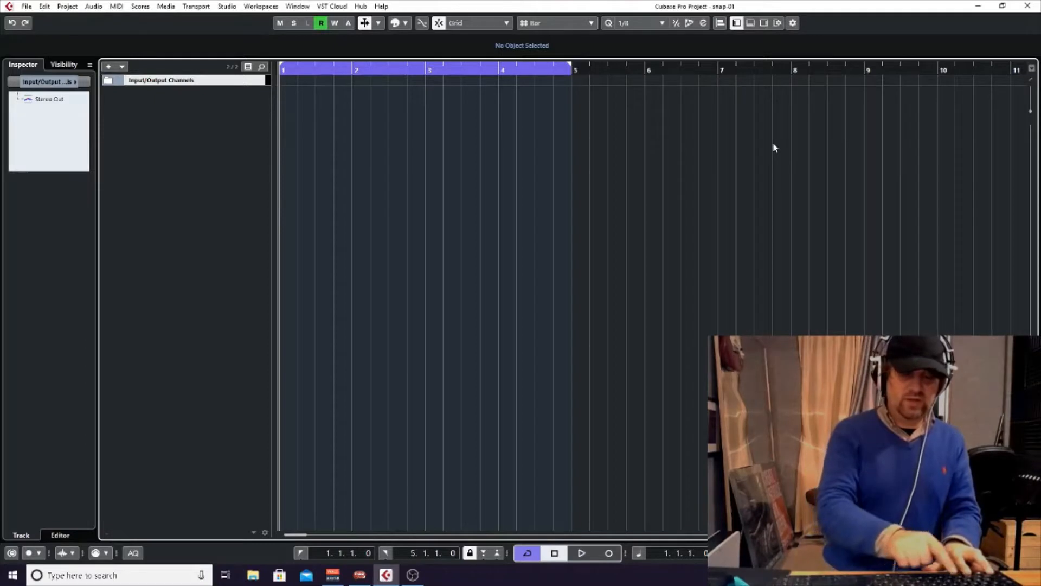
# - Show the right zone with the VST instruments, and toggle the lower and left zones on and off
pyautogui.hotkey('ctrl', 'alt', 'r')
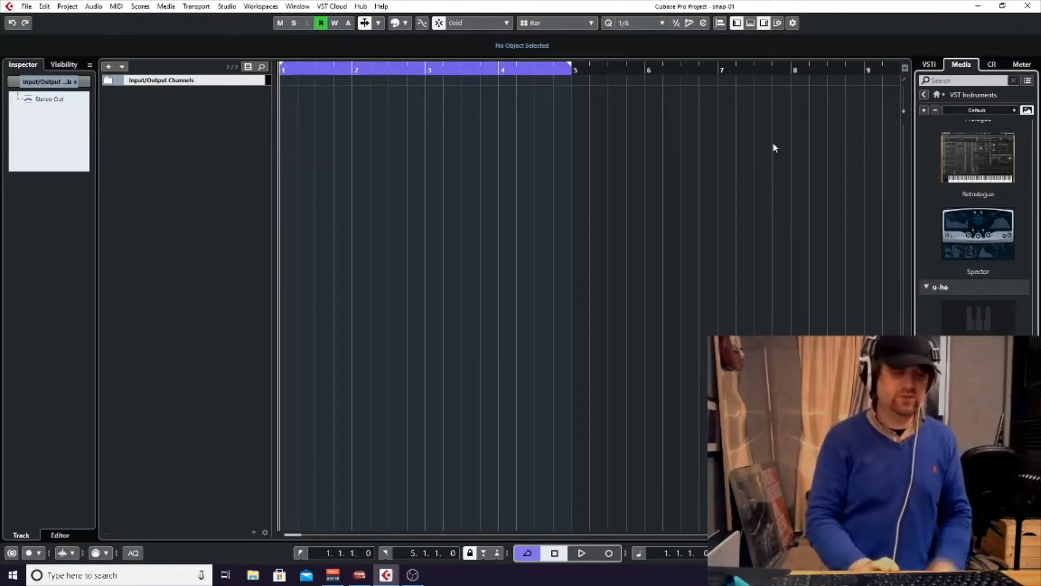
pyautogui.hotkey('ctrl', 'alt', 'e')
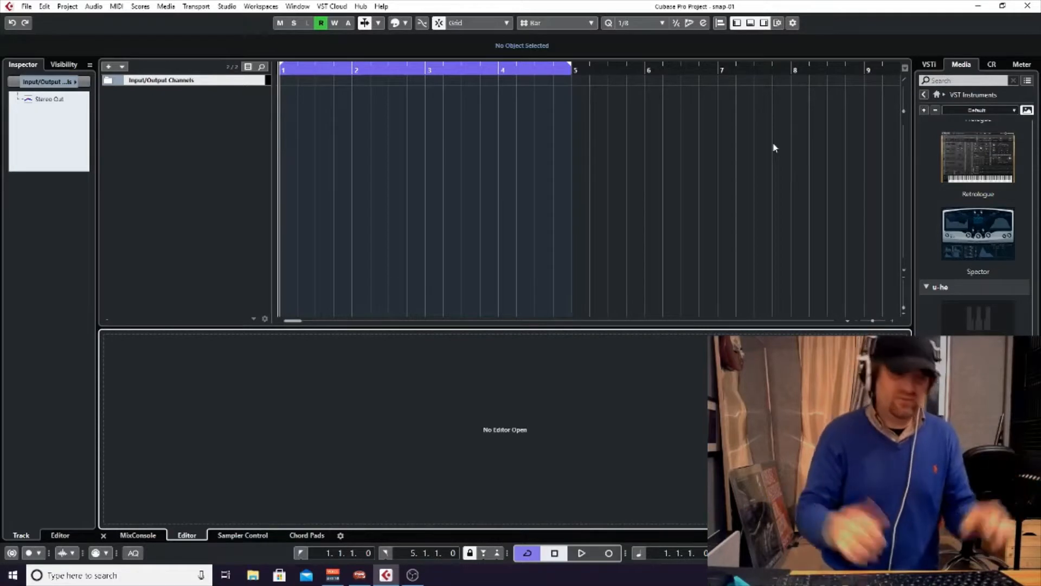
pyautogui.hotkey('ctrl', 'alt', 'e')
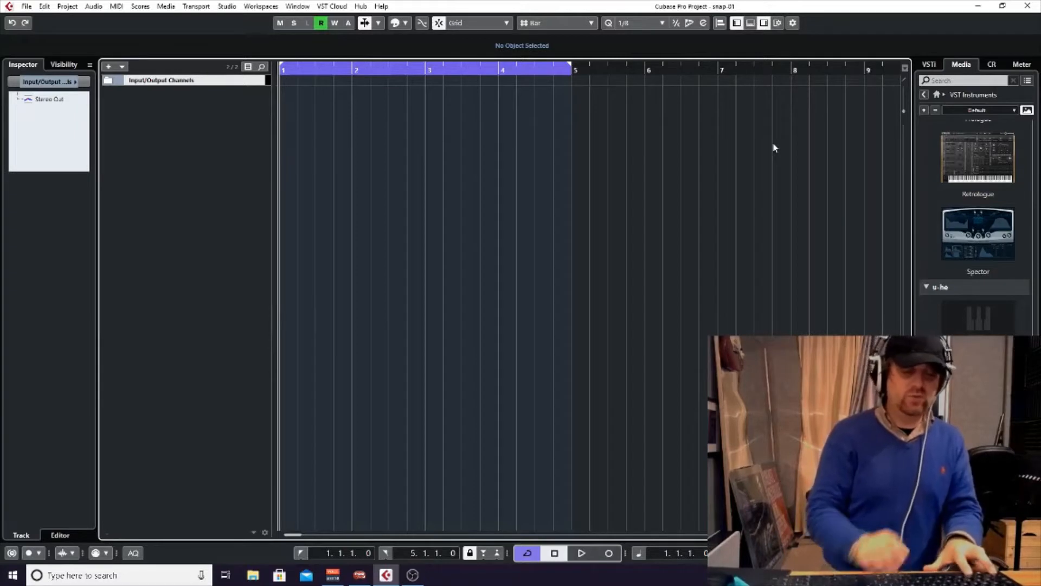
pyautogui.hotkey('ctrl', 'alt', 'l')
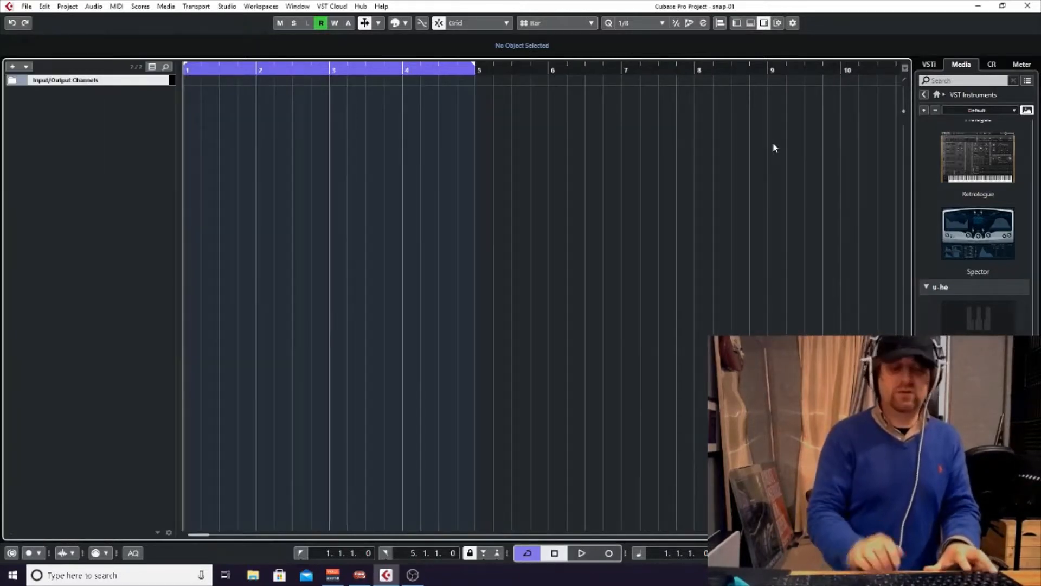
pyautogui.hotkey('ctrl', 'alt', 'l')
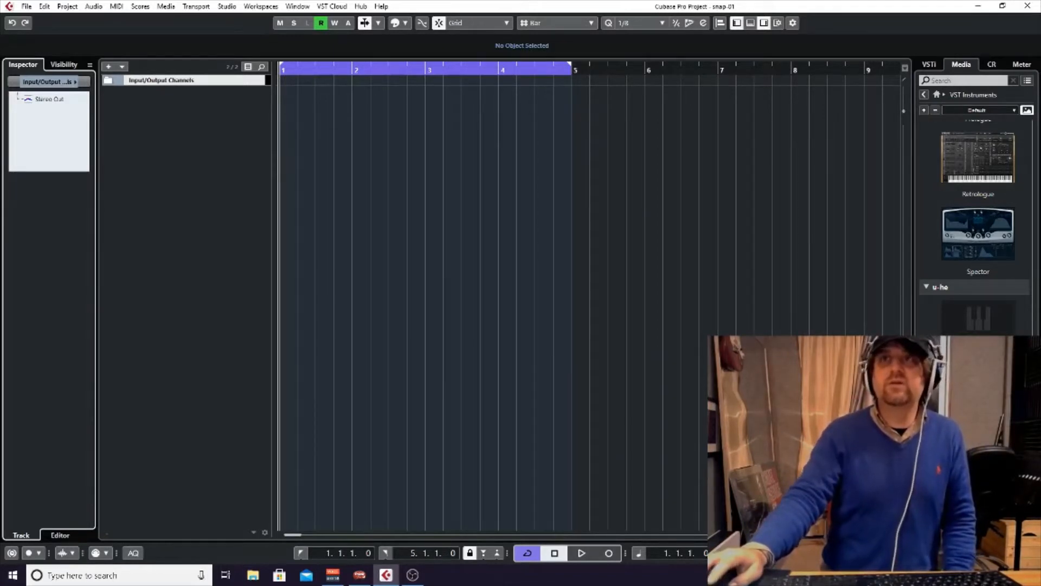
# - Create a Zebralette instrument track from the VST instruments, close the plug-in window and hide the right zone
pyautogui.moveTo(978, 377); pyautogui.dragTo(165, 161)
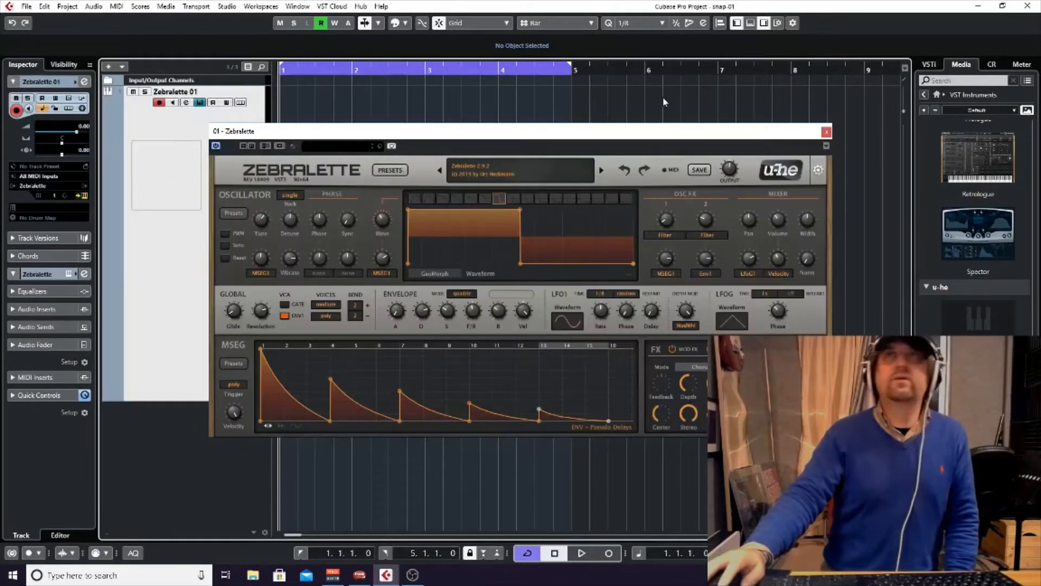
pyautogui.click(826, 131)
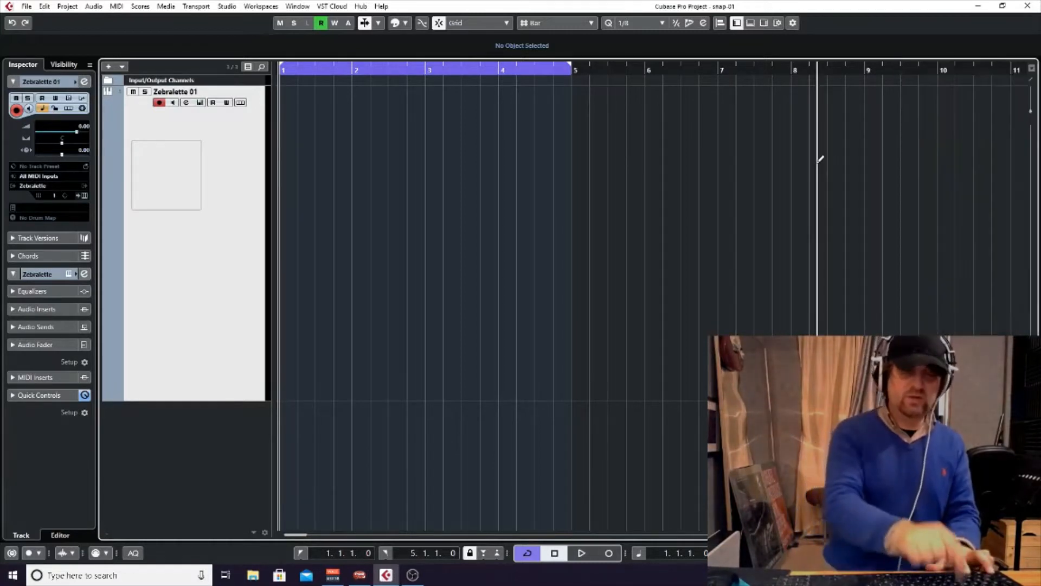
pyautogui.hotkey('ctrl', 'alt', 'r')
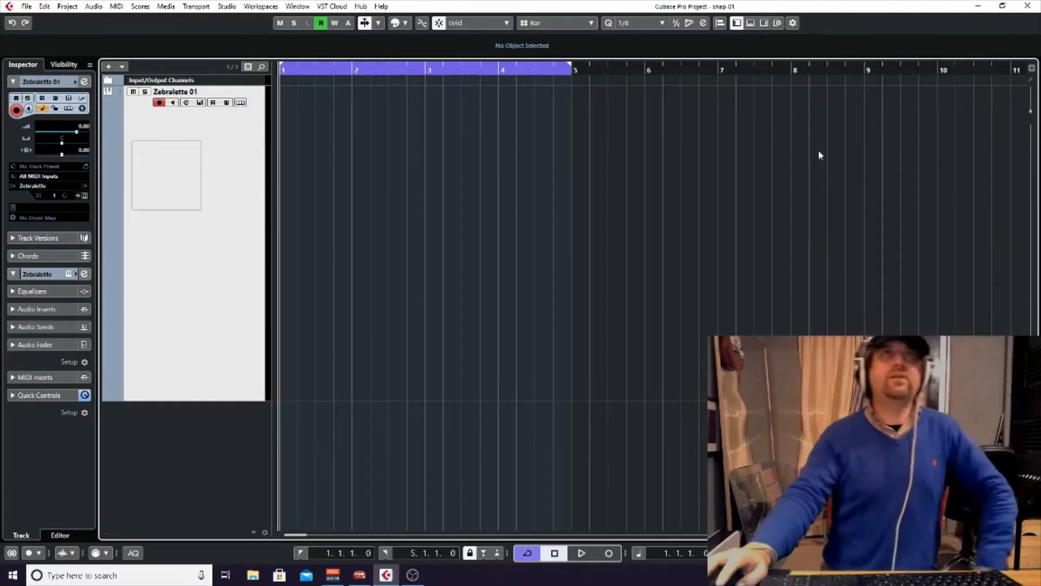
# - Set the locators to span bars 1 to 5 and create an empty MIDI part between them on the Zebralette track
pyautogui.moveTo(569, 69); pyautogui.dragTo(289, 75)
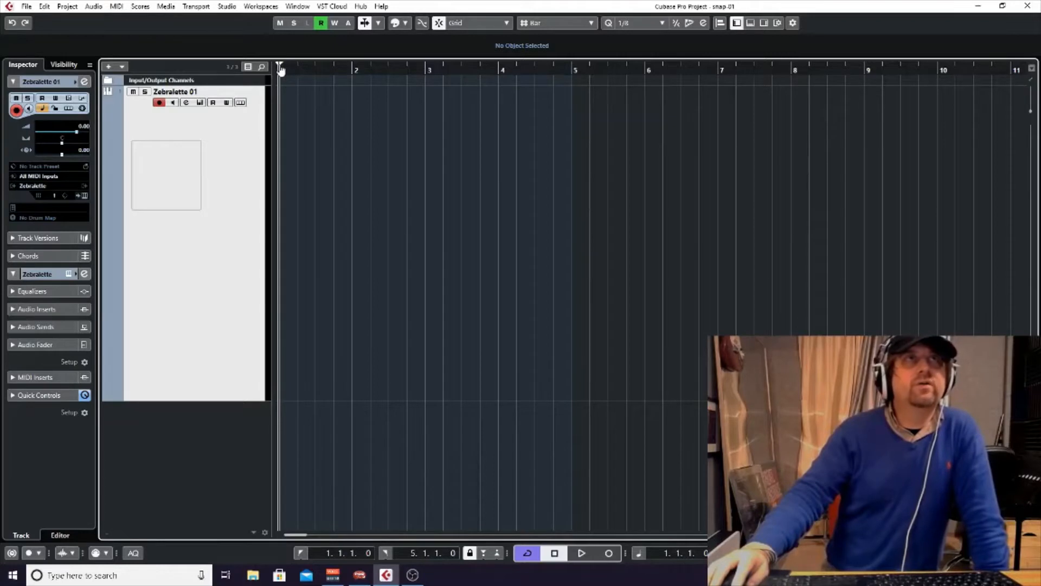
pyautogui.moveTo(280, 69); pyautogui.dragTo(554, 69)
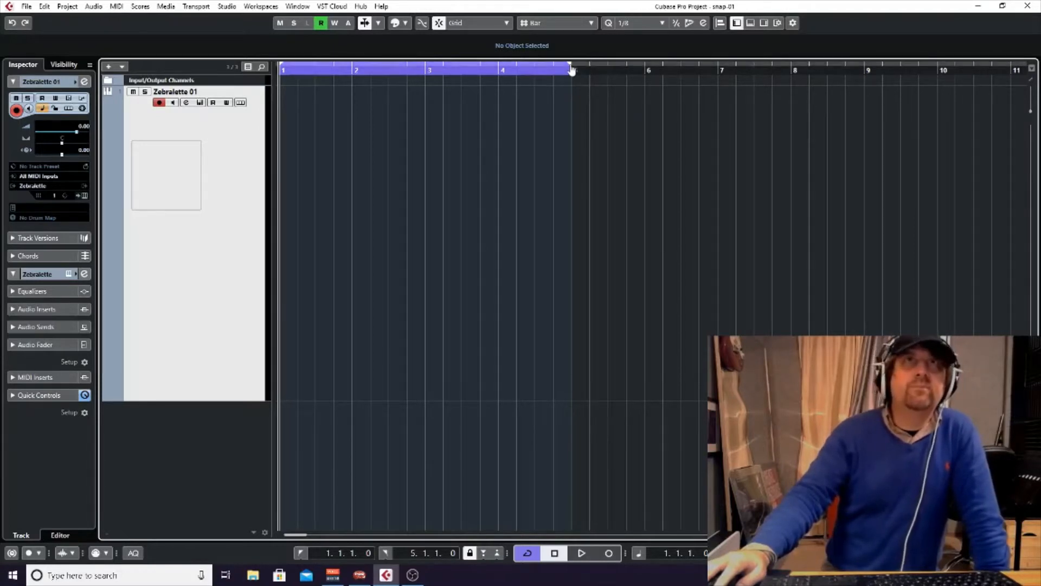
pyautogui.moveTo(572, 70)
pyautogui.mouseDown()
pyautogui.moveTo(282, 69)
pyautogui.moveTo(548, 74)
pyautogui.mouseUp()
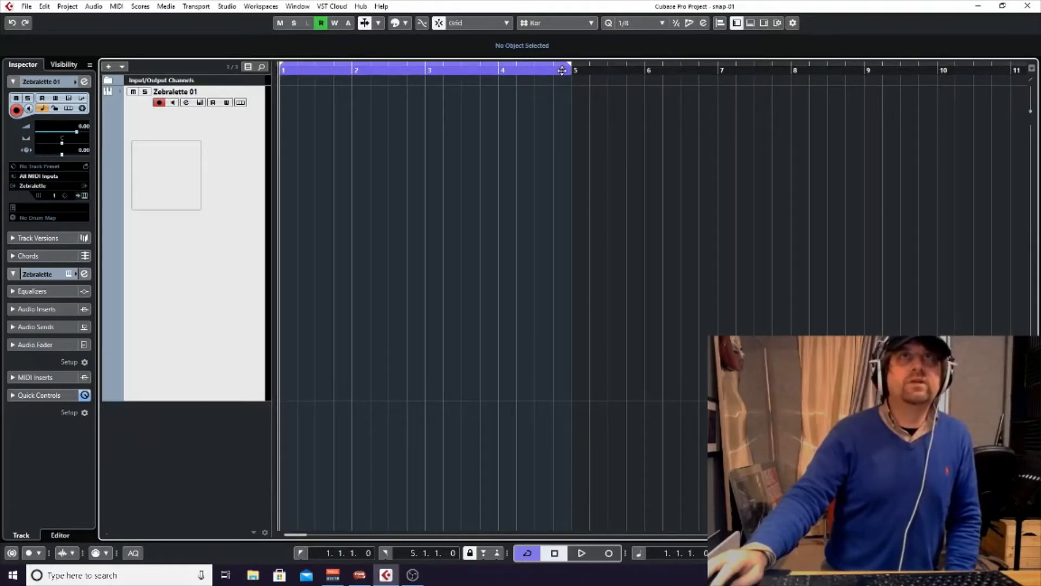
pyautogui.doubleClick(305, 239)
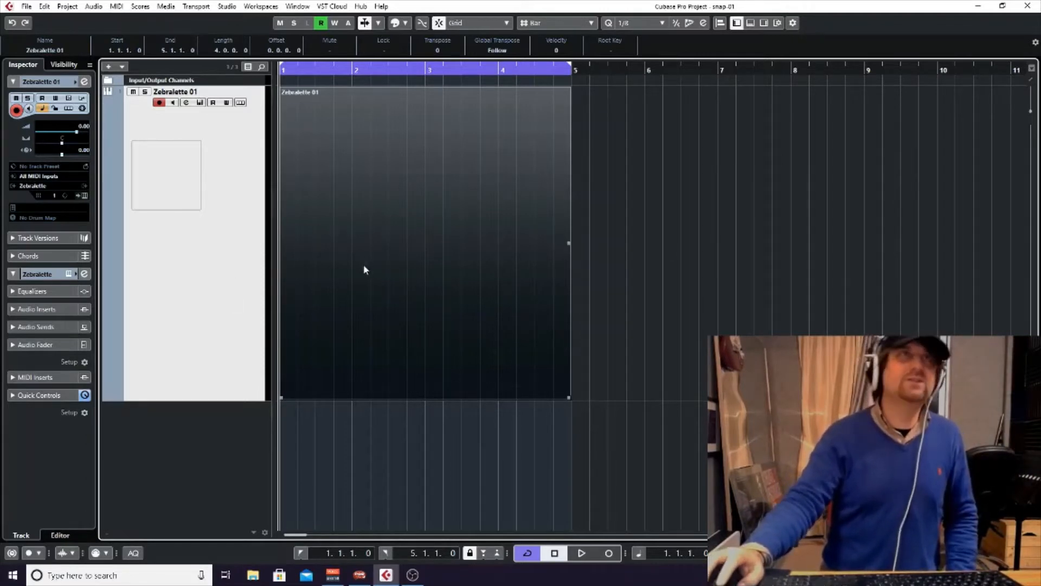
# - Rename the Zebralette instrument track with the owner's first name followed by "MIDI"
pyautogui.doubleClick(173, 92)
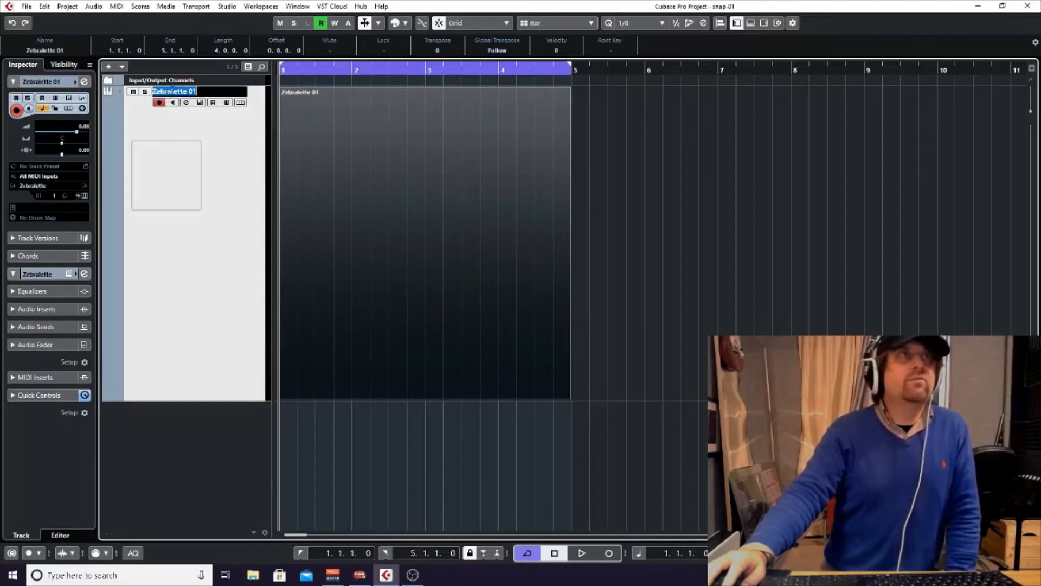
pyautogui.press('BackSpace')
pyautogui.write('M')
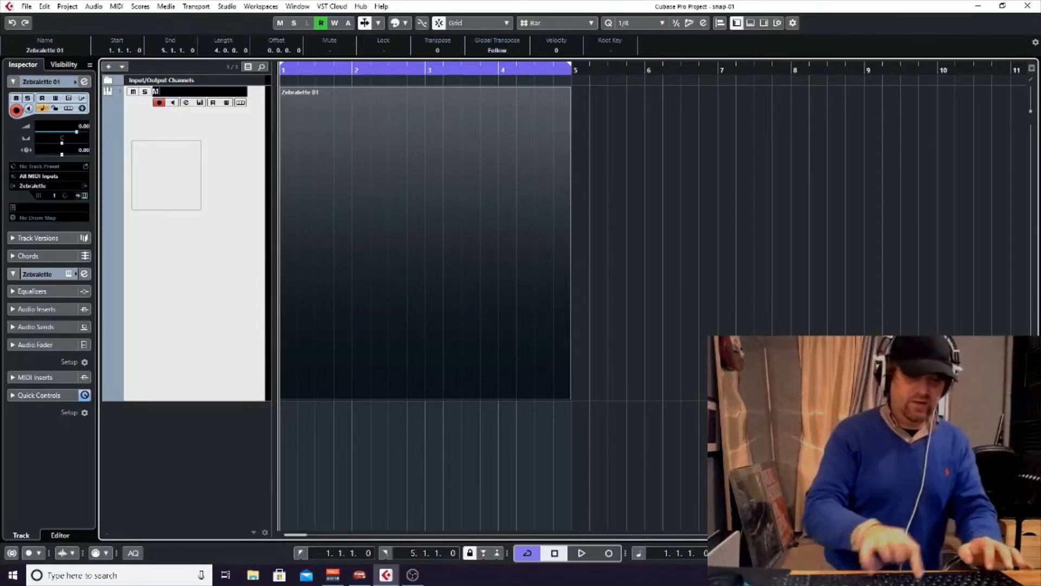
pyautogui.write('att MiDI')
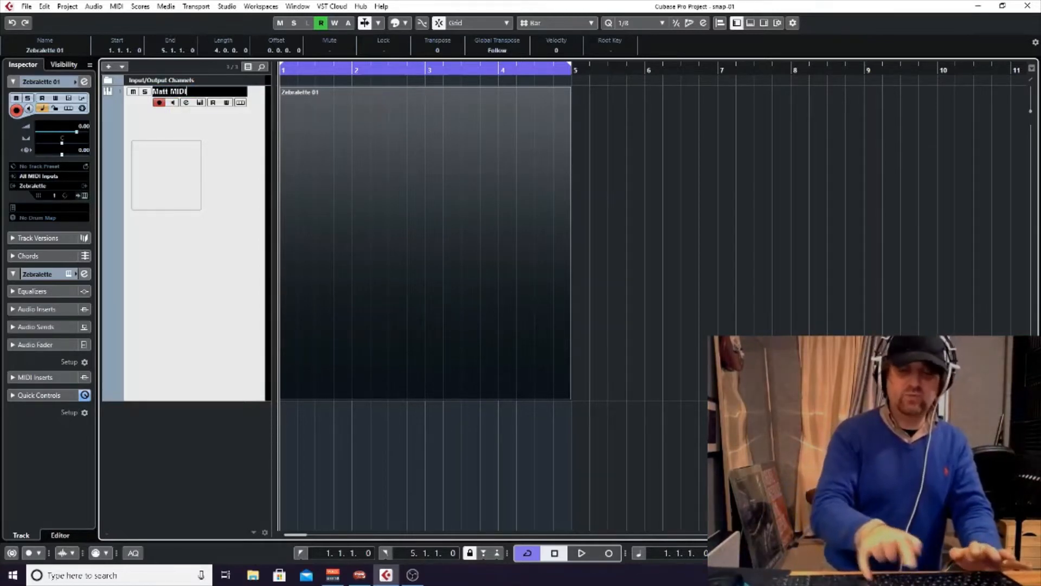
pyautogui.press('Return')
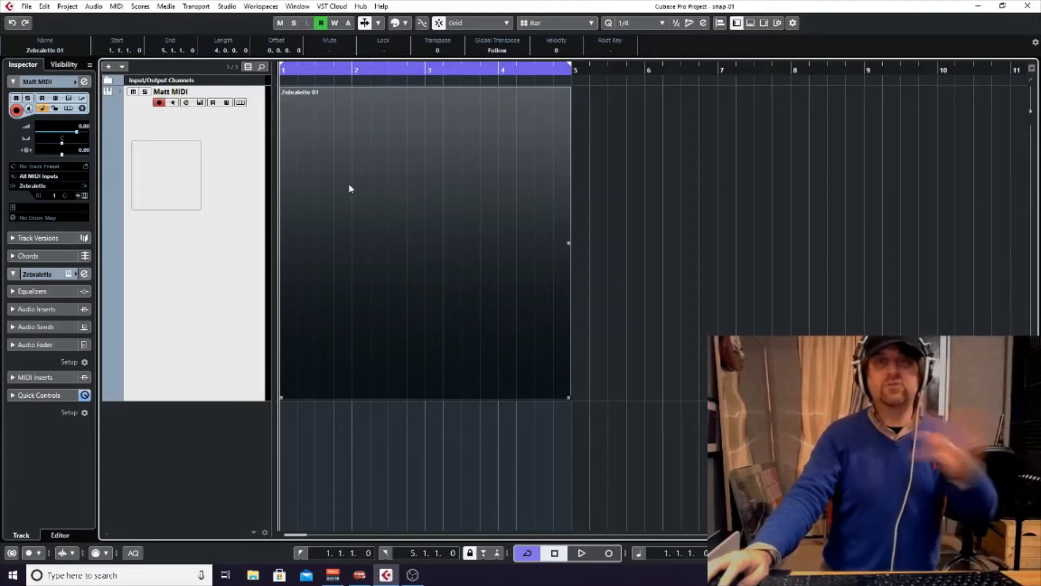
# - Replace the MIDI part with a new one from bar 1 to bar 5 and append "Verse" to its name
pyautogui.press('Delete')
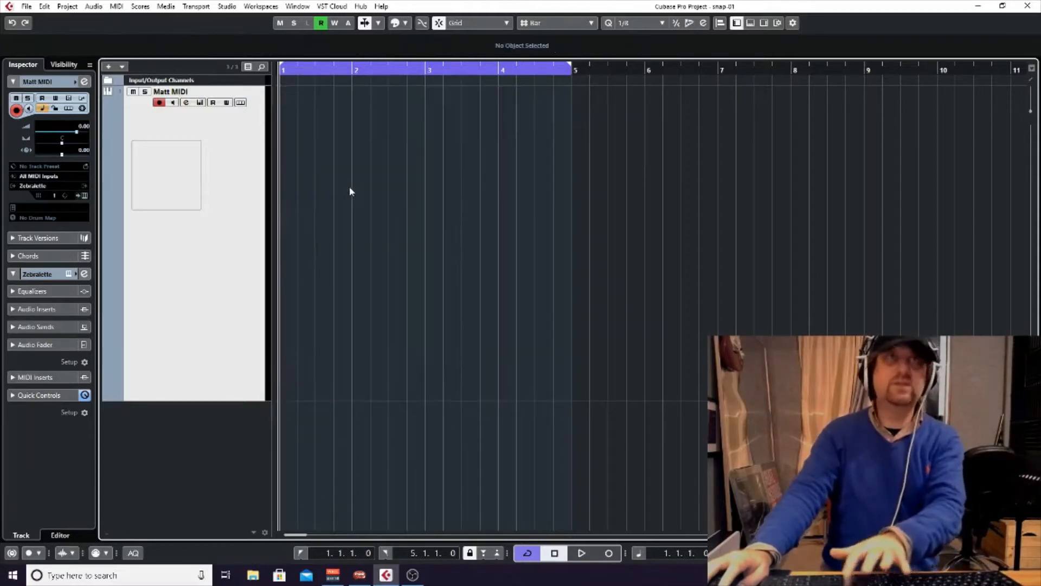
pyautogui.doubleClick(349, 186)
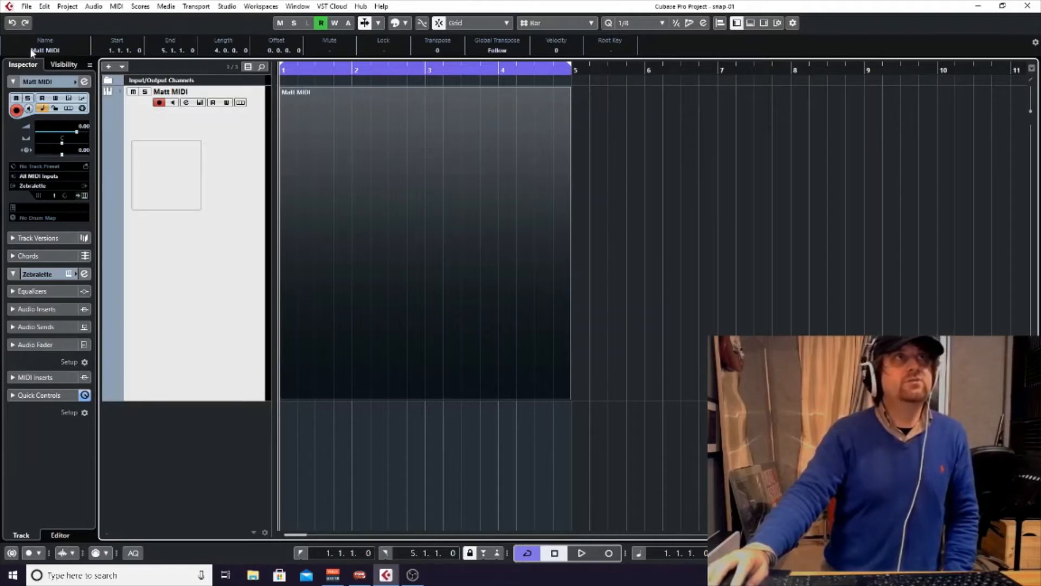
pyautogui.click(52, 50)
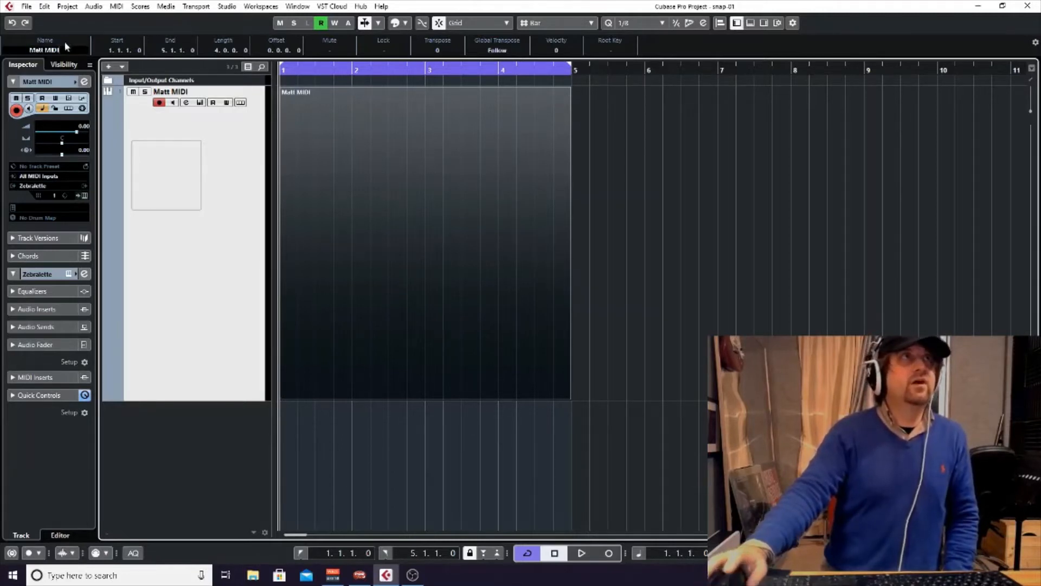
pyautogui.write('Verse')
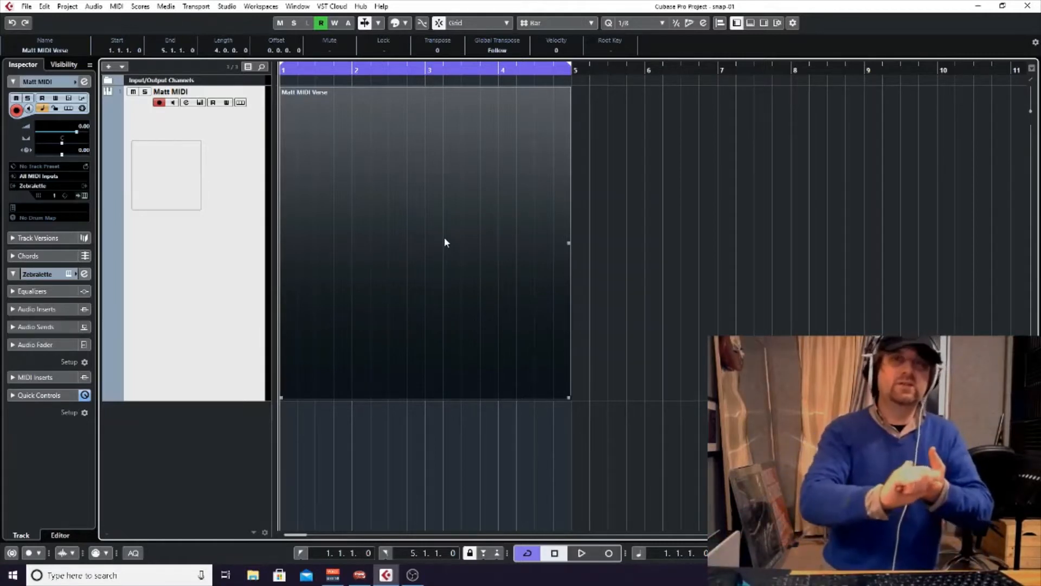
# - Open the Verse part in a separate Key Editor window and activate the Draw tool
pyautogui.doubleClick(363, 244)
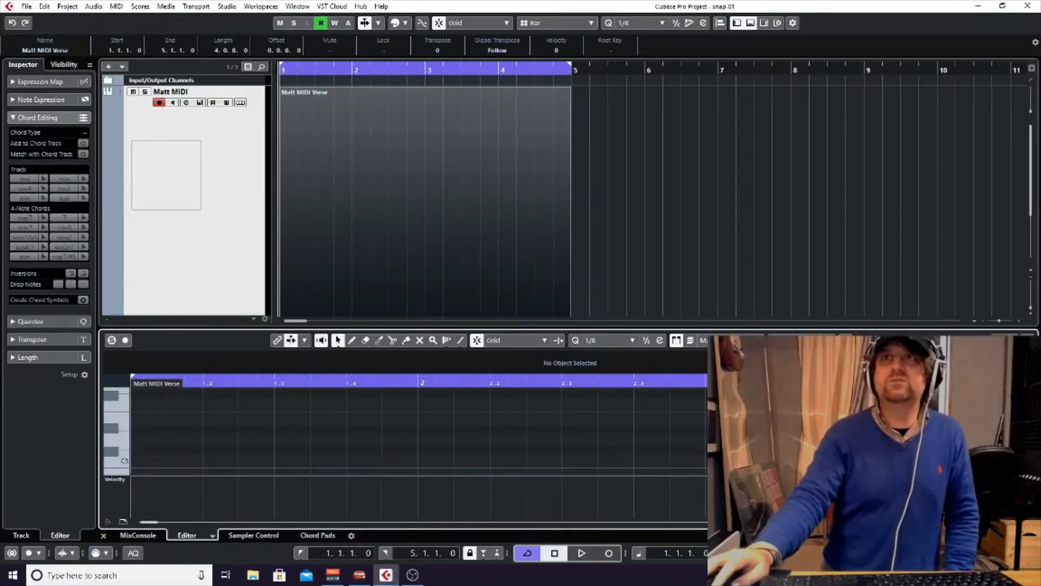
pyautogui.click(999, 340)
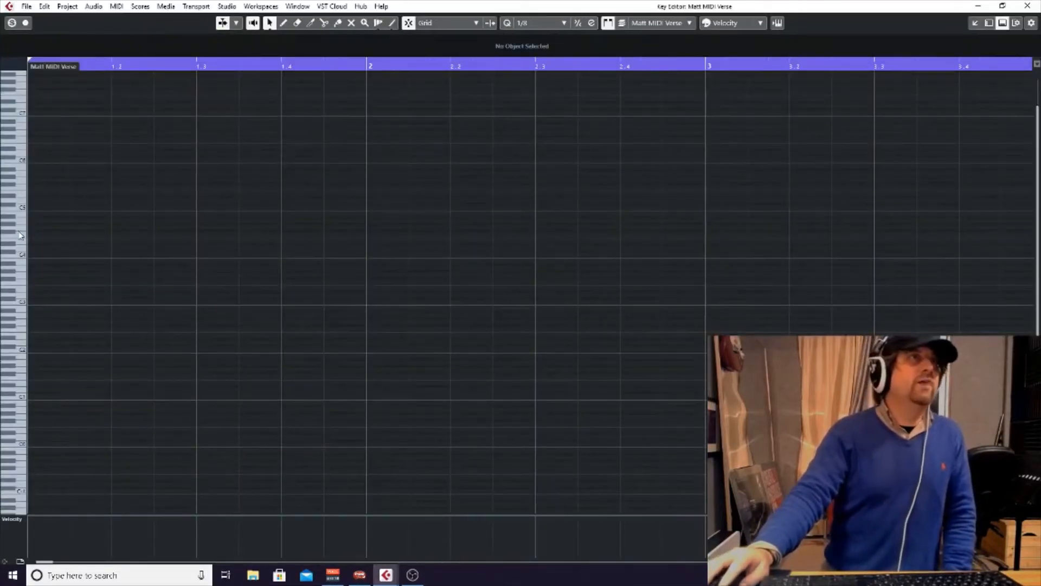
pyautogui.rightClick(93, 335)
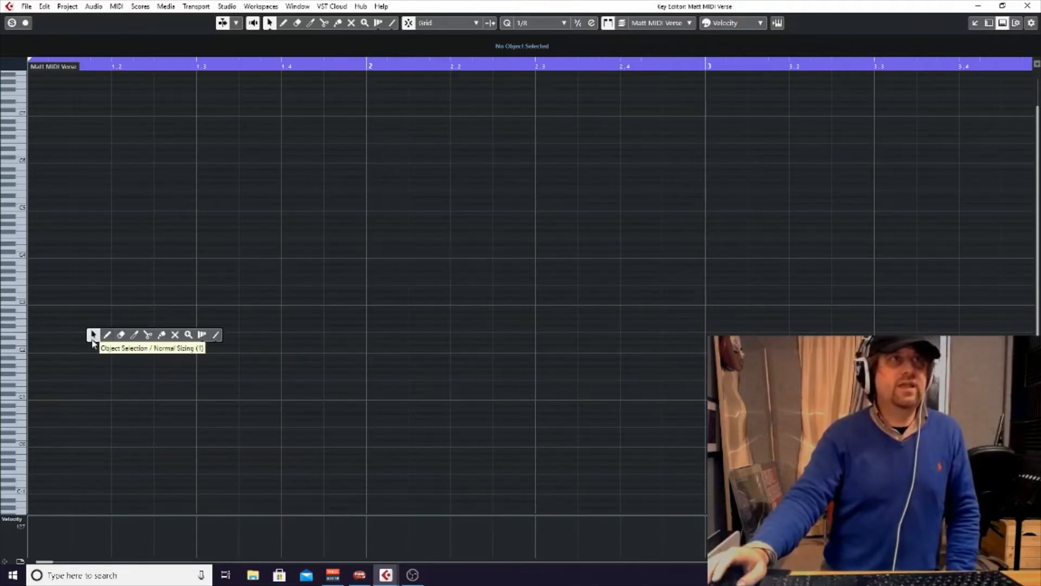
pyautogui.click(107, 335)
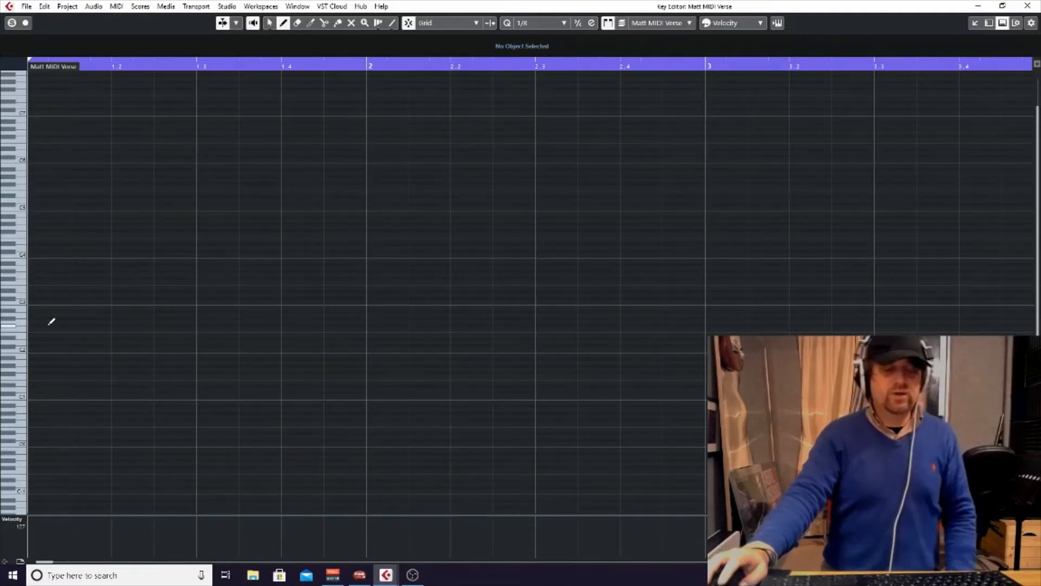
# - Switch back and forth between the Object Selection and Draw tools, ending on Draw
pyautogui.press('1')
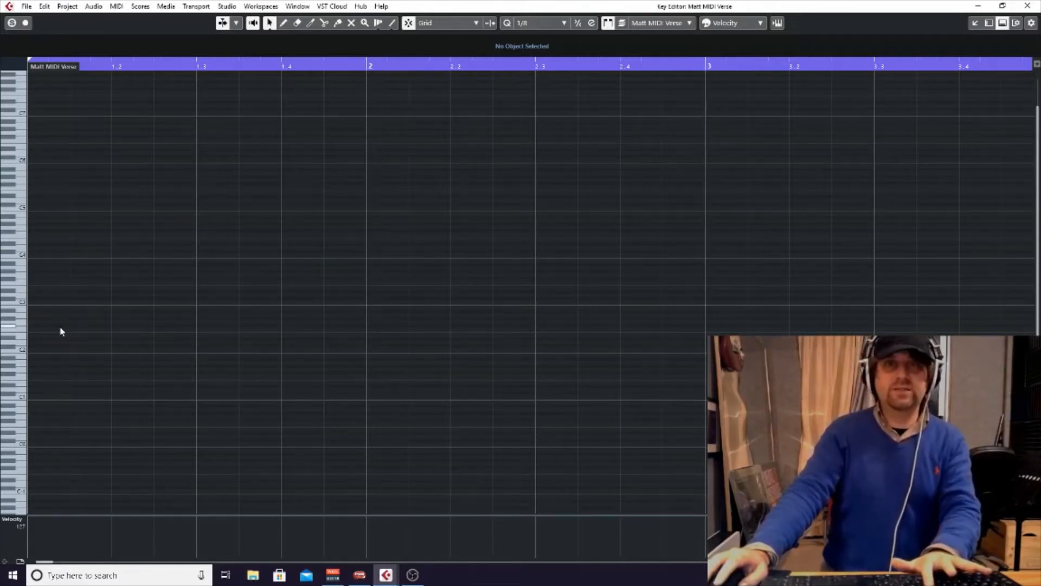
pyautogui.press('8')
pyautogui.press('space')
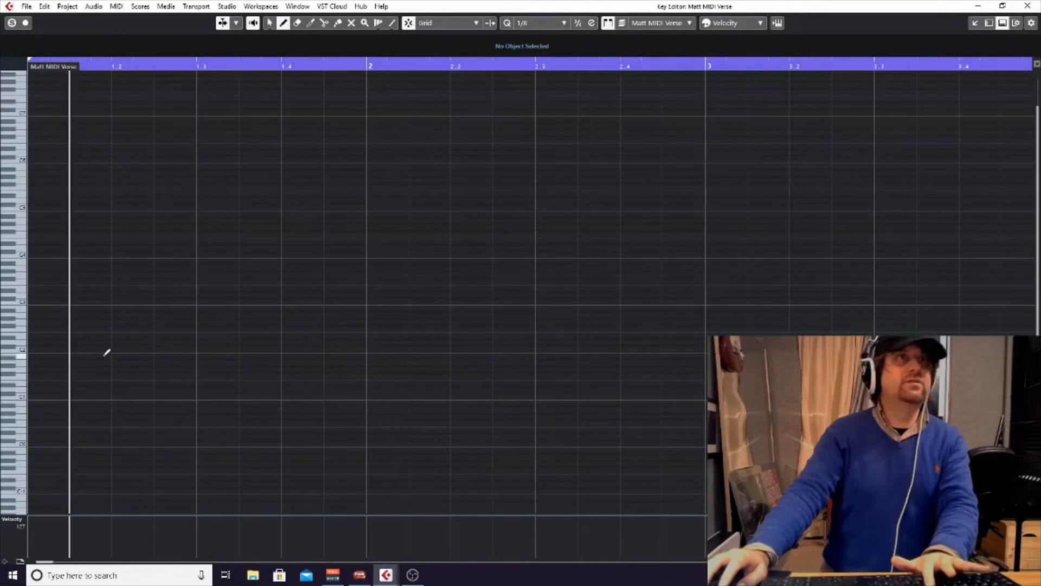
pyautogui.press('space')
pyautogui.press('1')
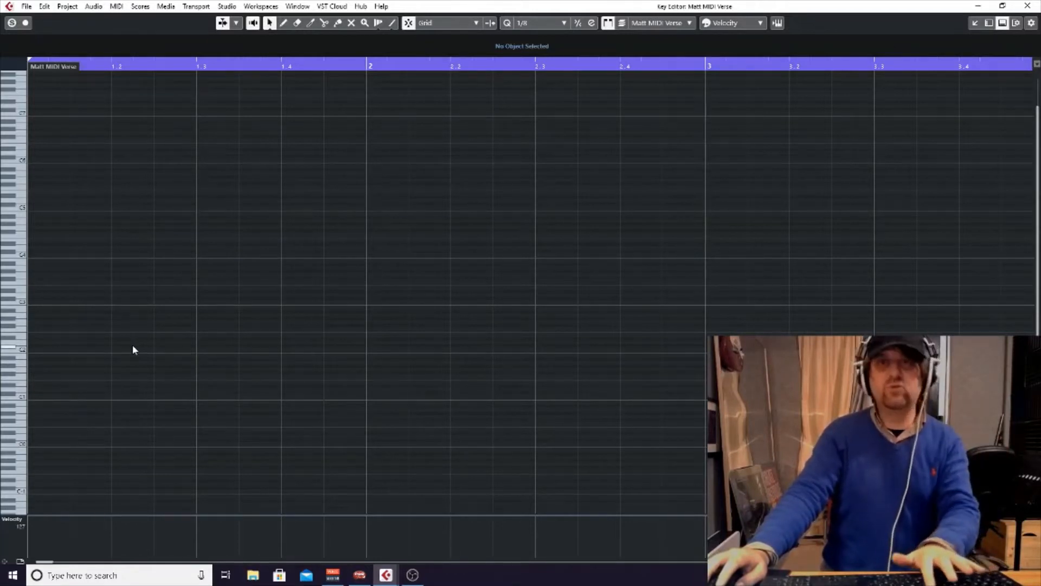
pyautogui.press('8')
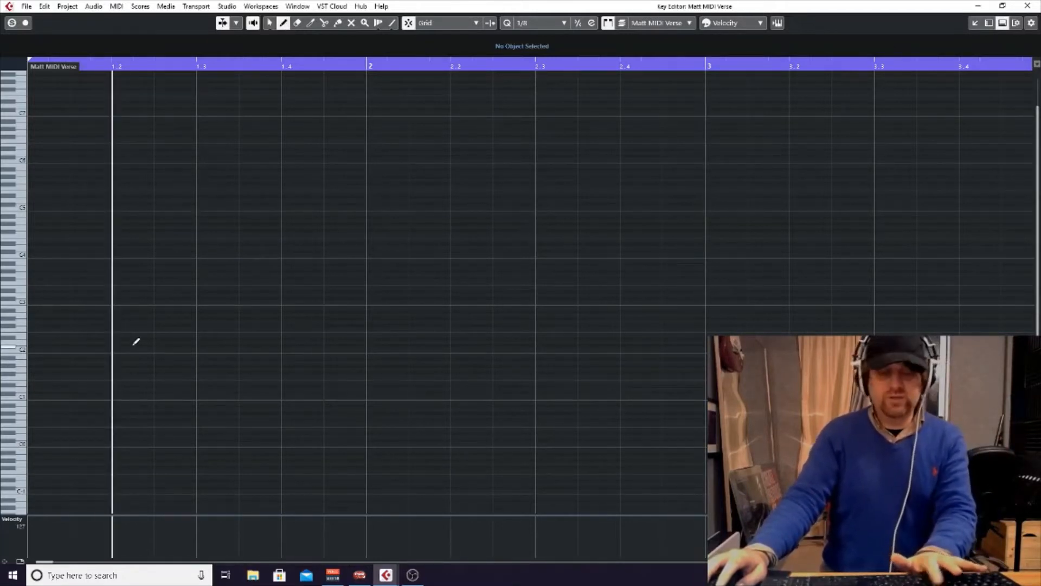
pyautogui.press('1')
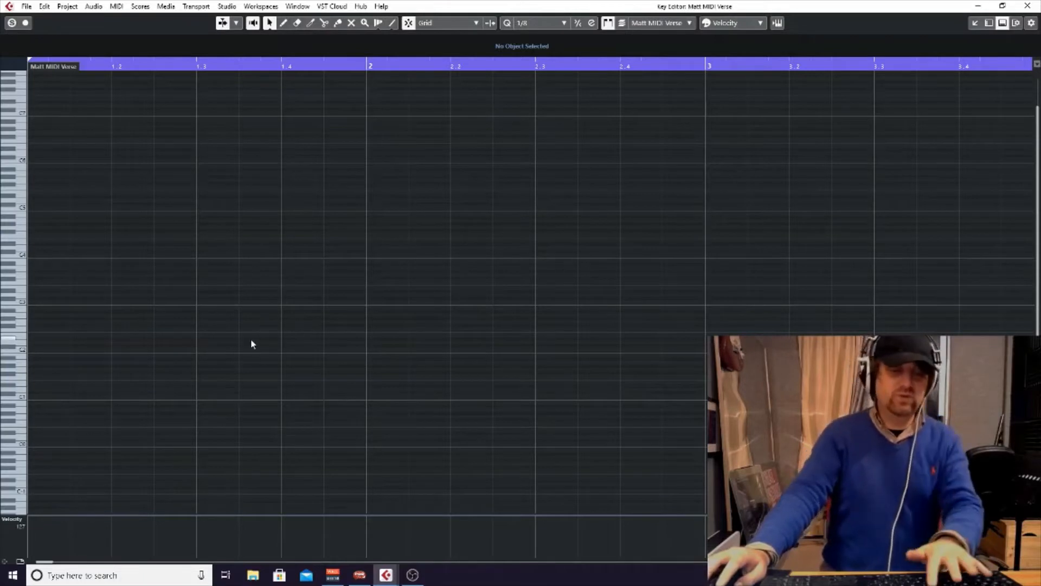
pyautogui.press('8')
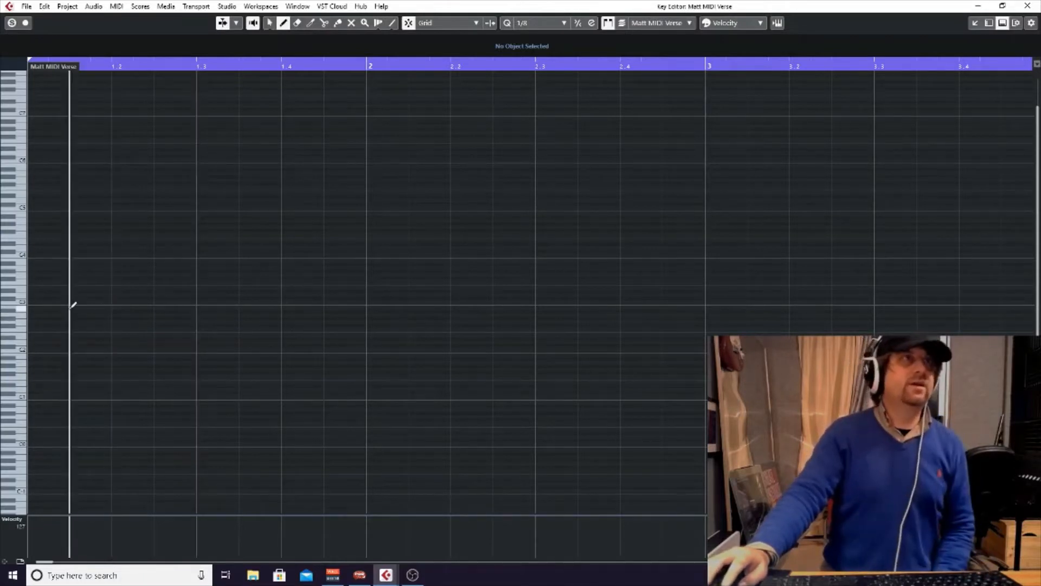
# - Draw a two-bar C3 note from bar 1 and four short ascending notes in bar 3, from F3 through C4 up to F5
pyautogui.click(31, 300)
pyautogui.moveTo(46, 300)
pyautogui.mouseDown()
pyautogui.moveTo(775, 289)
pyautogui.moveTo(700, 295)
pyautogui.mouseUp()
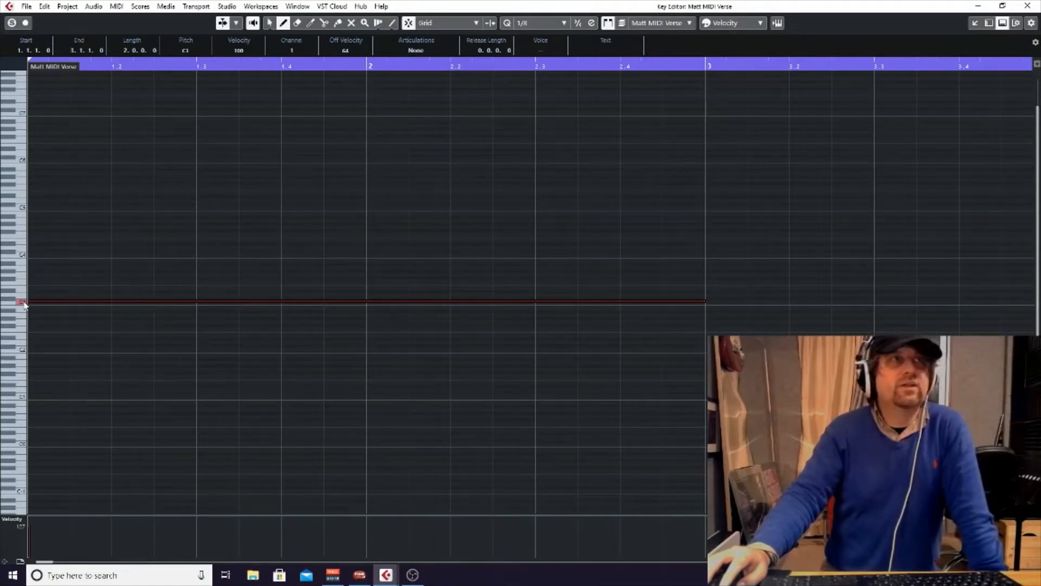
pyautogui.click(709, 281)
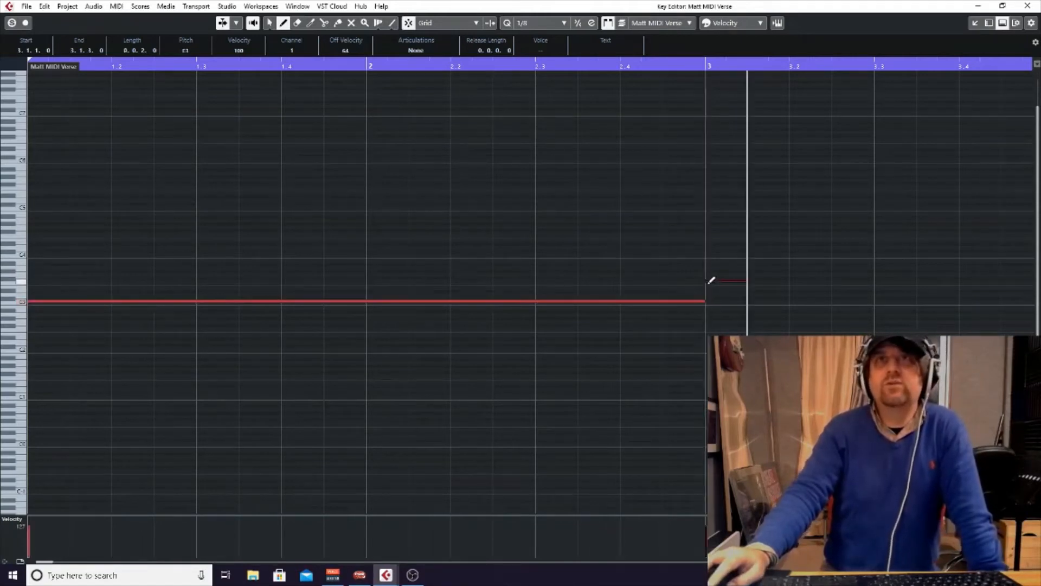
pyautogui.moveTo(711, 280); pyautogui.dragTo(800, 278)
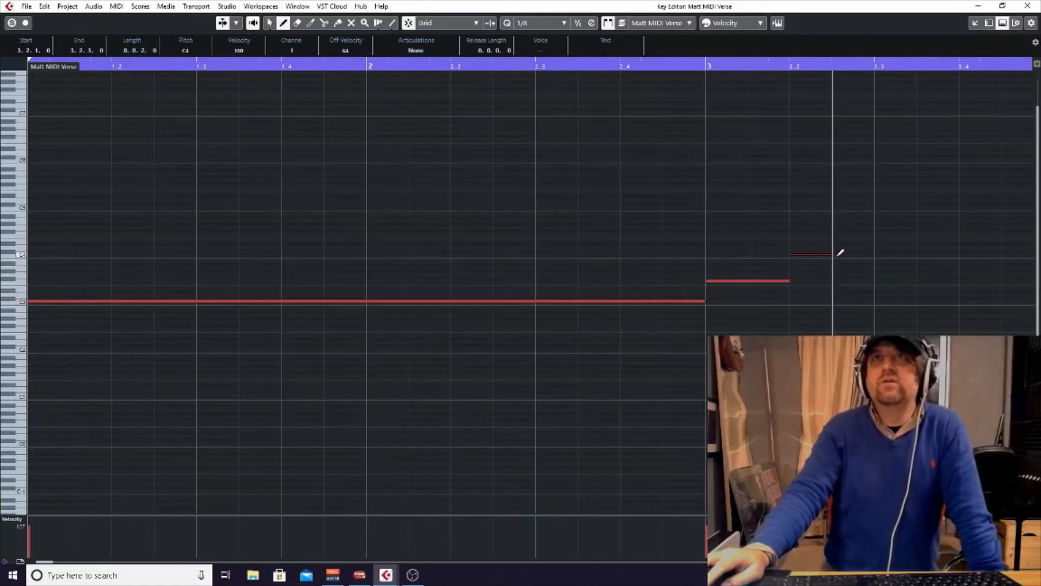
pyautogui.click(892, 227)
pyautogui.click(931, 186)
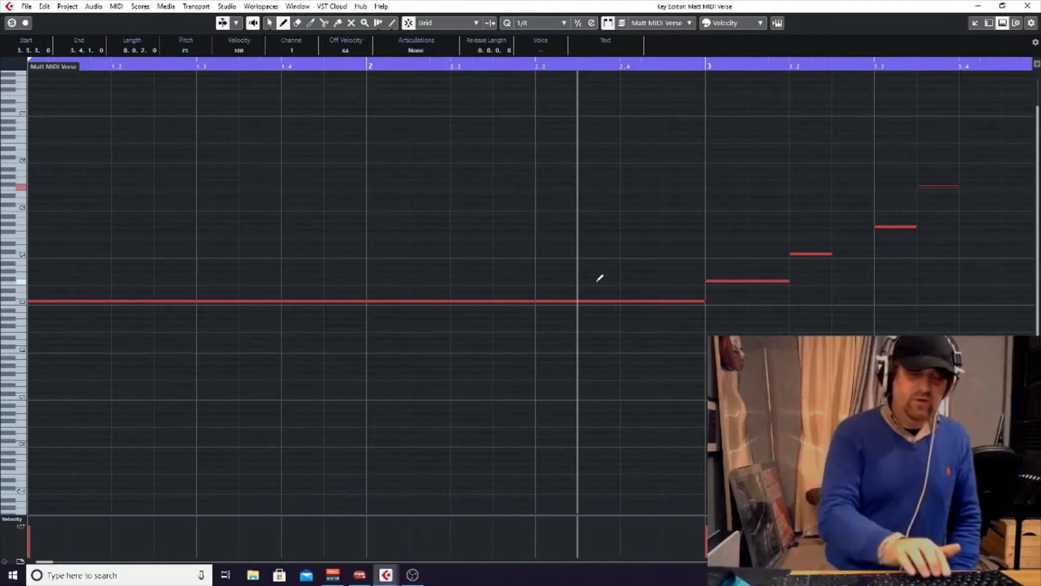
# - Zoom the Key Editor out and in horizontally several times, ending with the four-bar part filling the width
pyautogui.press('g')
pyautogui.press('g')
pyautogui.press('g')
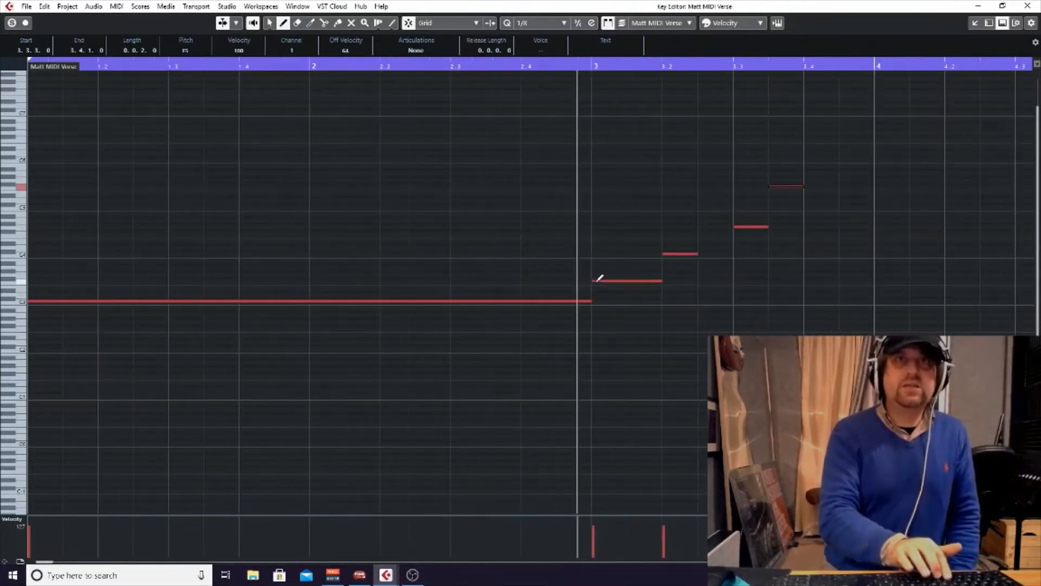
pyautogui.press('g')
pyautogui.press('g')
pyautogui.press('g')
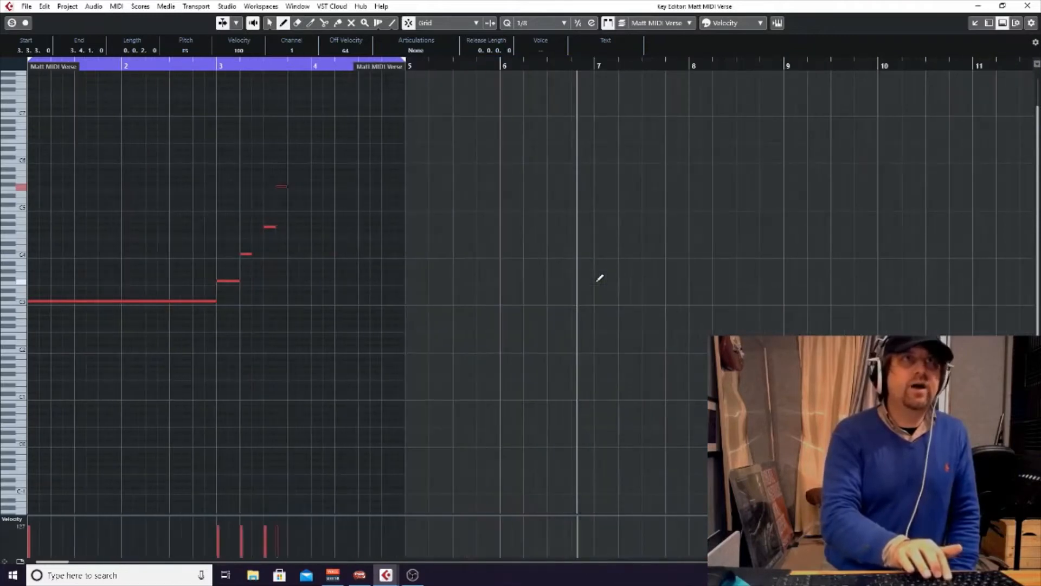
pyautogui.press('h')
pyautogui.press('h')
pyautogui.press('h')
pyautogui.press('h')
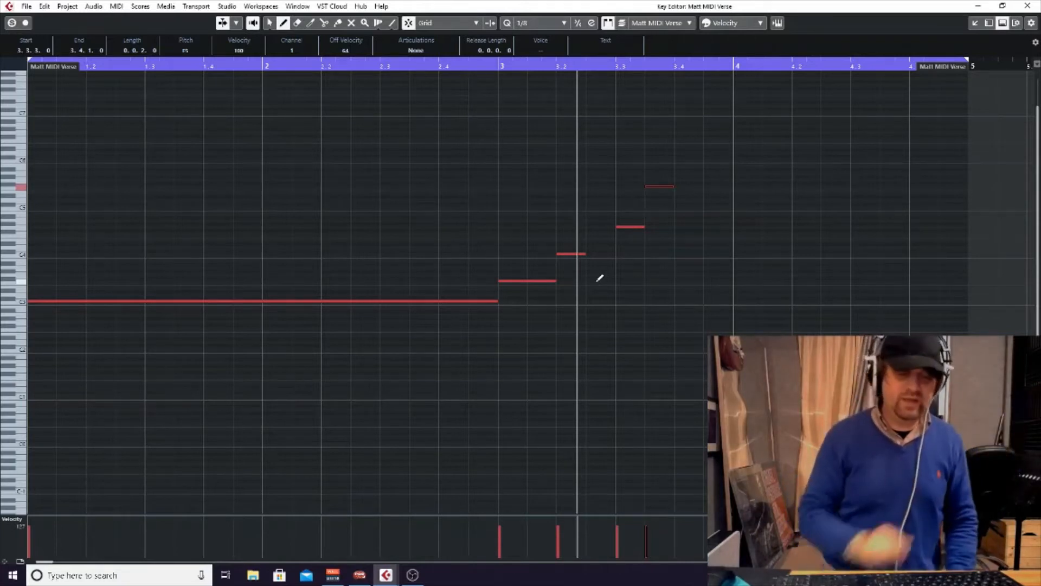
pyautogui.press('g')
pyautogui.press('g')
pyautogui.press('g')
pyautogui.press('g')
pyautogui.press('h')
pyautogui.press('h')
pyautogui.press('h')
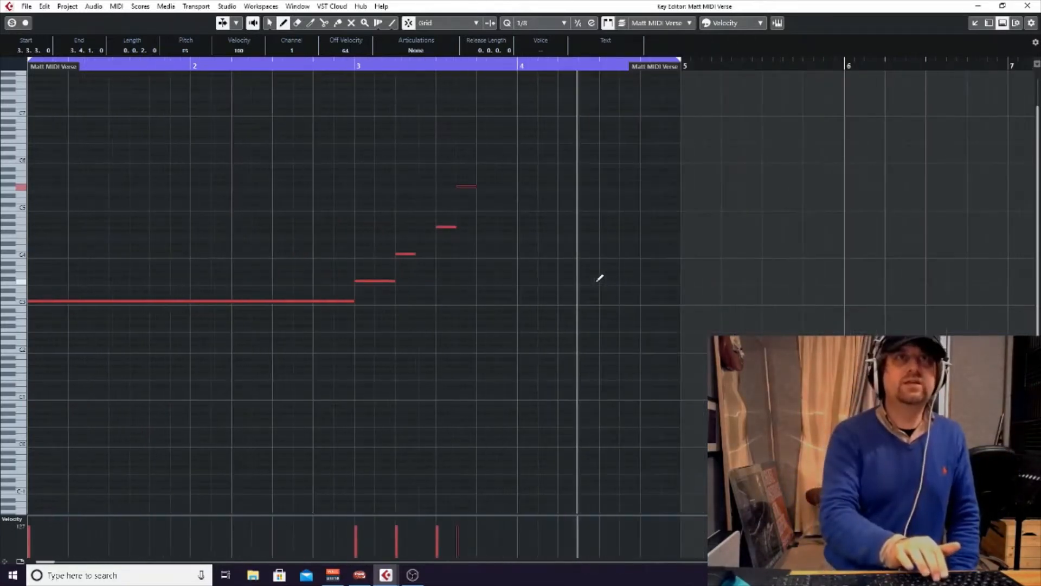
pyautogui.press('h')
pyautogui.press('h')
pyautogui.press('g')
pyautogui.press('g')
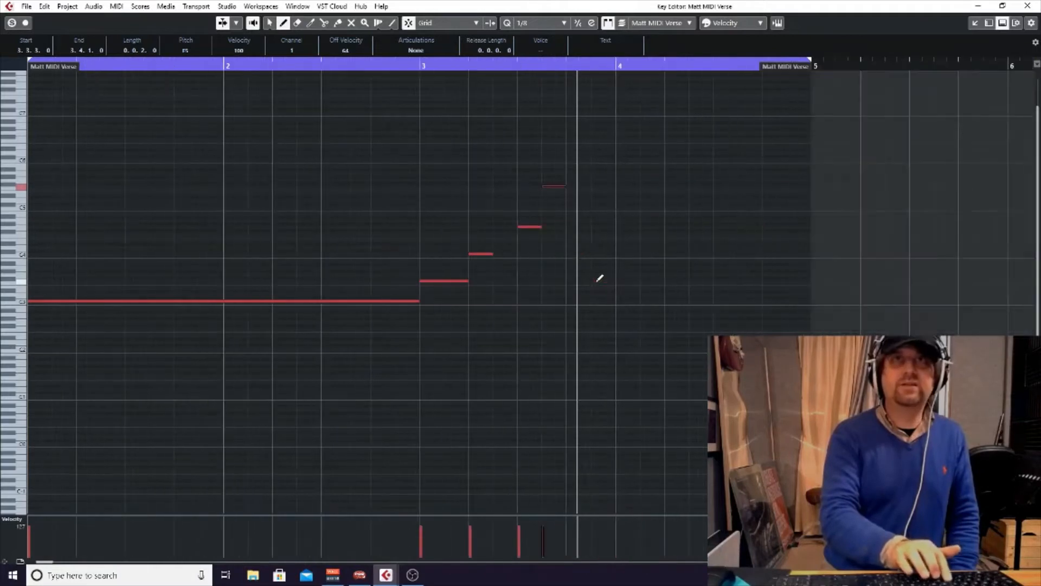
pyautogui.press('h')
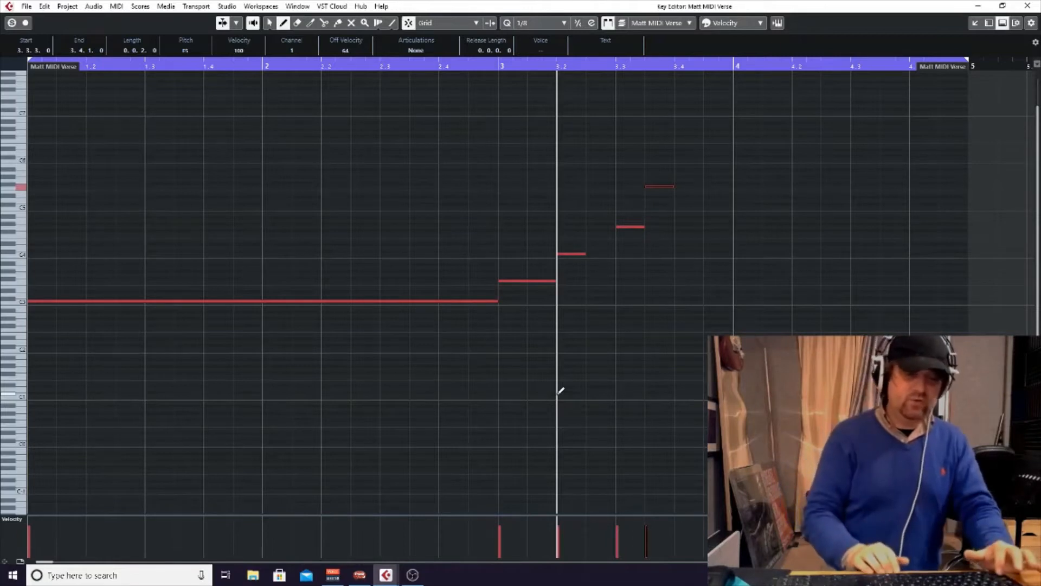
# - Adjust the Key Editor's vertical zoom back and forth, ending with the rows tall enough to read the note names
pyautogui.hotkey('shift', 'g')
pyautogui.hotkey('shift', 'g')
pyautogui.hotkey('shift', 'g')
pyautogui.hotkey('shift', 'g')
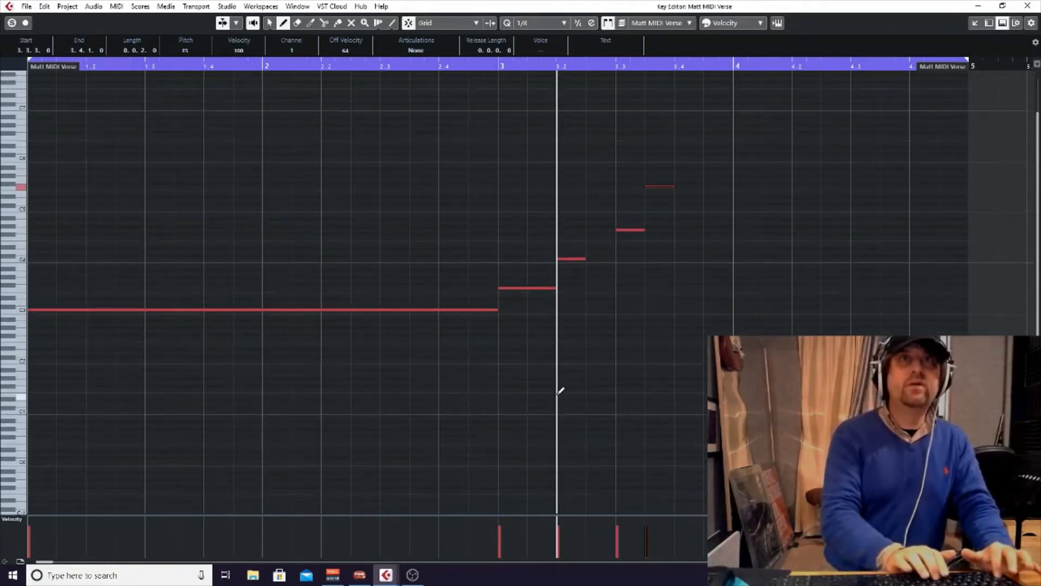
pyautogui.hotkey('shift', 'g')
pyautogui.hotkey('shift', 'g')
pyautogui.hotkey('shift', 'g')
pyautogui.hotkey('shift', 'g')
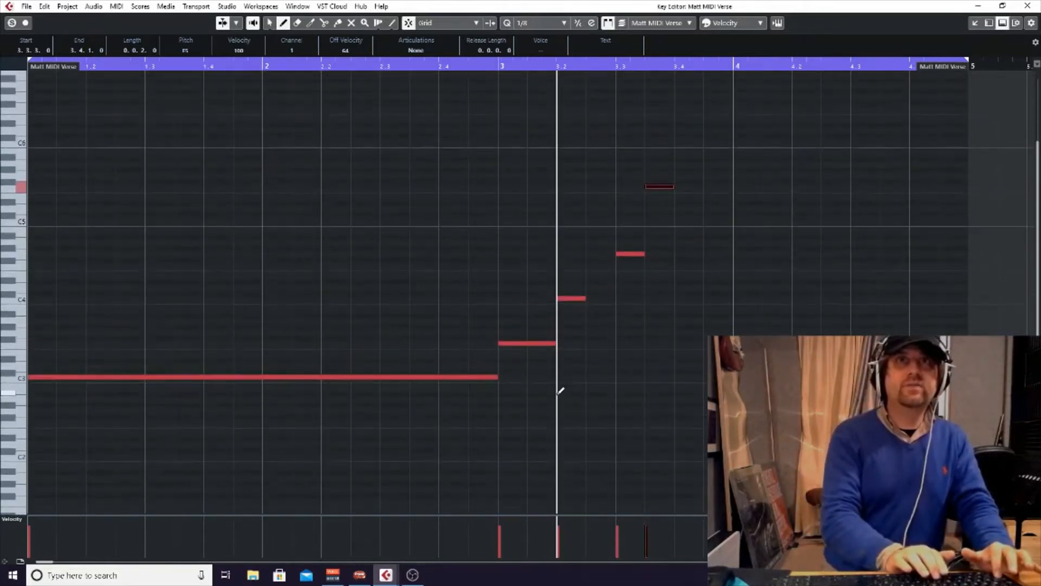
pyautogui.hotkey('shift', 'g')
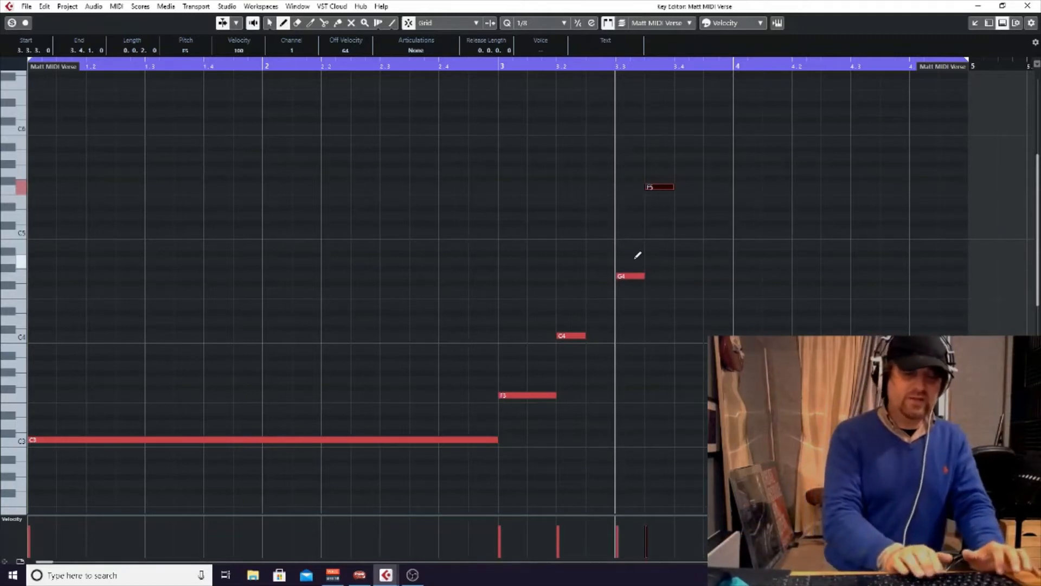
pyautogui.hotkey('shift', 'g')
pyautogui.hotkey('shift', 'g')
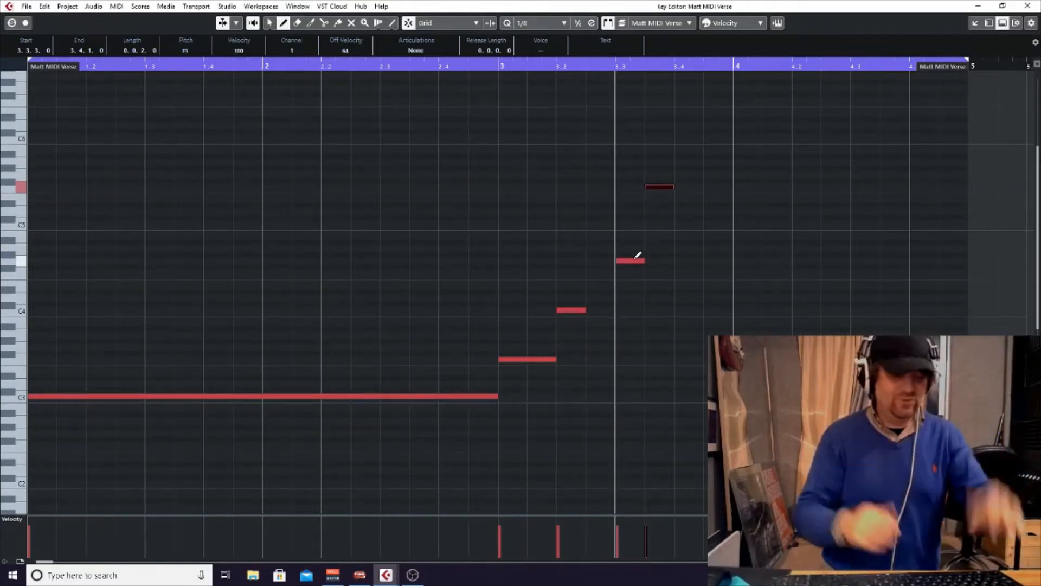
pyautogui.hotkey('shift', 'h')
pyautogui.hotkey('shift', 'h')
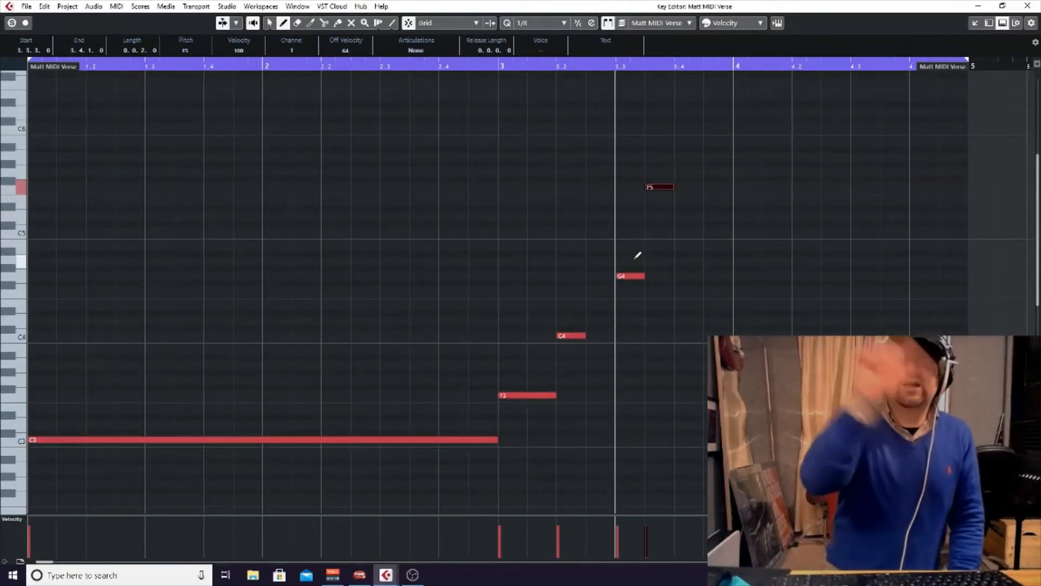
# - Select the four short notes in bar 3 with the Object Selection tool and delete them
pyautogui.press('1')
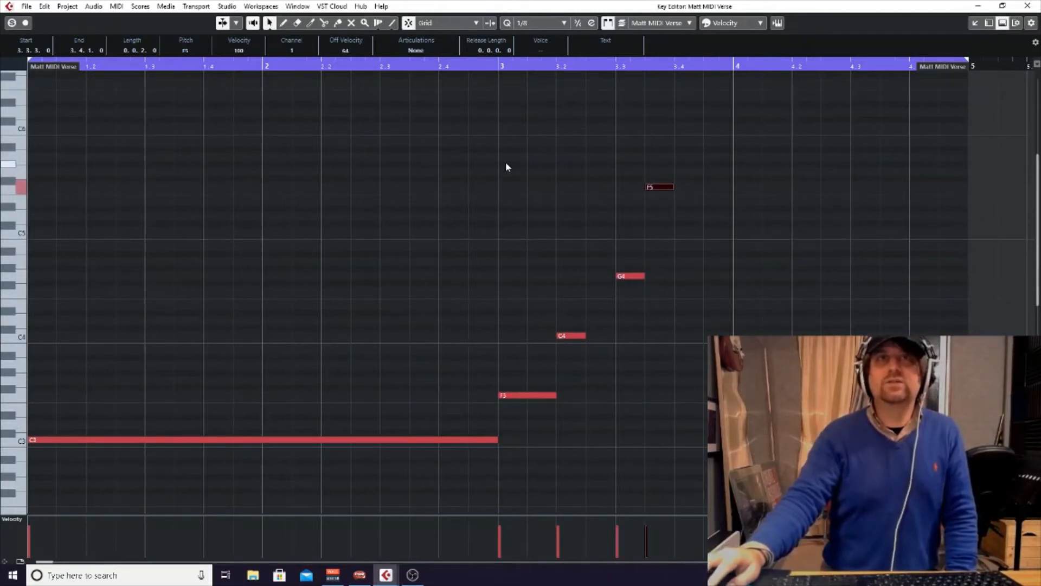
pyautogui.moveTo(506, 163); pyautogui.dragTo(715, 403)
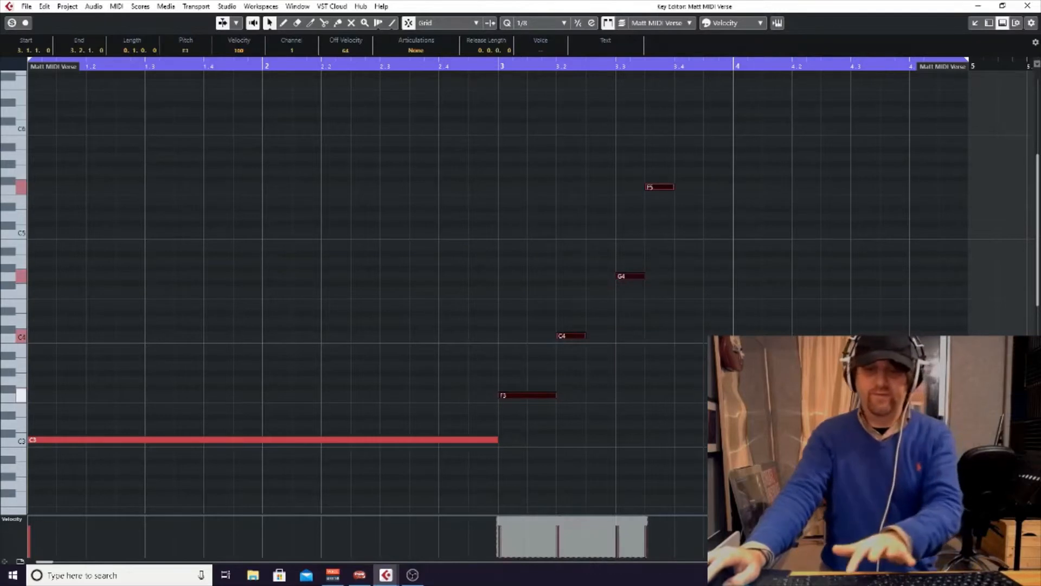
pyautogui.press('Delete')
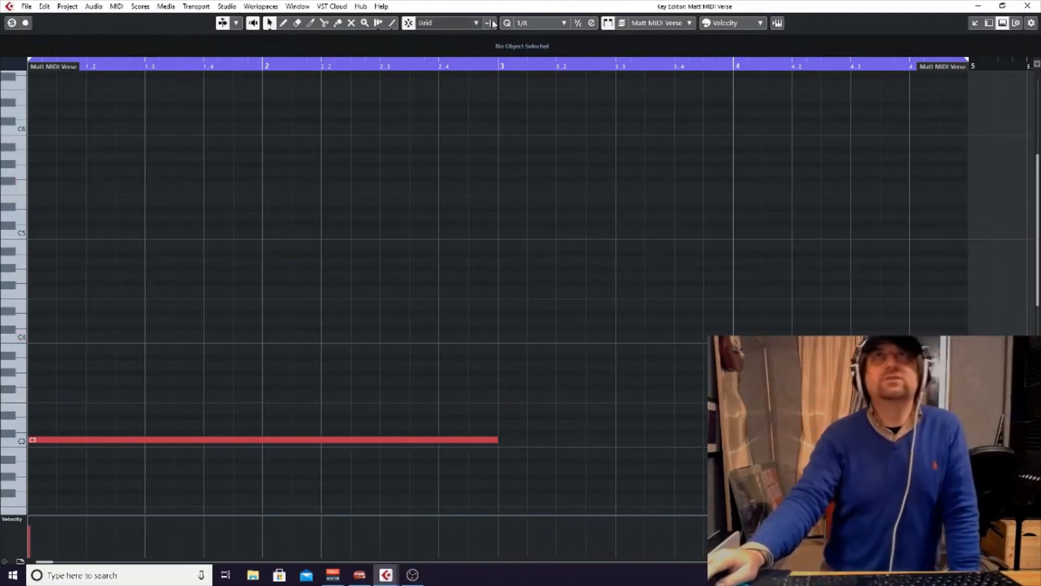
# - Toggle Solo Editor on and off repeatedly, ending with it off
pyautogui.click(11, 23)
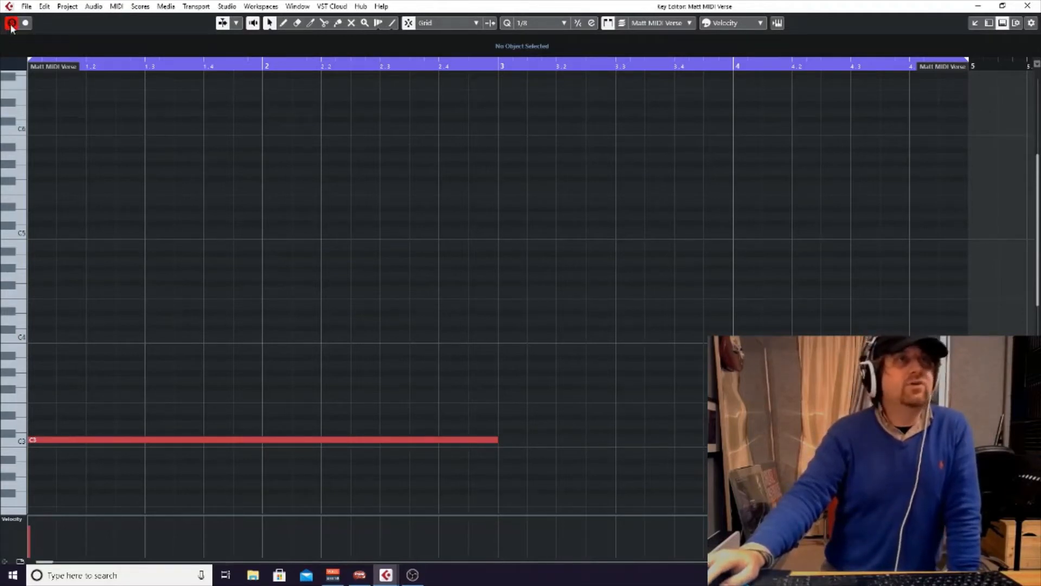
pyautogui.click(12, 23)
pyautogui.moveTo(65, 64); pyautogui.dragTo(11, 79)
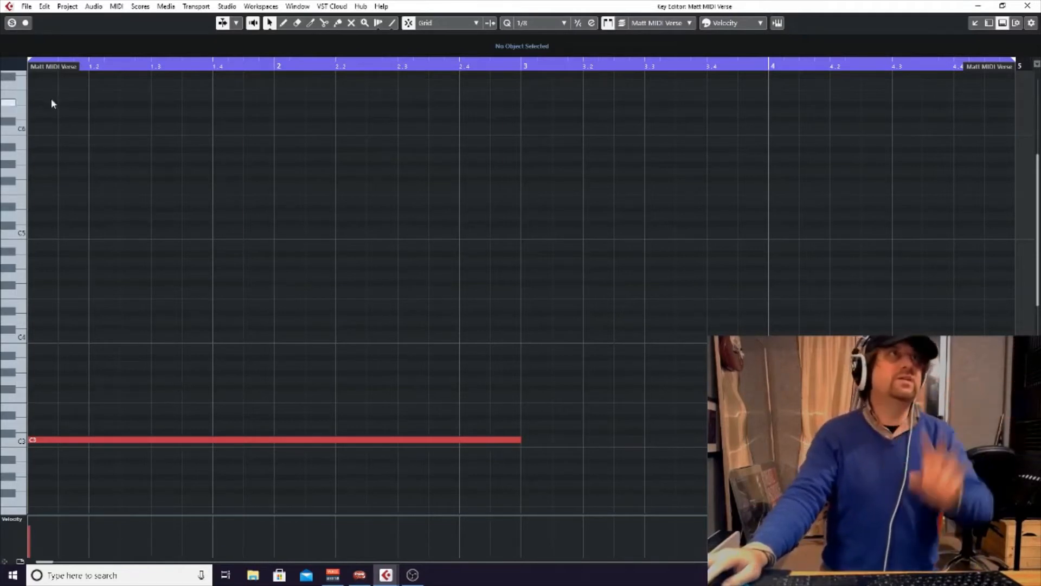
pyautogui.click(12, 24)
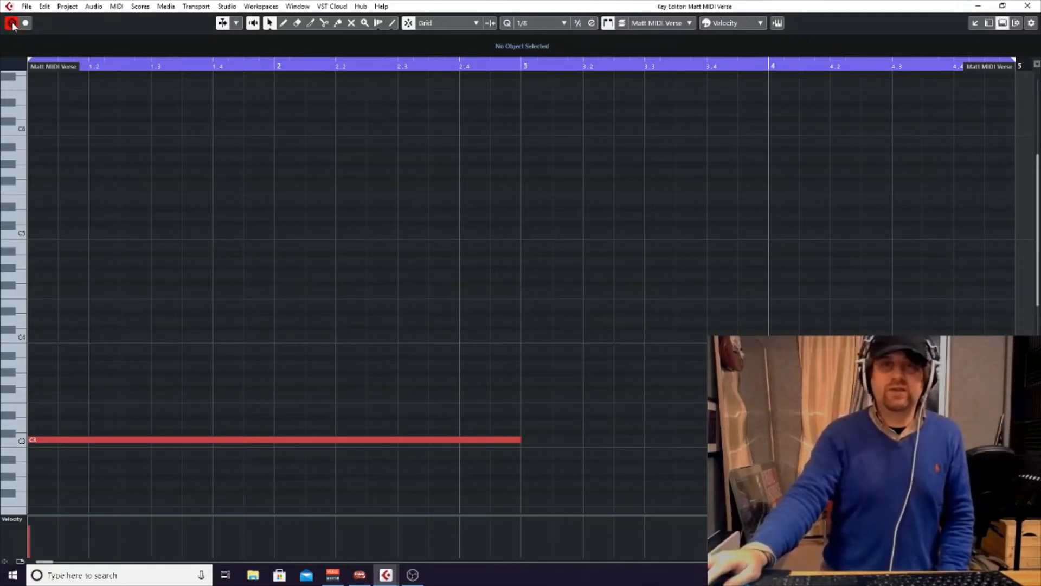
pyautogui.click(12, 24)
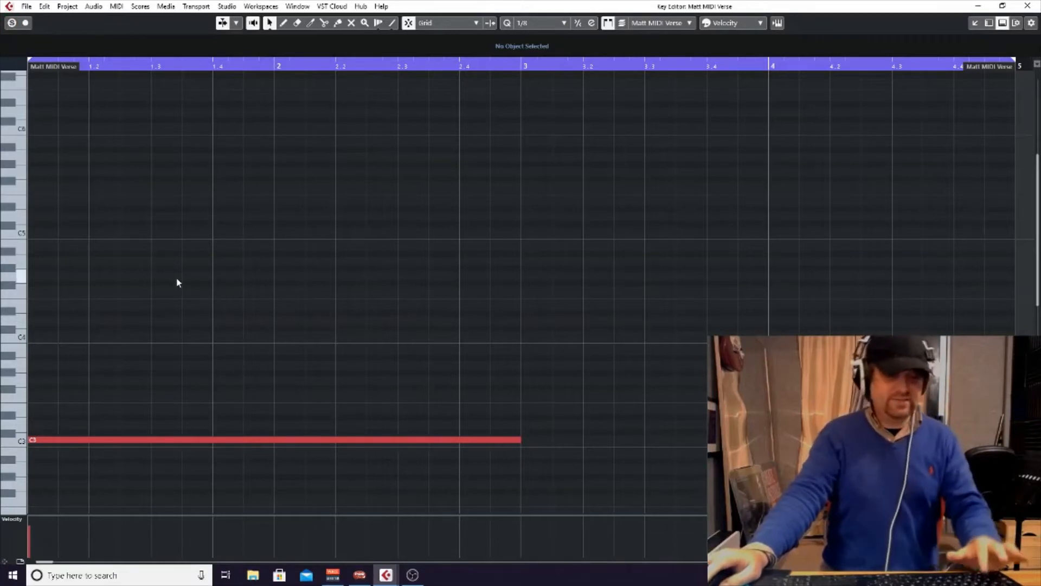
pyautogui.press('s')
pyautogui.press('s')
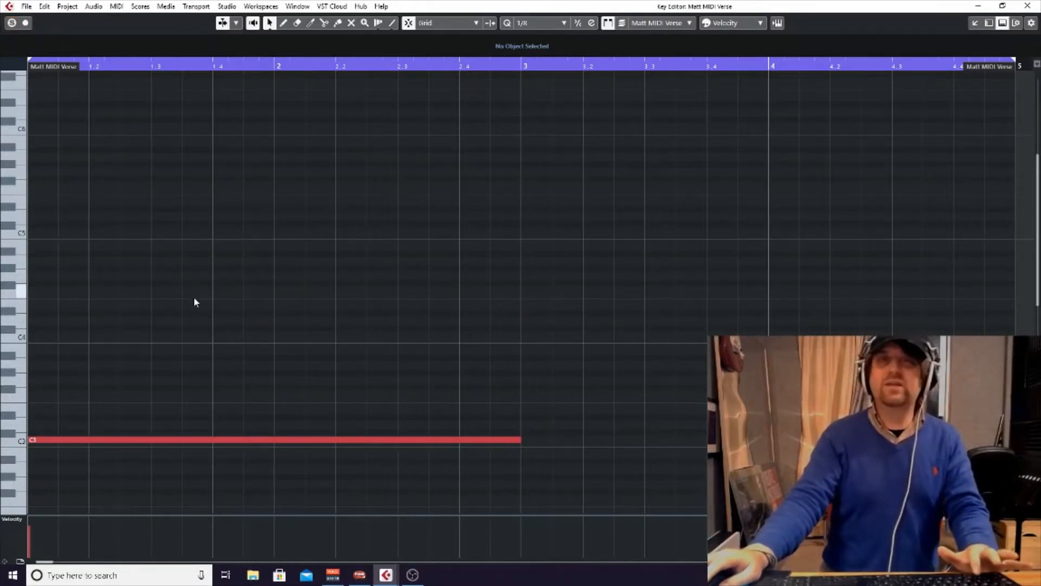
pyautogui.press('s')
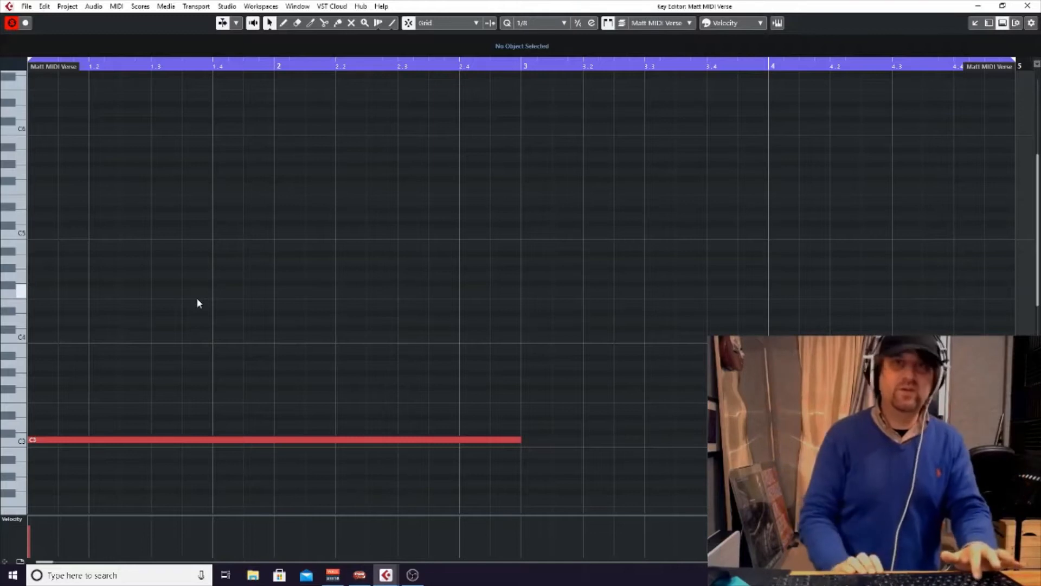
pyautogui.press('s')
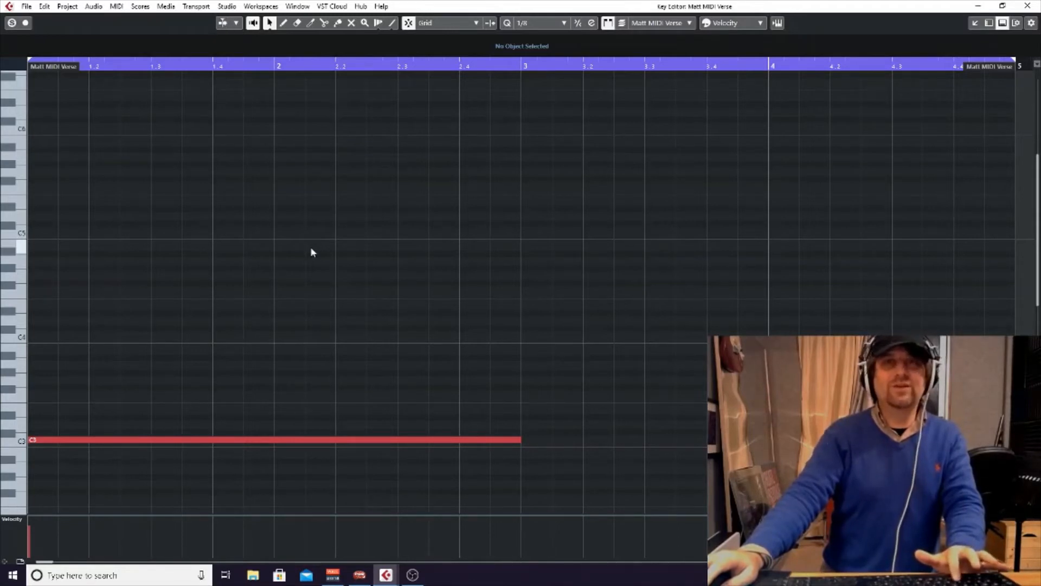
# - Turn on Auto-Scroll, zoom in horizontally on bar 1 and play the part until just past bar 3
pyautogui.press('f')
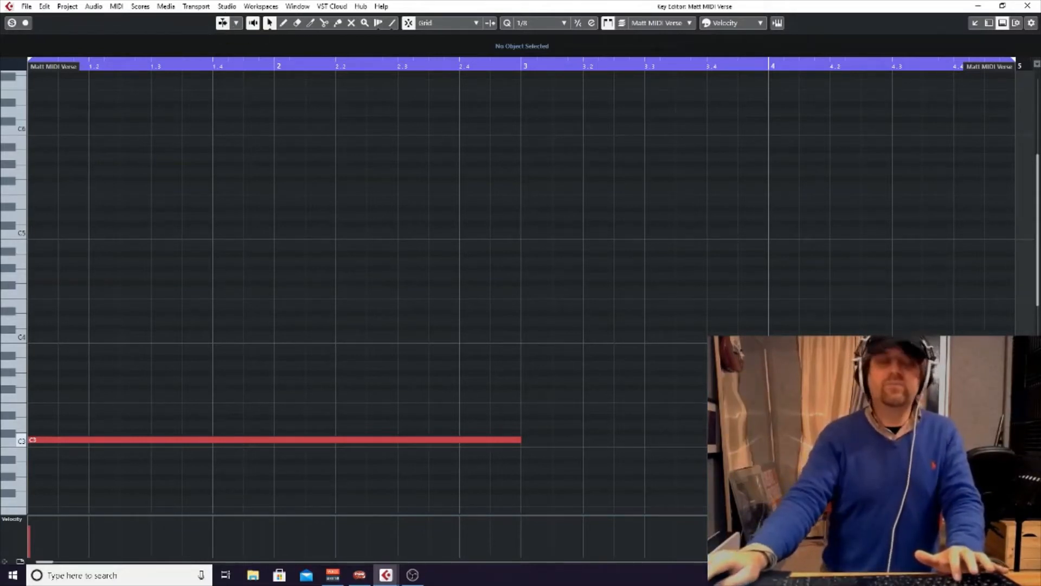
pyautogui.press('g')
pyautogui.press('h')
pyautogui.press('h')
pyautogui.press('h')
pyautogui.press('h')
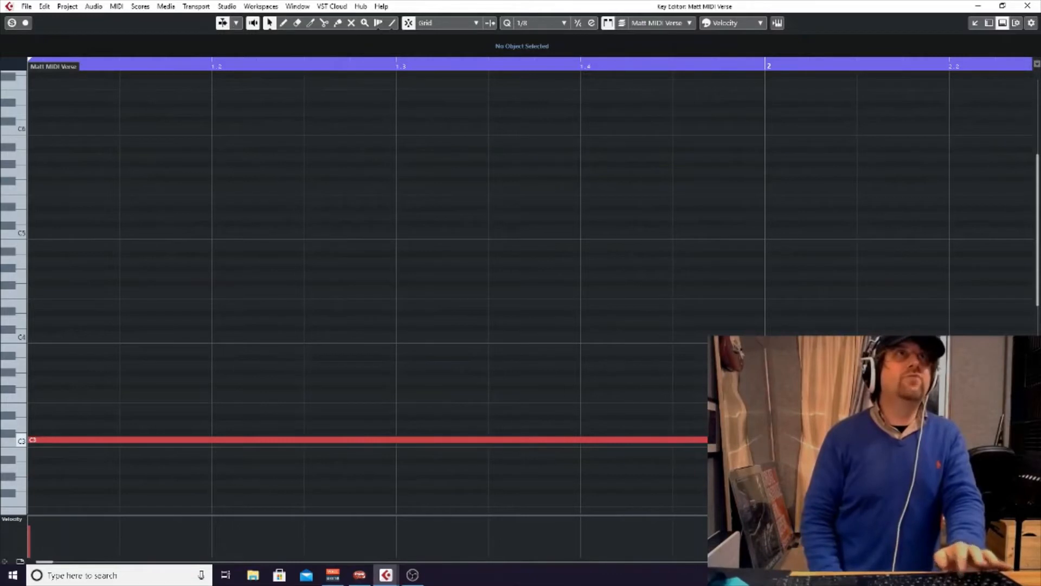
pyautogui.press('space')
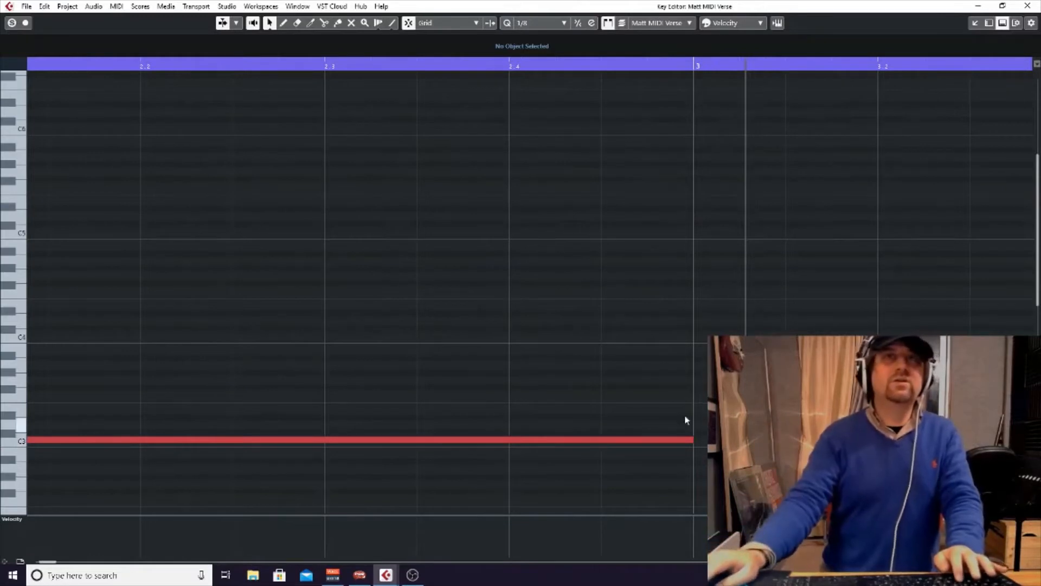
# - Zoom out horizontally until the whole four-bar part fits in view
pyautogui.press('g')
pyautogui.press('g')
pyautogui.press('g')
pyautogui.press('g')
pyautogui.press('g')
pyautogui.press('g')
pyautogui.press('g')
pyautogui.press('g')
pyautogui.press('g')
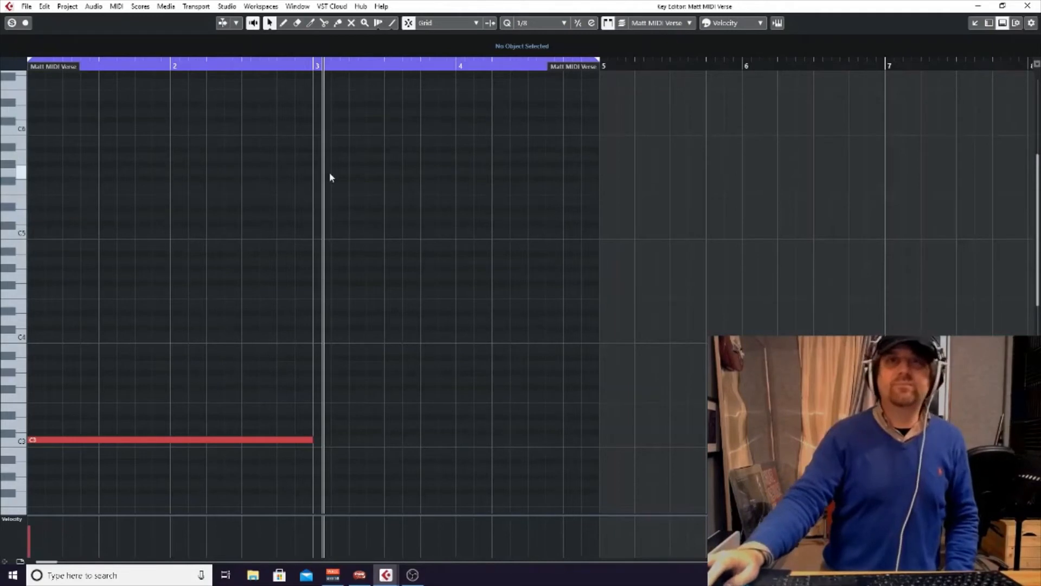
# - Move the project cursor to just before bar 2 with all four bars in view, and turn Auto-Scroll on
pyautogui.moveTo(325, 67); pyautogui.dragTo(169, 101)
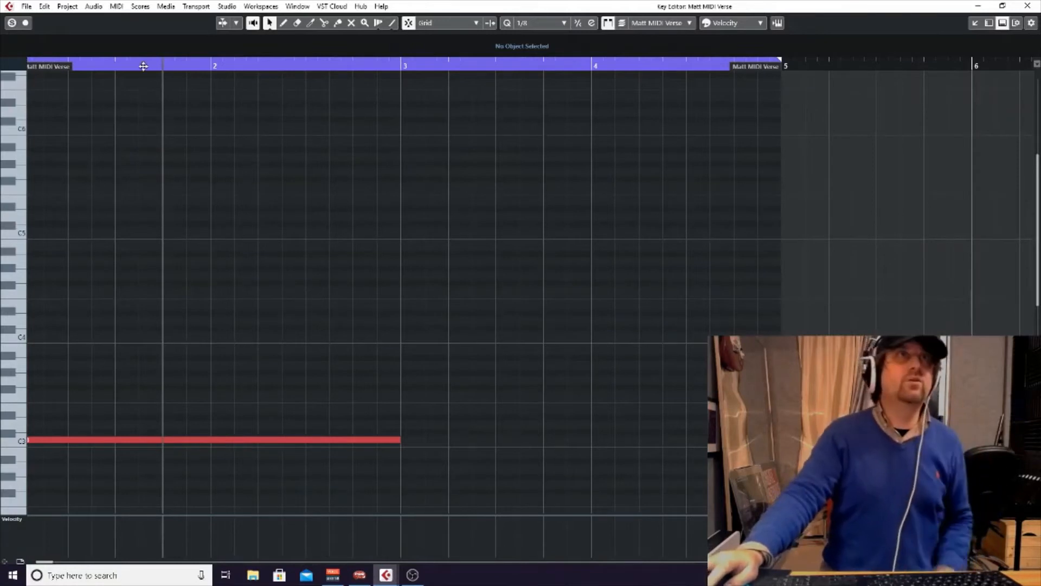
pyautogui.moveTo(168, 68)
pyautogui.mouseDown()
pyautogui.moveTo(170, 88)
pyautogui.moveTo(172, 69)
pyautogui.mouseUp()
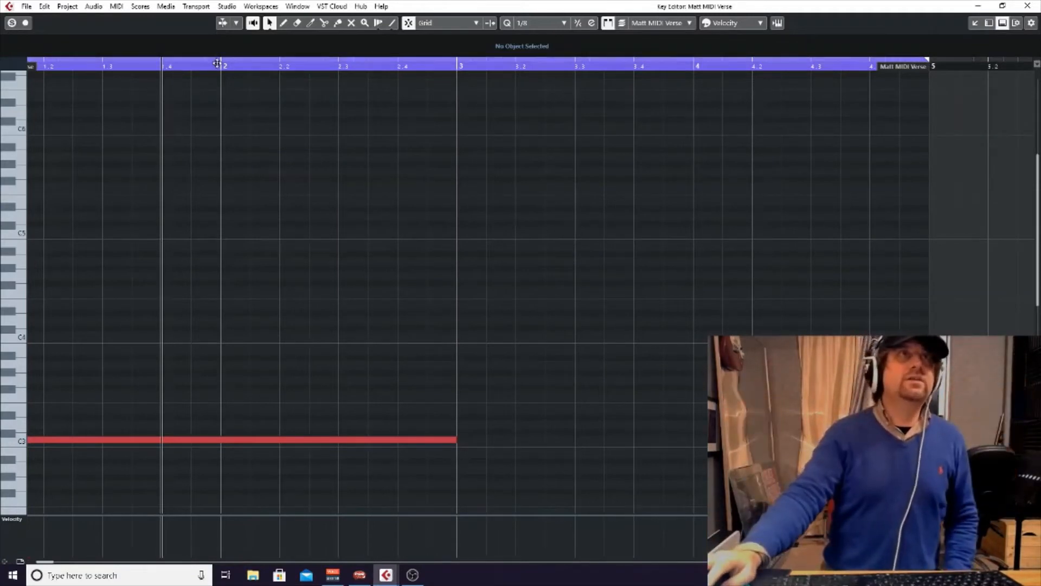
pyautogui.moveTo(249, 66)
pyautogui.mouseDown()
pyautogui.moveTo(251, 92)
pyautogui.moveTo(244, 62)
pyautogui.moveTo(240, 73)
pyautogui.mouseUp()
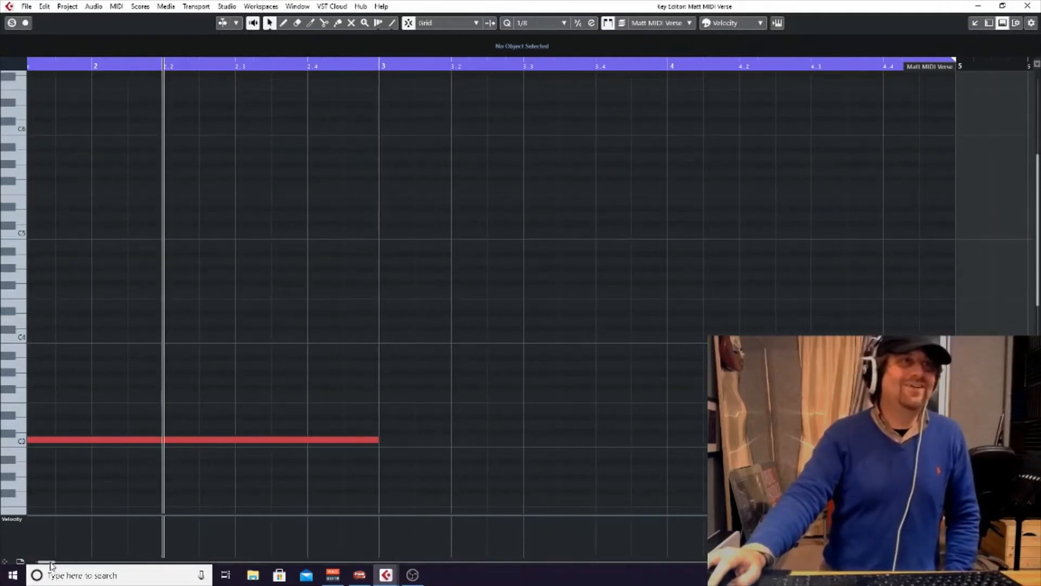
pyautogui.moveTo(49, 562); pyautogui.dragTo(43, 562)
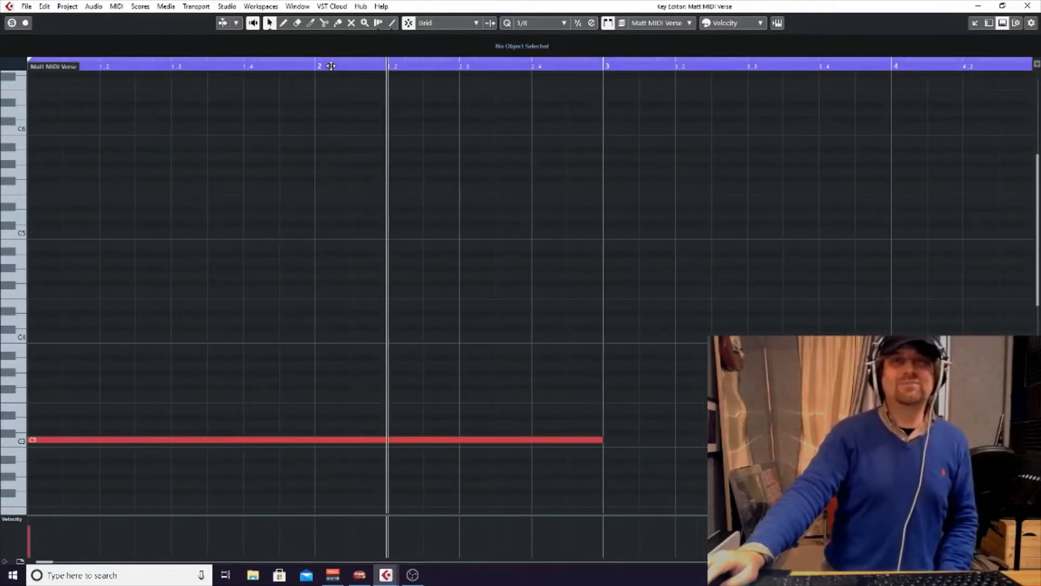
pyautogui.moveTo(333, 66)
pyautogui.mouseDown()
pyautogui.moveTo(333, 88)
pyautogui.moveTo(331, 63)
pyautogui.mouseUp()
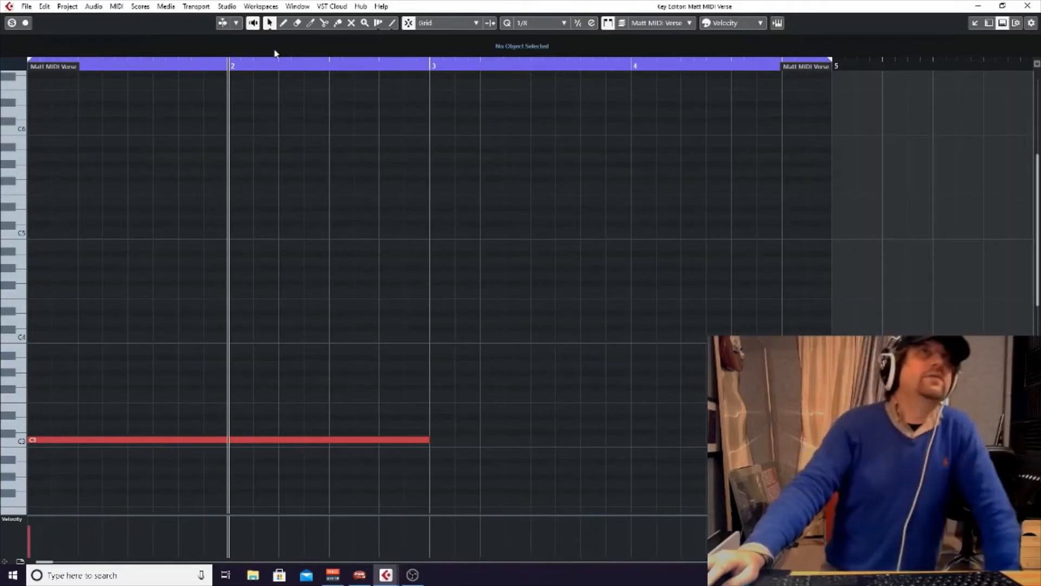
pyautogui.click(224, 23)
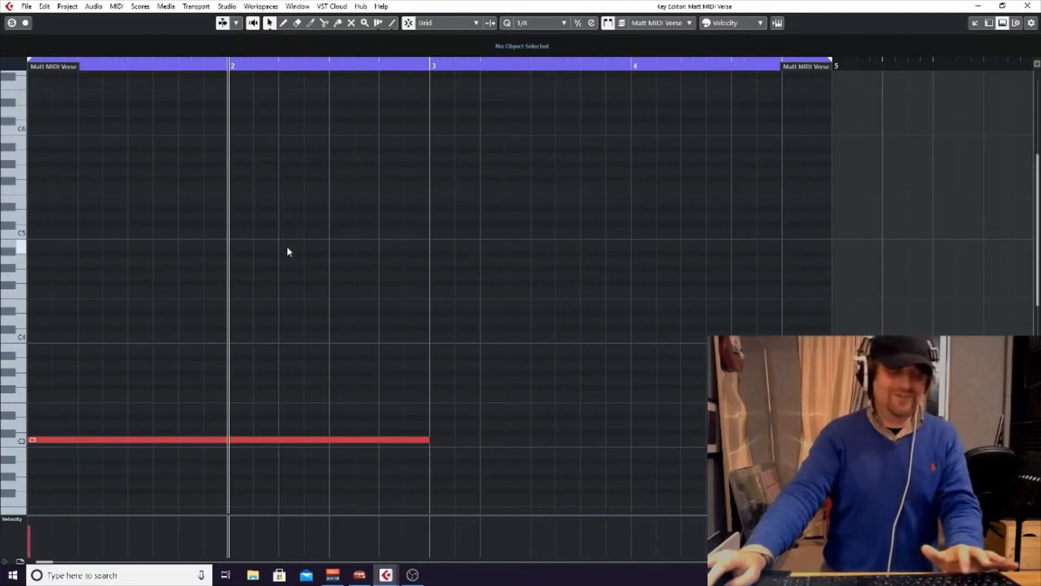
pyautogui.press('f')
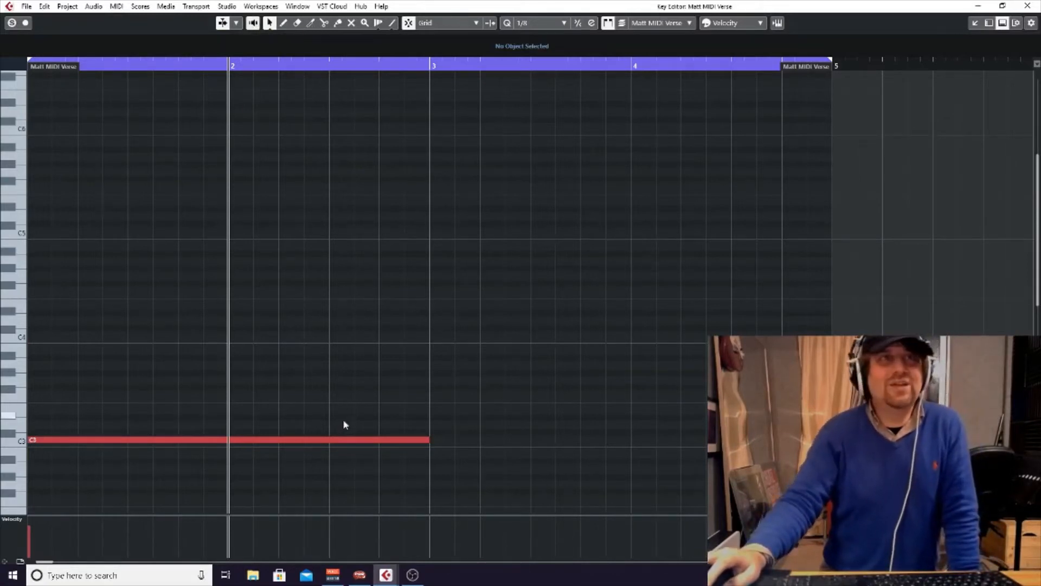
# - Open the Note Expression editor of the C3 note and close it again
pyautogui.click(347, 440)
pyautogui.doubleClick(346, 441)
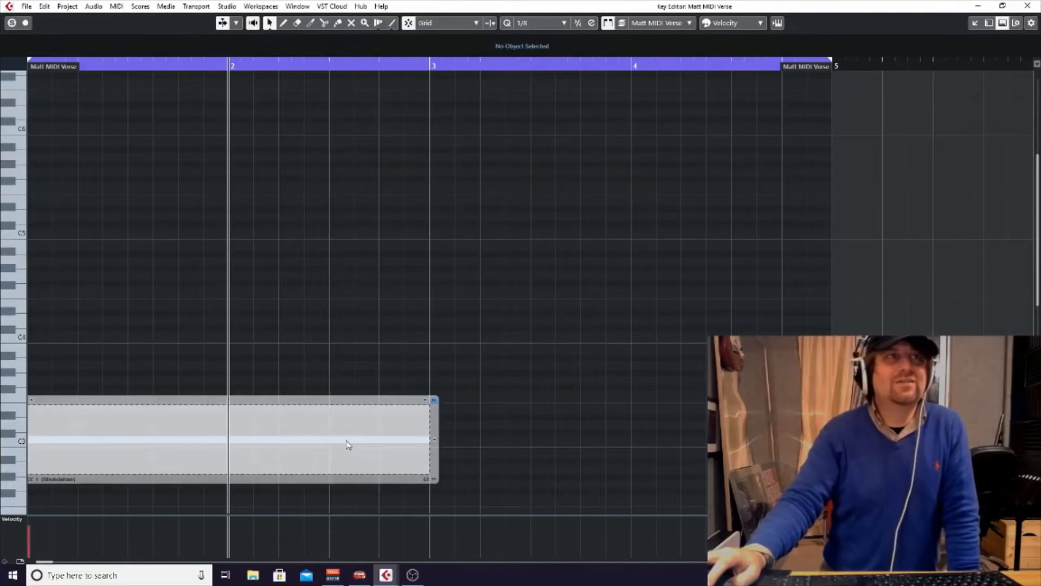
pyautogui.click(357, 346)
pyautogui.click(363, 352)
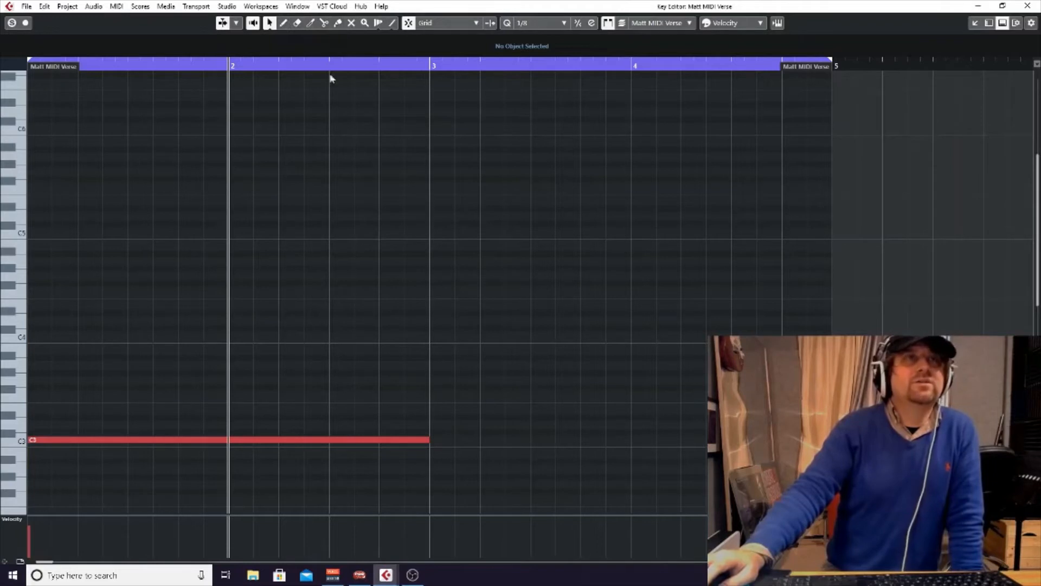
# - Split the C3 note with the Split tool at every eighth-note grid line from 2.2.1 to 2.4.1
pyautogui.rightClick(287, 297)
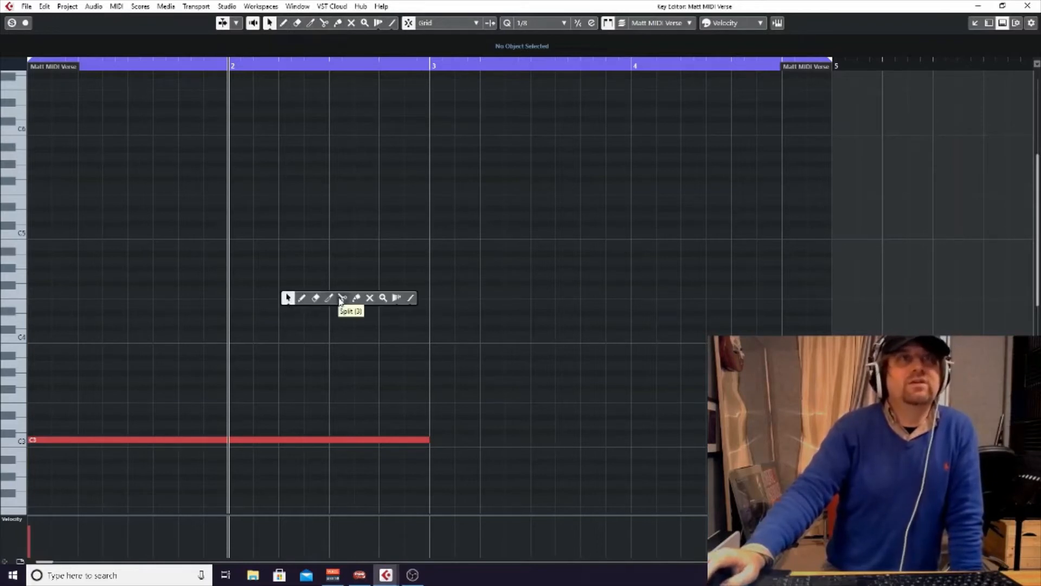
pyautogui.click(338, 260)
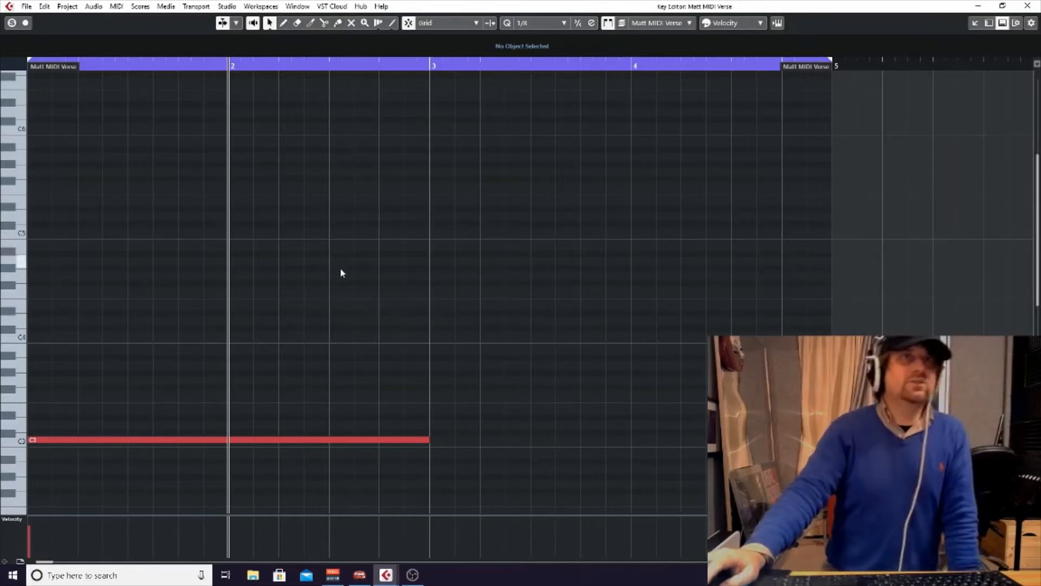
pyautogui.rightClick(260, 300)
pyautogui.click(314, 302)
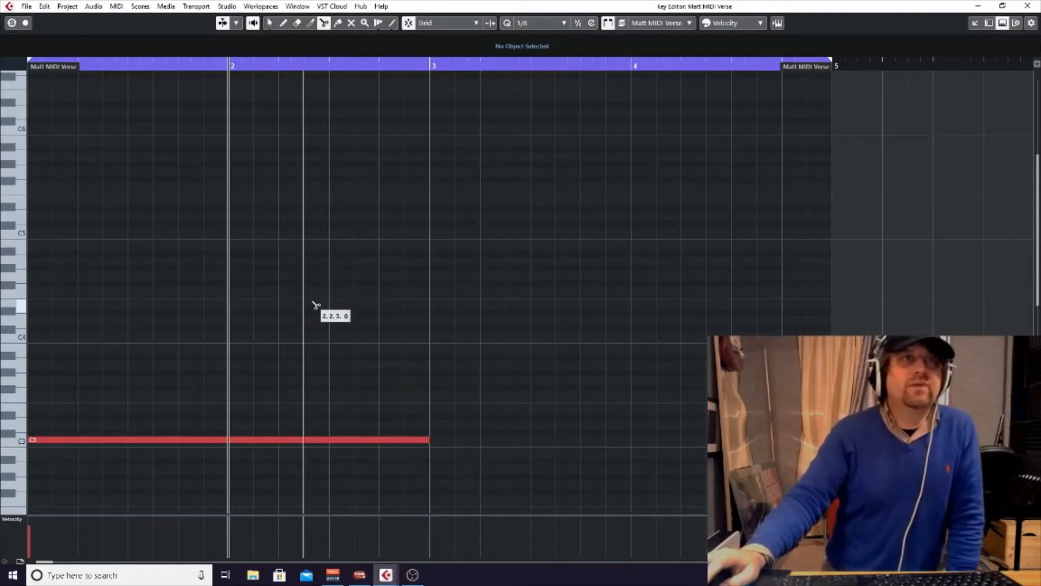
pyautogui.rightClick(353, 306)
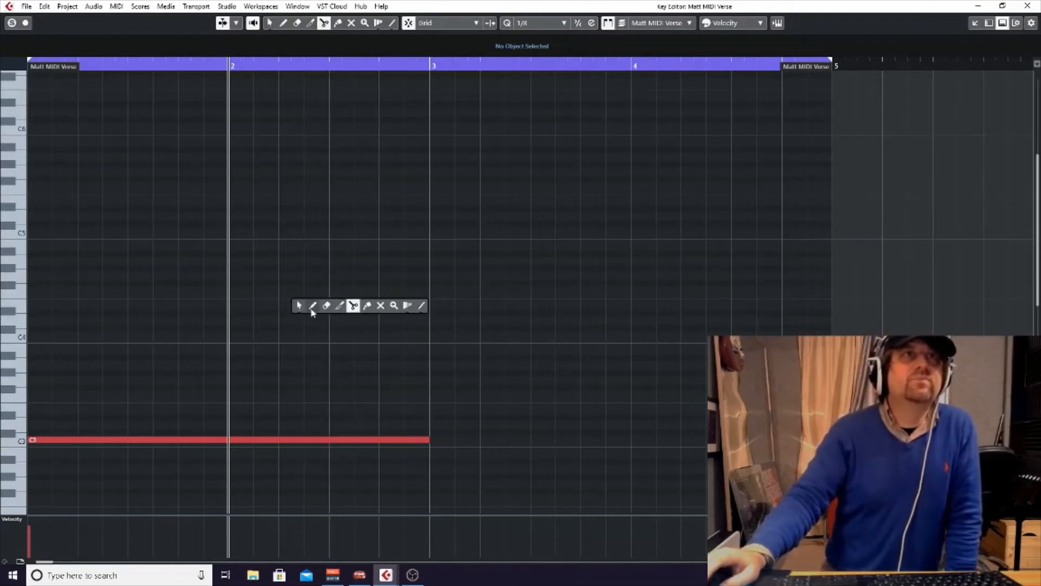
pyautogui.click(353, 305)
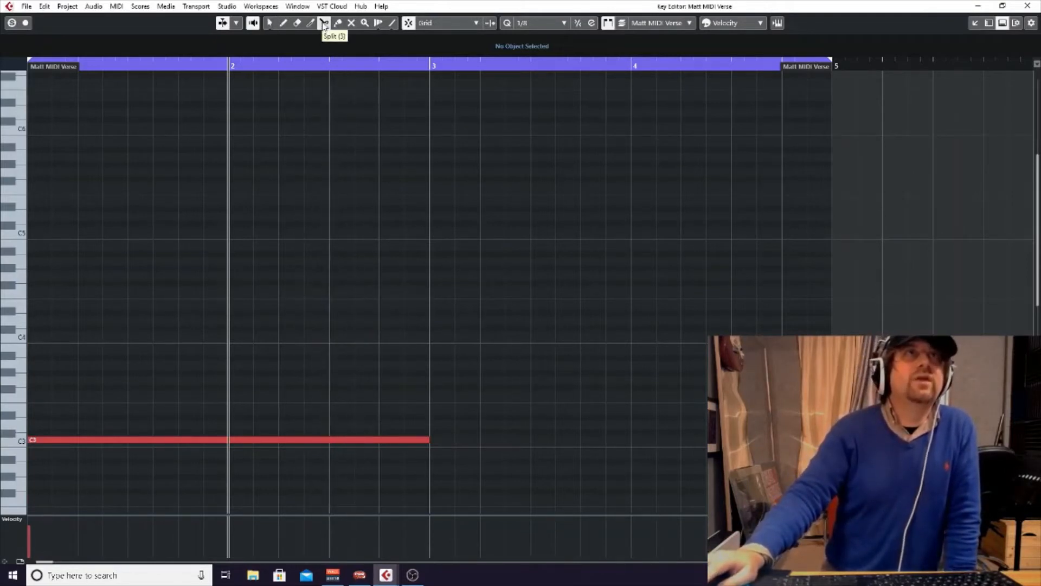
pyautogui.click(280, 439)
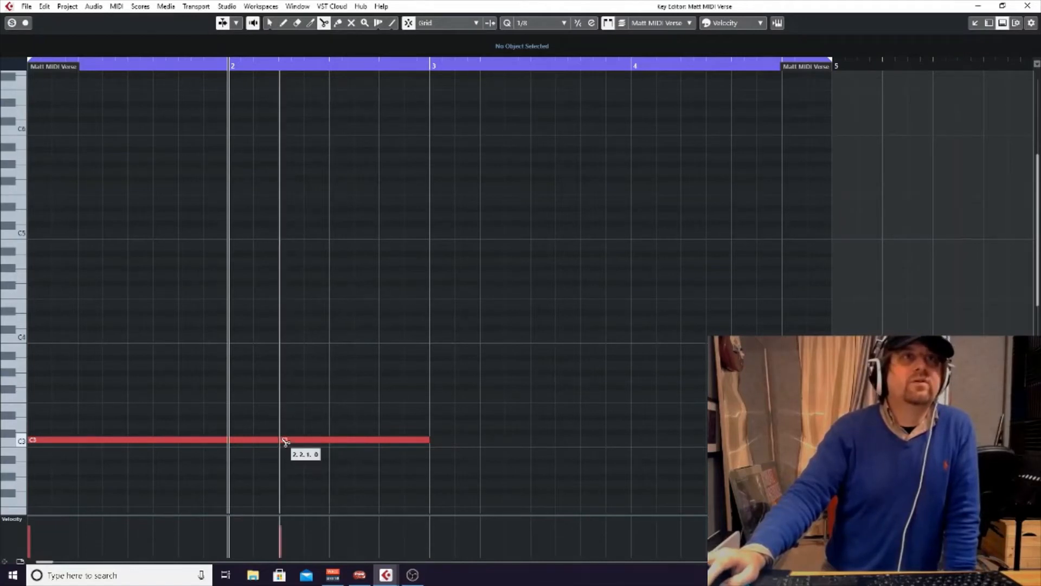
pyautogui.click(305, 439)
pyautogui.click(330, 439)
pyautogui.click(354, 441)
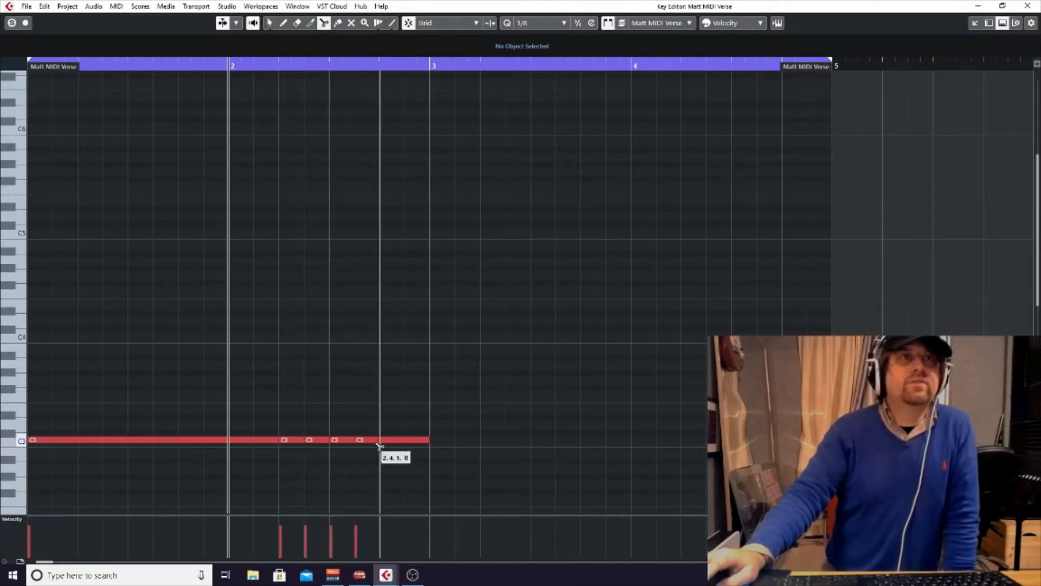
pyautogui.click(380, 441)
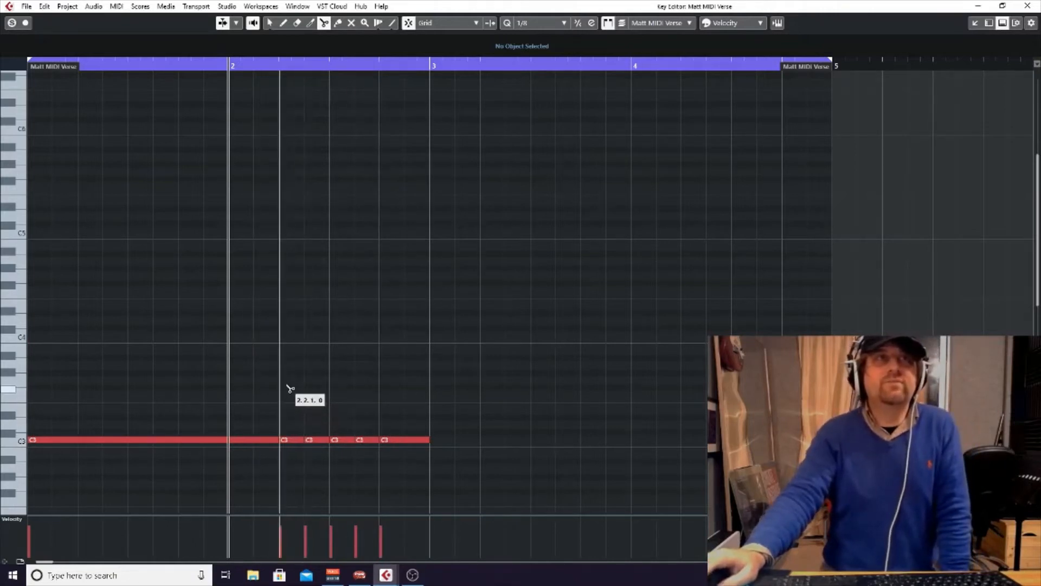
# - Glue the split C3 pieces back into one note that spans bars 1 and 2
pyautogui.rightClick(284, 386)
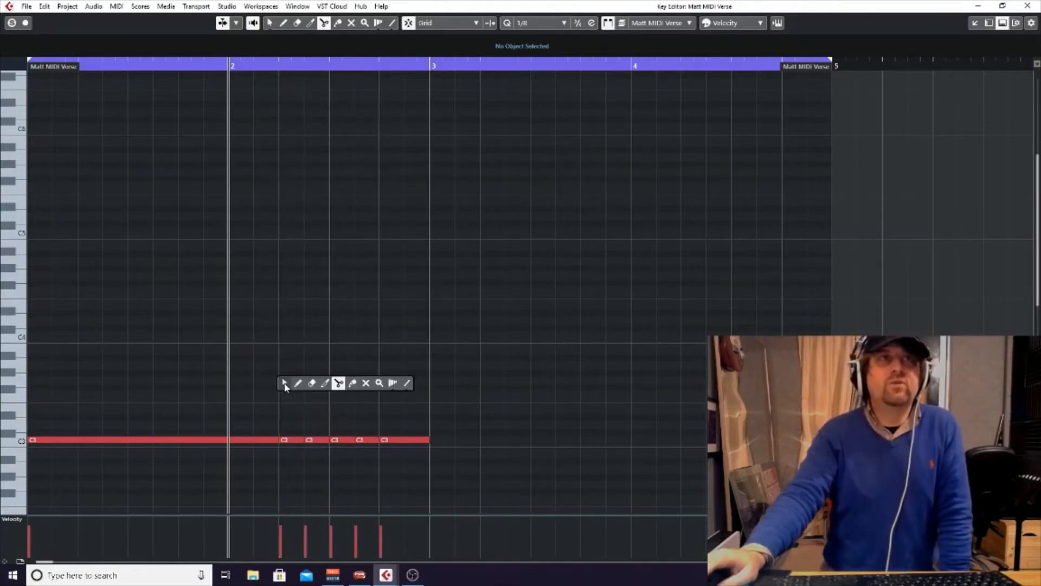
pyautogui.click(352, 383)
pyautogui.click(271, 437)
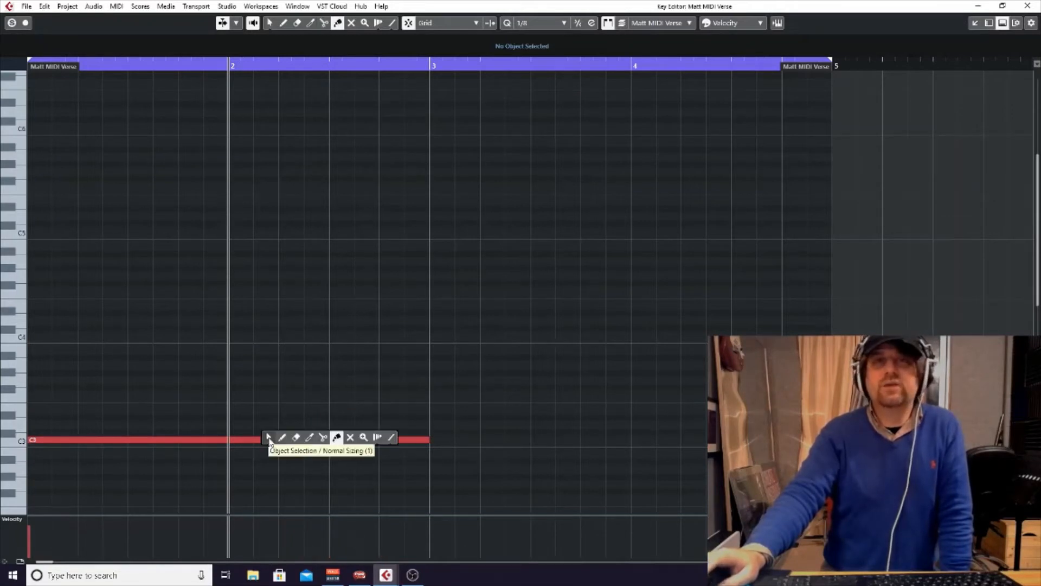
pyautogui.click(292, 375)
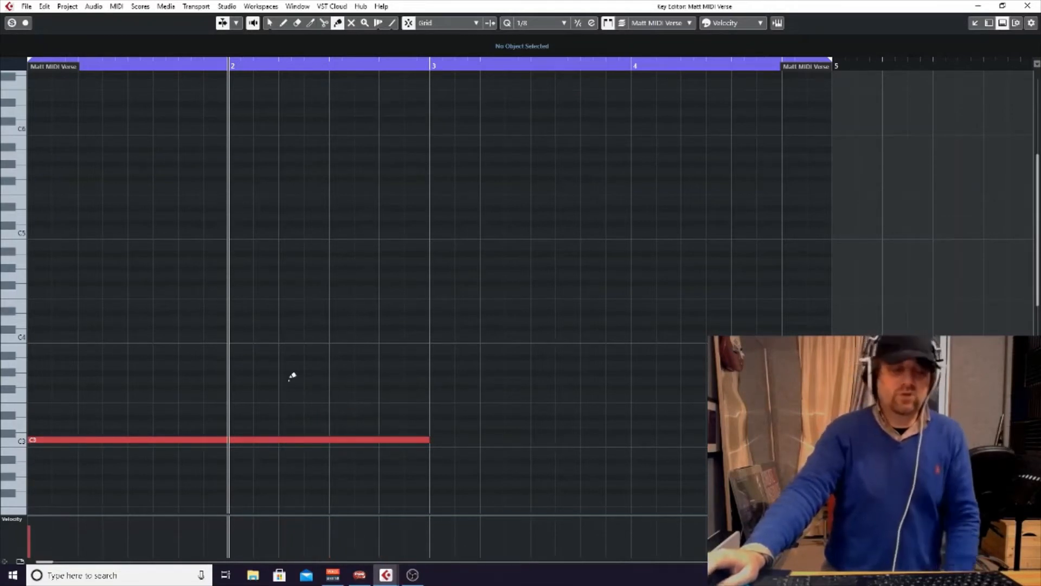
# - Switch back and forth between the Split, Glue and Object Selection tools, finishing on Object Selection
pyautogui.press('3')
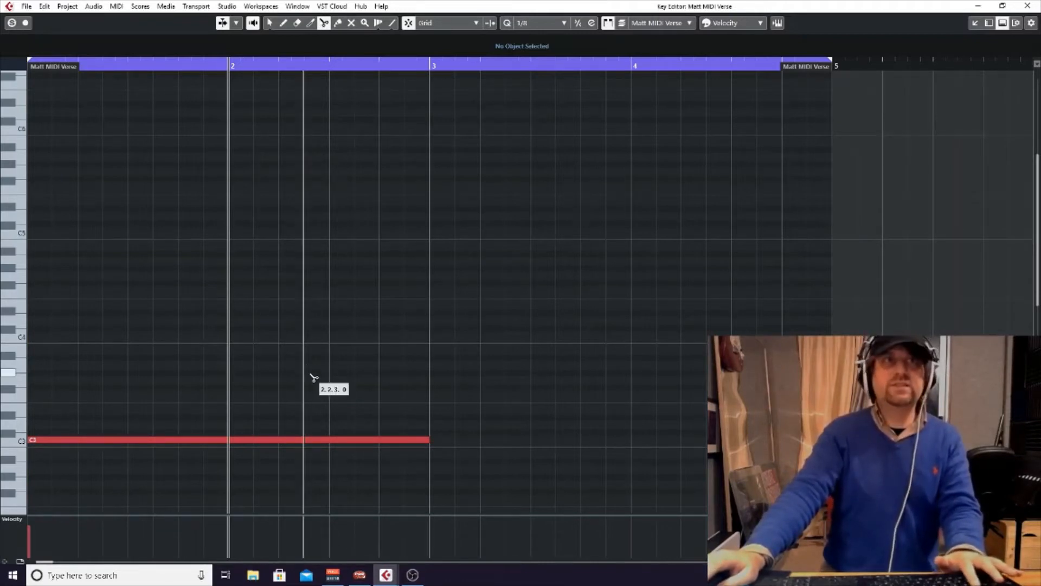
pyautogui.press('4')
pyautogui.press('3')
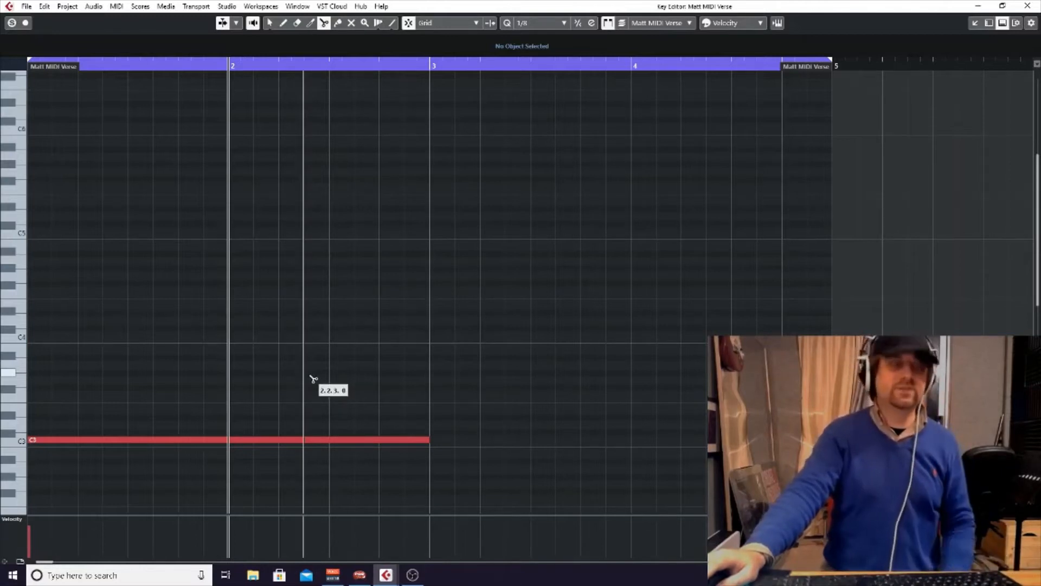
pyautogui.press('1')
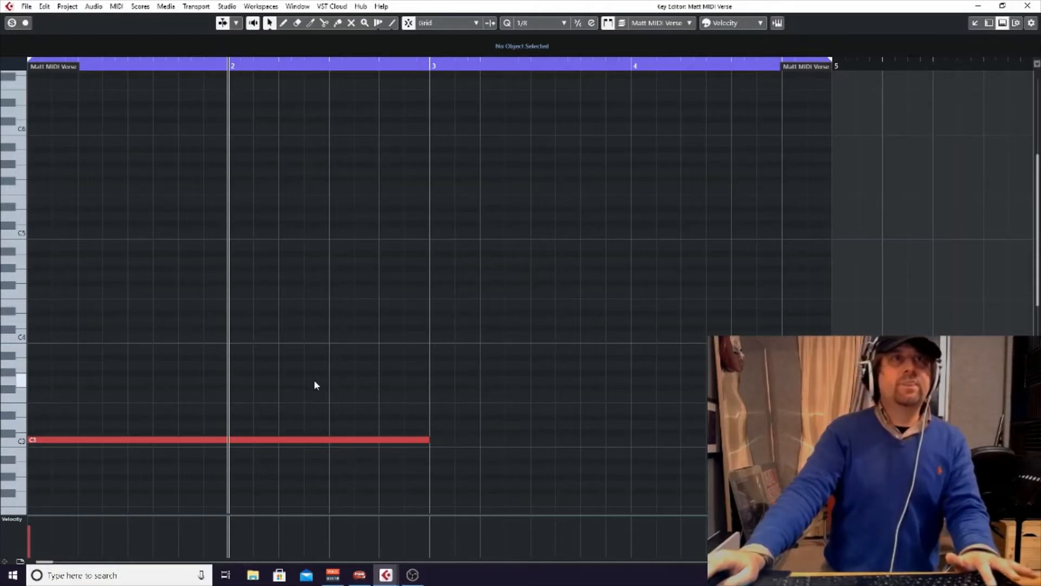
pyautogui.press('3')
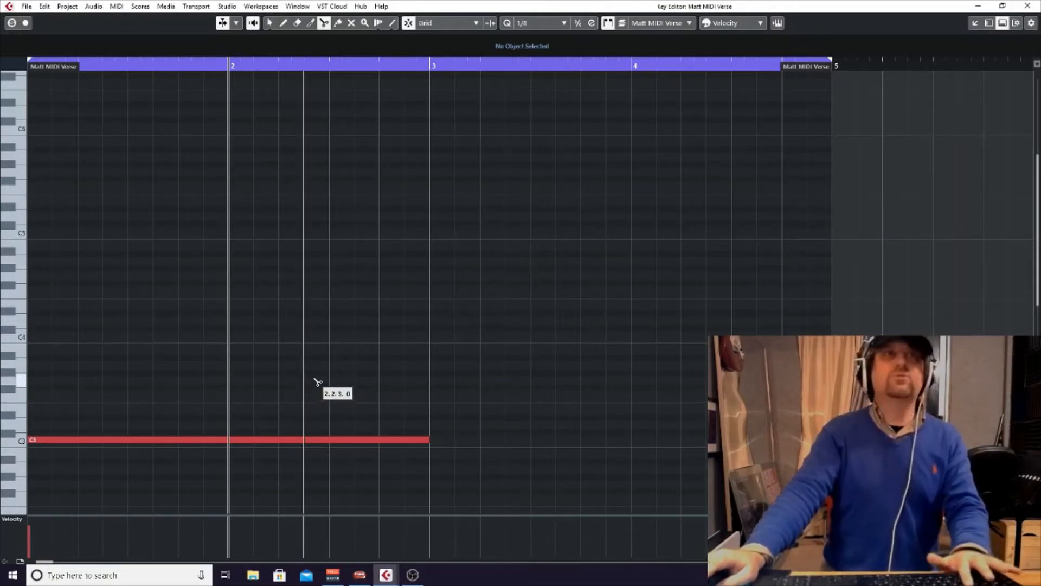
pyautogui.press('4')
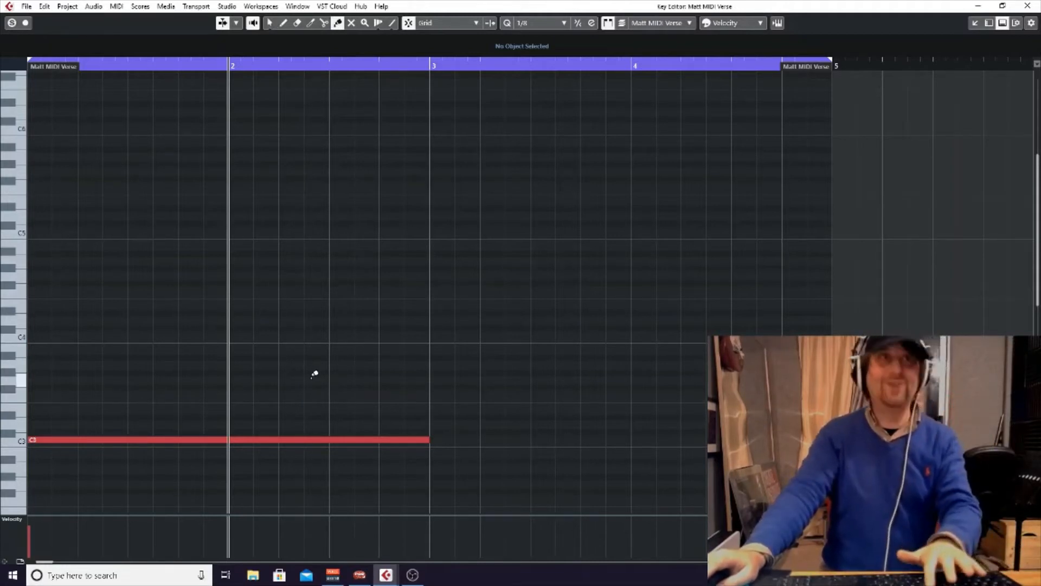
pyautogui.press('1')
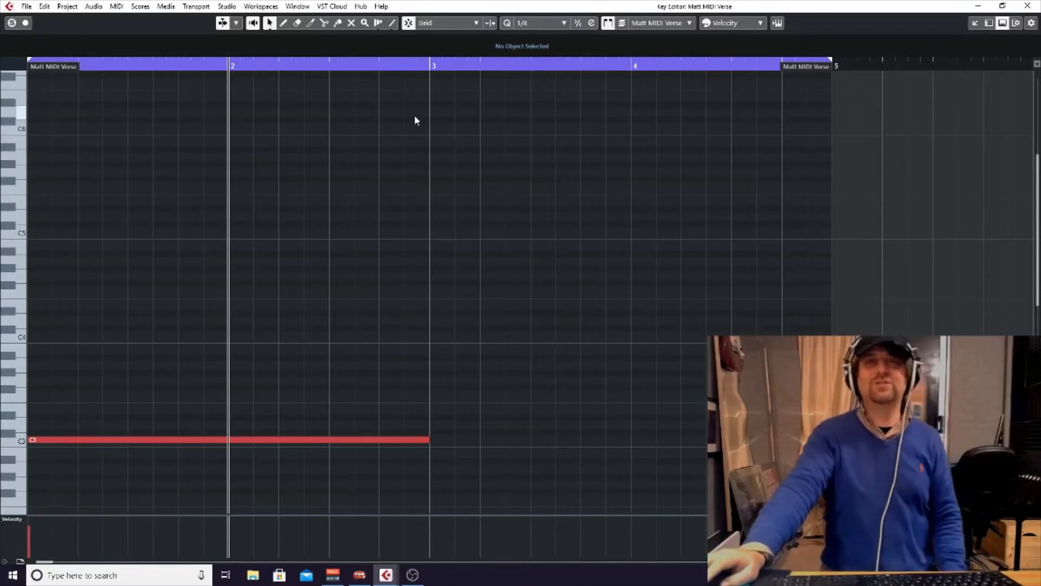
# - Turn Snap off, move the C3 note freely to start at about 1.2.1.11, and turn Snap back on
pyautogui.click(409, 23)
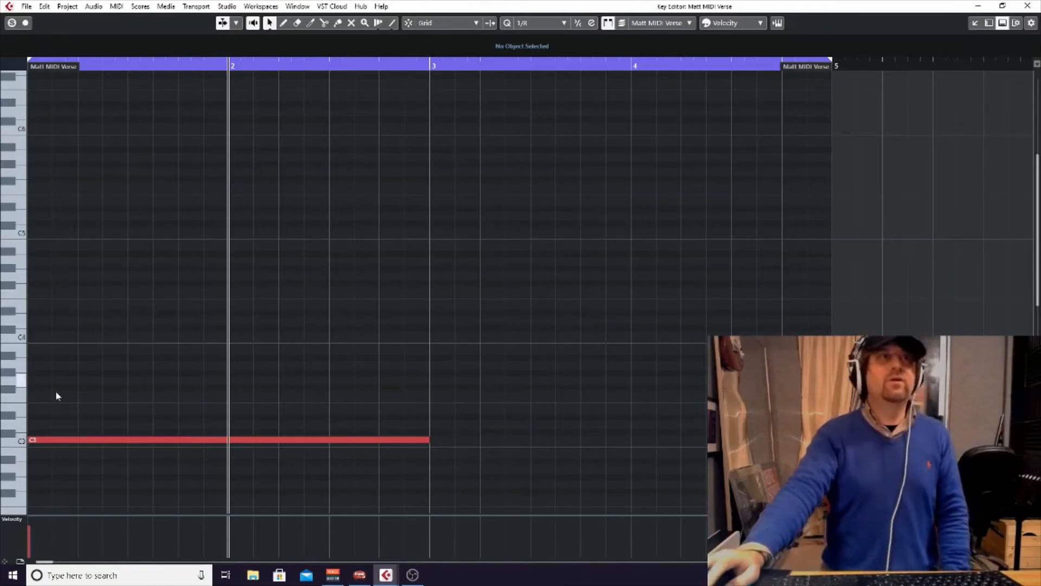
pyautogui.moveTo(39, 439); pyautogui.dragTo(93, 439)
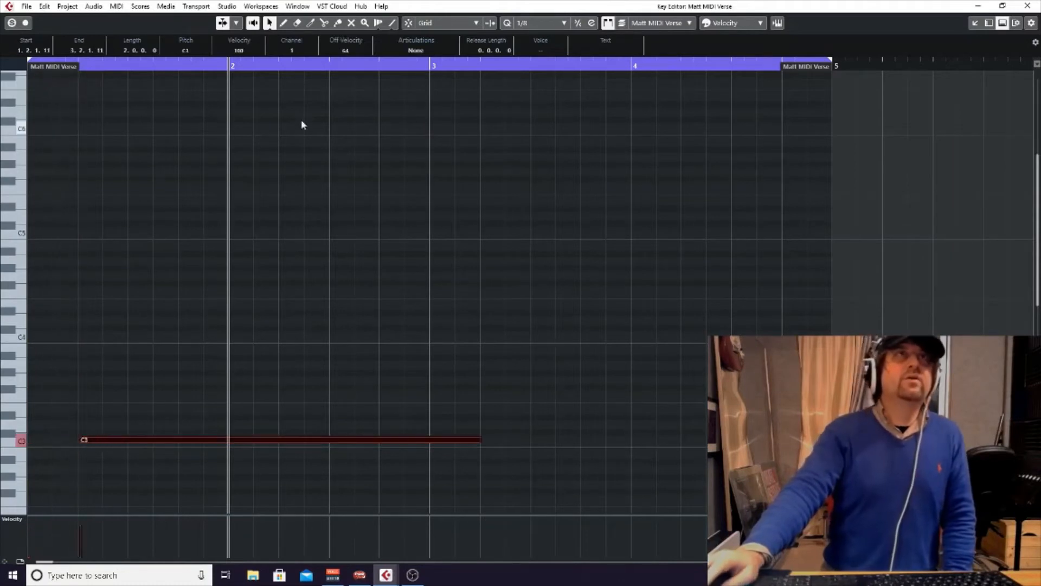
pyautogui.click(410, 23)
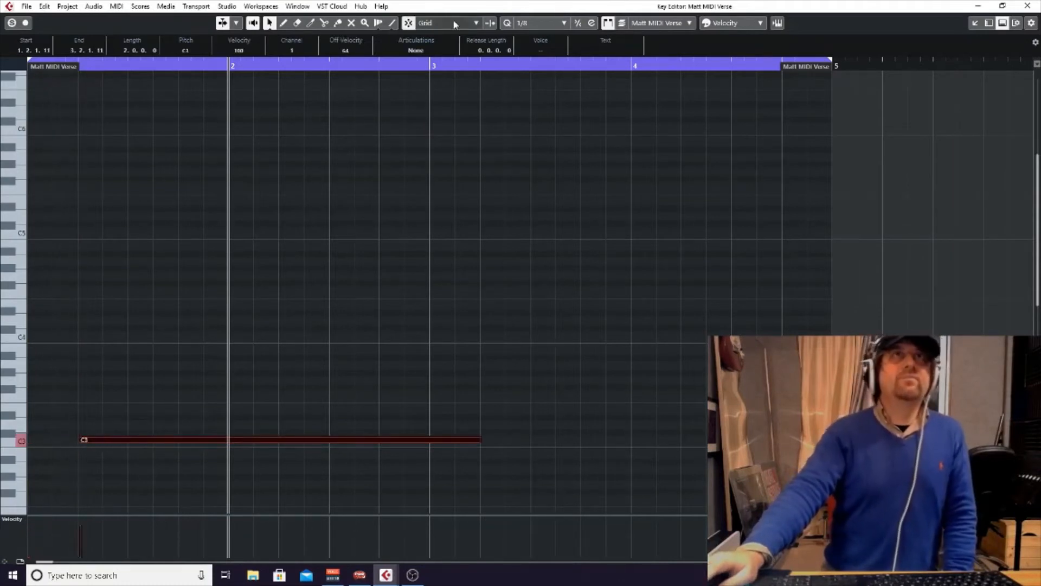
# - With the quantize preset kept at 1/8, move the C3 note to start at 1.3.3 and shorten it to end at bar 3
pyautogui.click(547, 24)
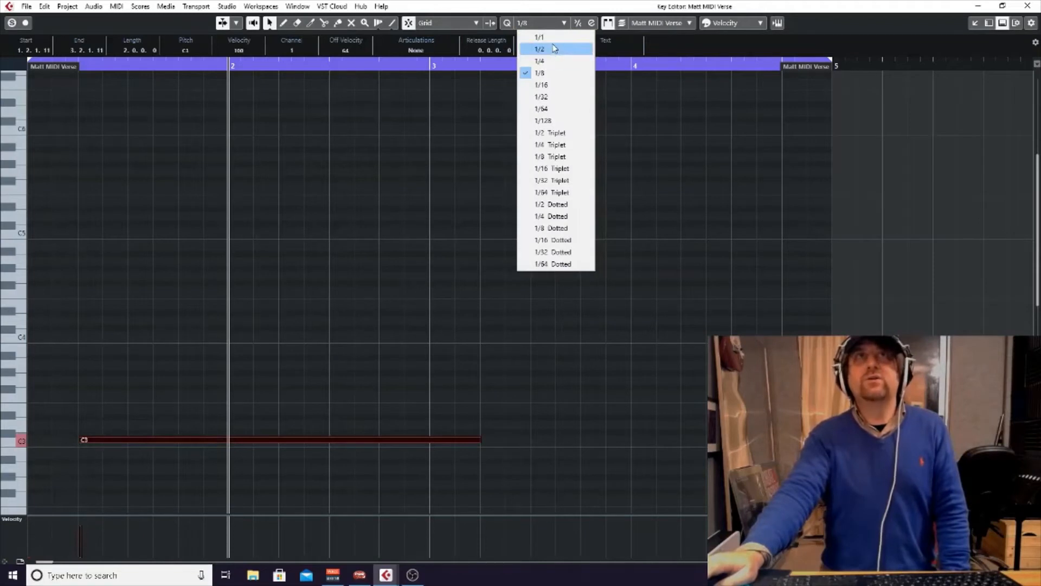
pyautogui.click(560, 74)
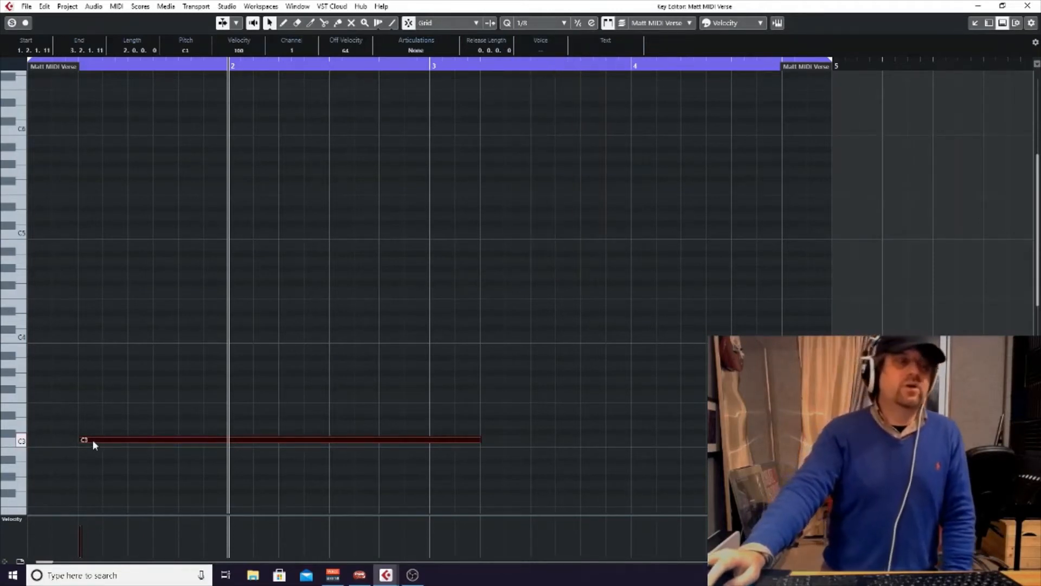
pyautogui.moveTo(108, 440); pyautogui.dragTo(195, 444)
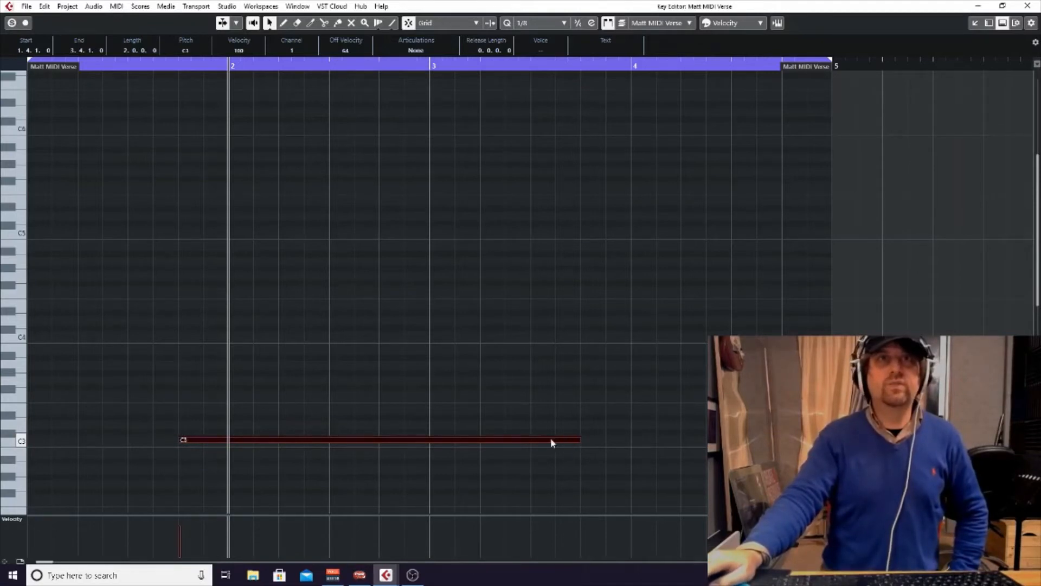
pyautogui.moveTo(552, 442)
pyautogui.mouseDown()
pyautogui.moveTo(518, 441)
pyautogui.moveTo(540, 445)
pyautogui.mouseUp()
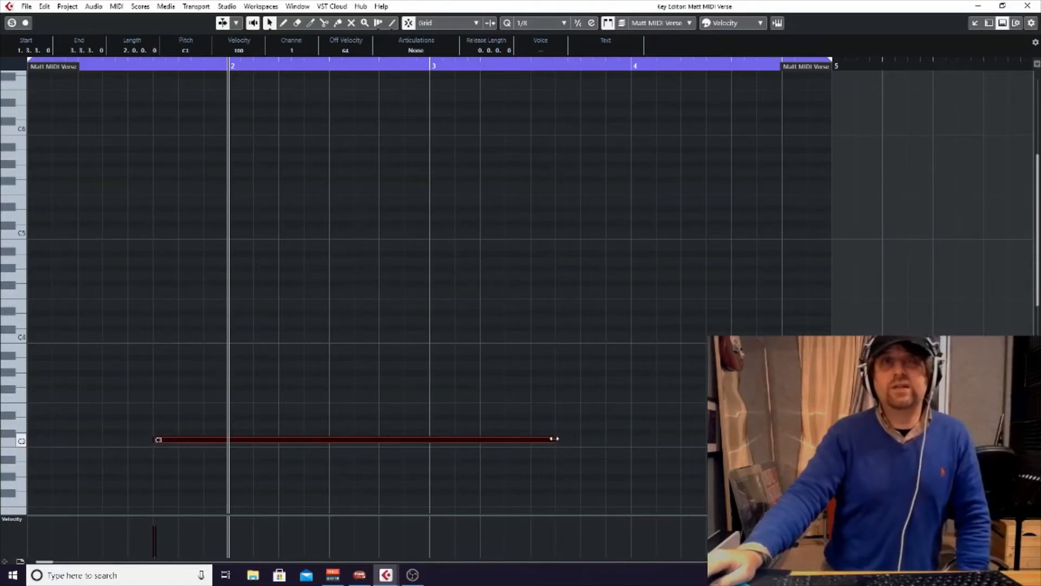
pyautogui.moveTo(554, 438); pyautogui.dragTo(430, 440)
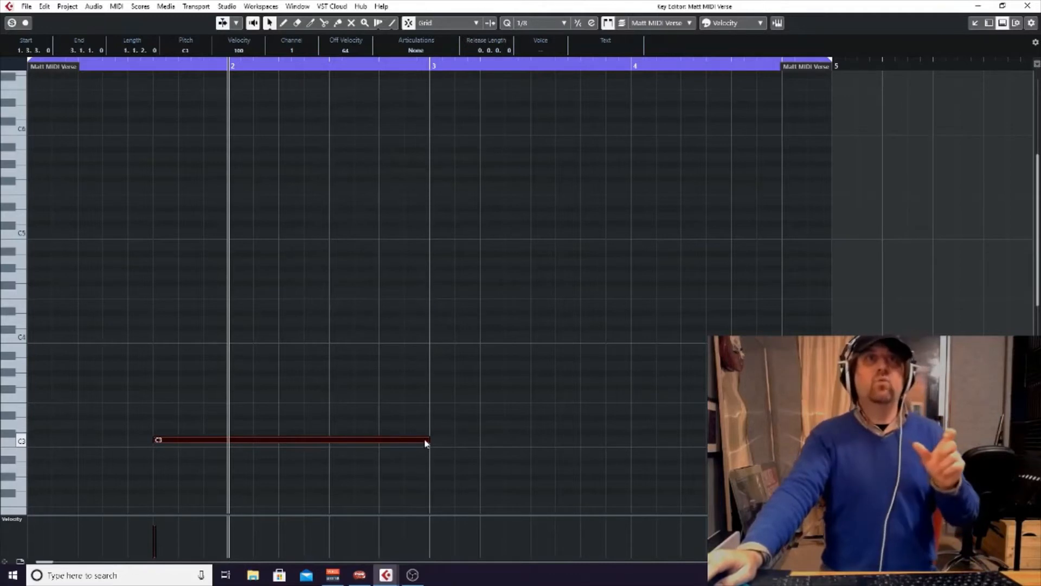
pyautogui.moveTo(427, 439)
pyautogui.mouseDown()
pyautogui.moveTo(471, 438)
pyautogui.moveTo(430, 440)
pyautogui.mouseUp()
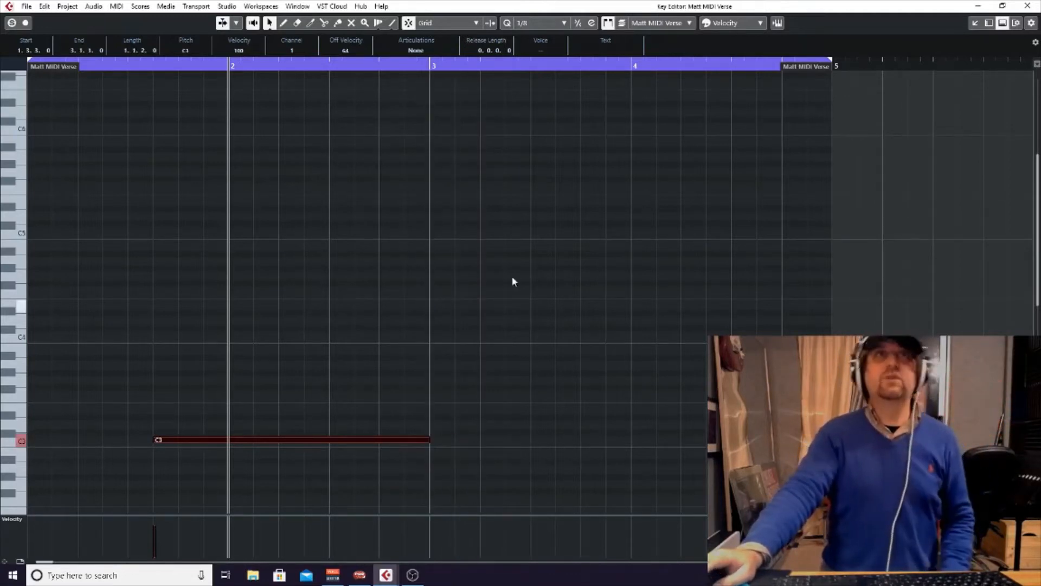
# - Set the quantize preset to 1/2 and shorten the C3 note to a length of 1.0.0.0
pyautogui.click(548, 22)
pyautogui.click(554, 51)
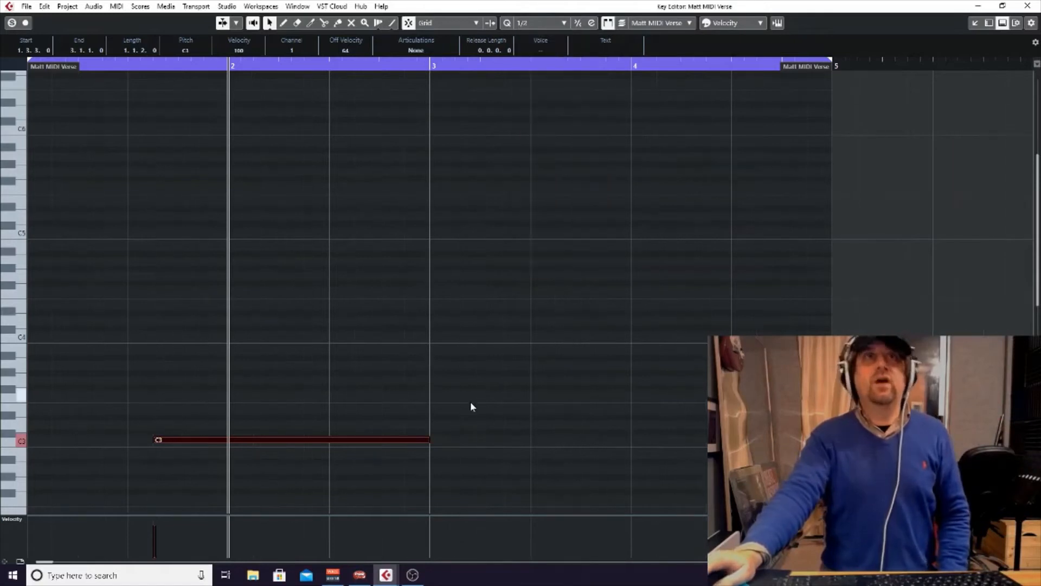
pyautogui.moveTo(428, 439); pyautogui.dragTo(355, 438)
# - Using a 1/8 quantize preset, shorten the C3 note to a length of 0.3.2.0 and move it to start at bar 2
pyautogui.click(555, 23)
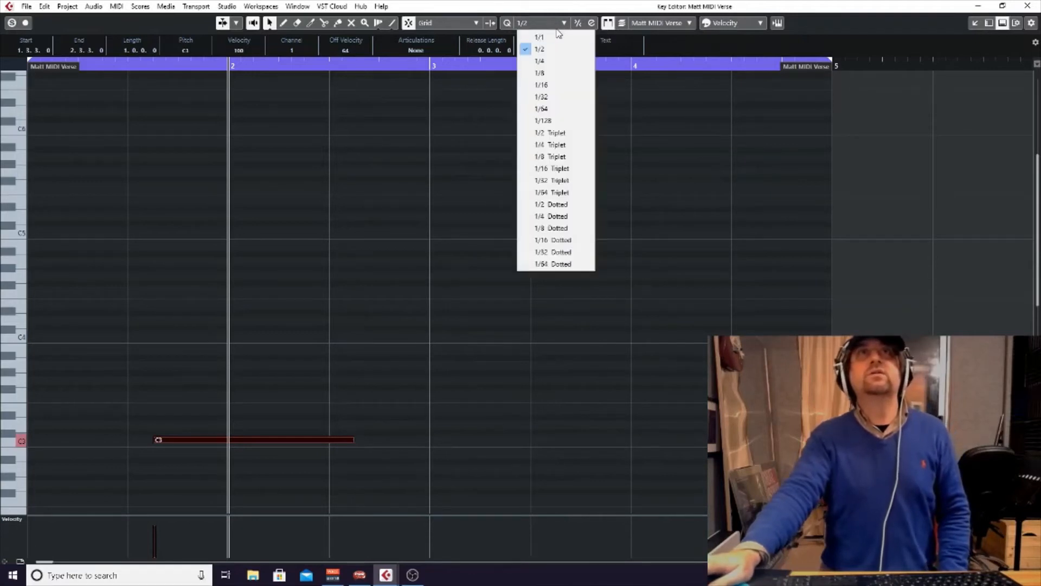
pyautogui.click(557, 73)
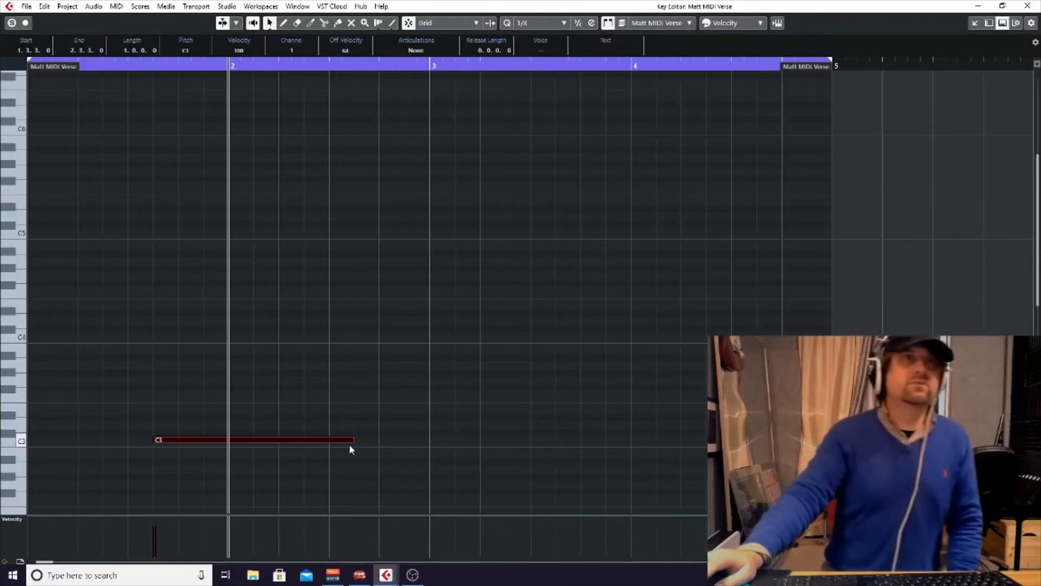
pyautogui.moveTo(351, 440); pyautogui.dragTo(329, 438)
pyautogui.moveTo(181, 438); pyautogui.dragTo(264, 439)
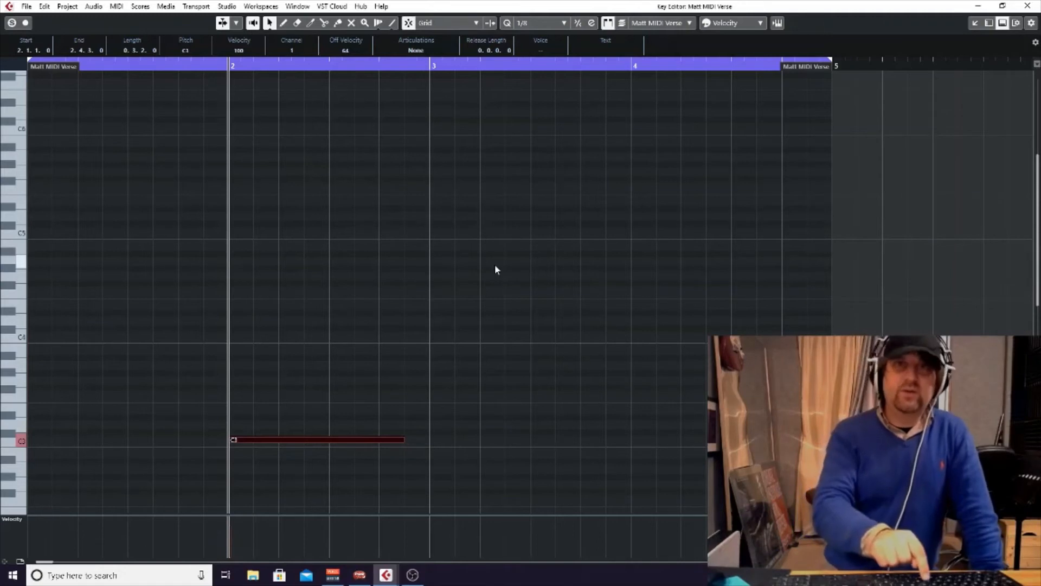
# - Toggle Snap off and on several times, leaving it on
pyautogui.press('j')
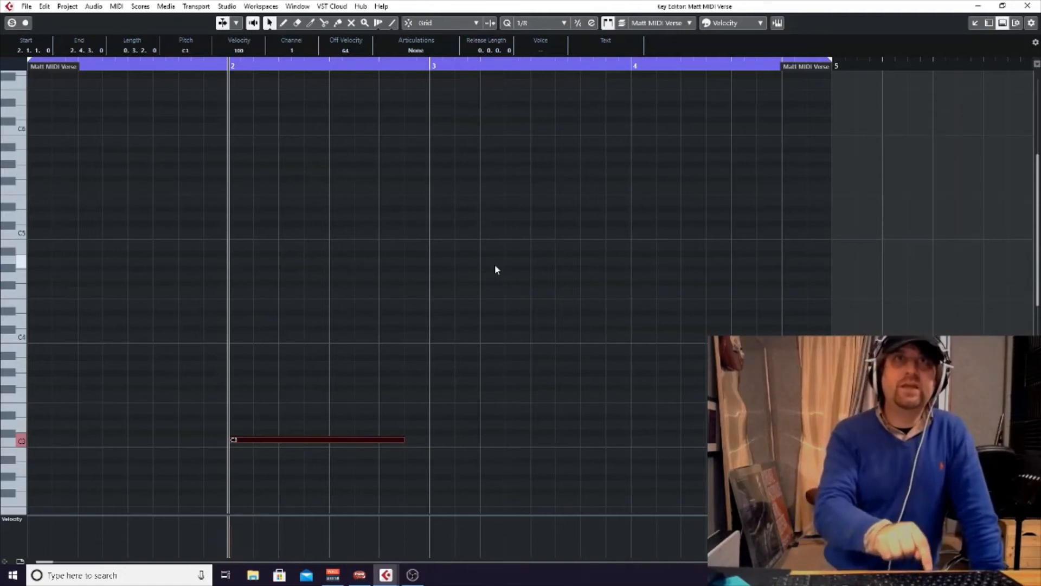
pyautogui.press('j')
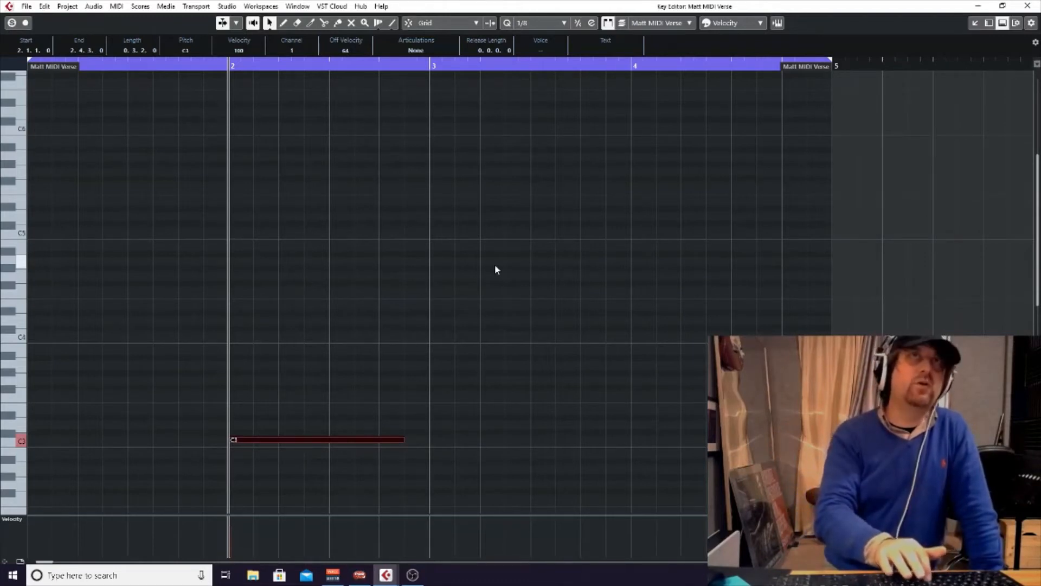
pyautogui.press('j')
pyautogui.press('j')
pyautogui.press('j')
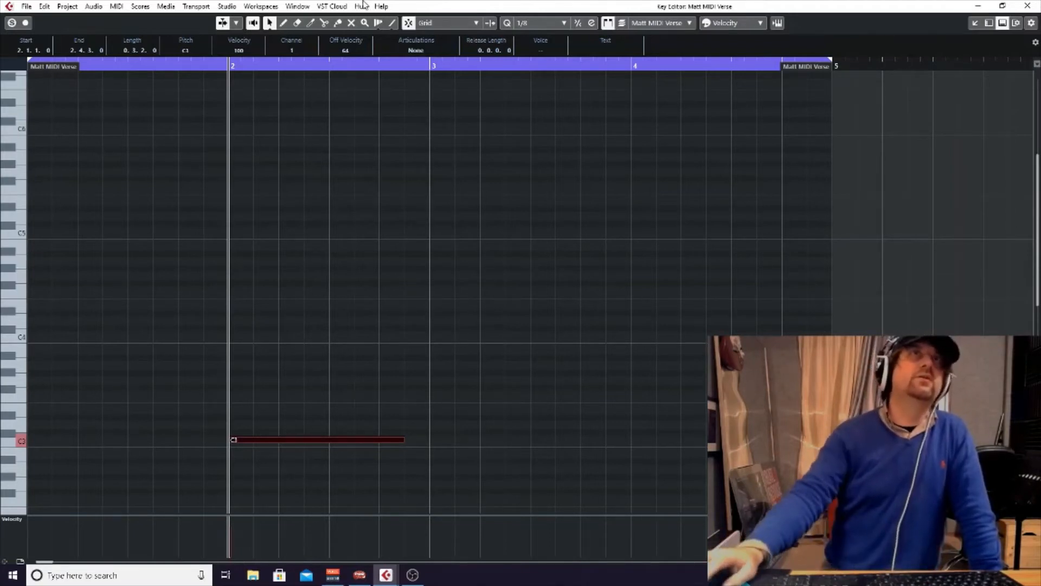
pyautogui.press('j')
pyautogui.click(408, 22)
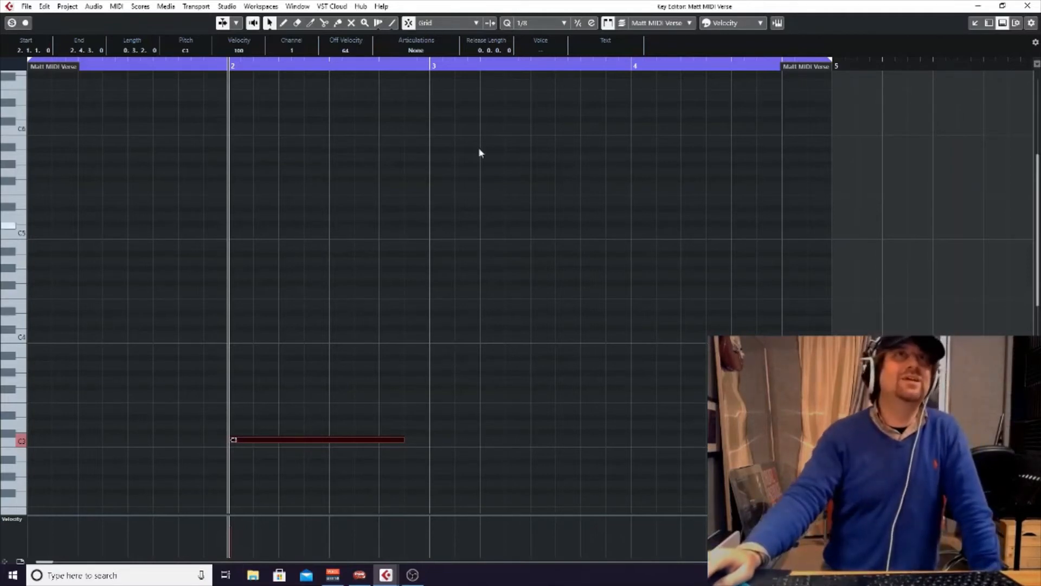
# - Examine the grid type options and how the grid lines look at closer and wider horizontal zoom levels
pyautogui.click(491, 23)
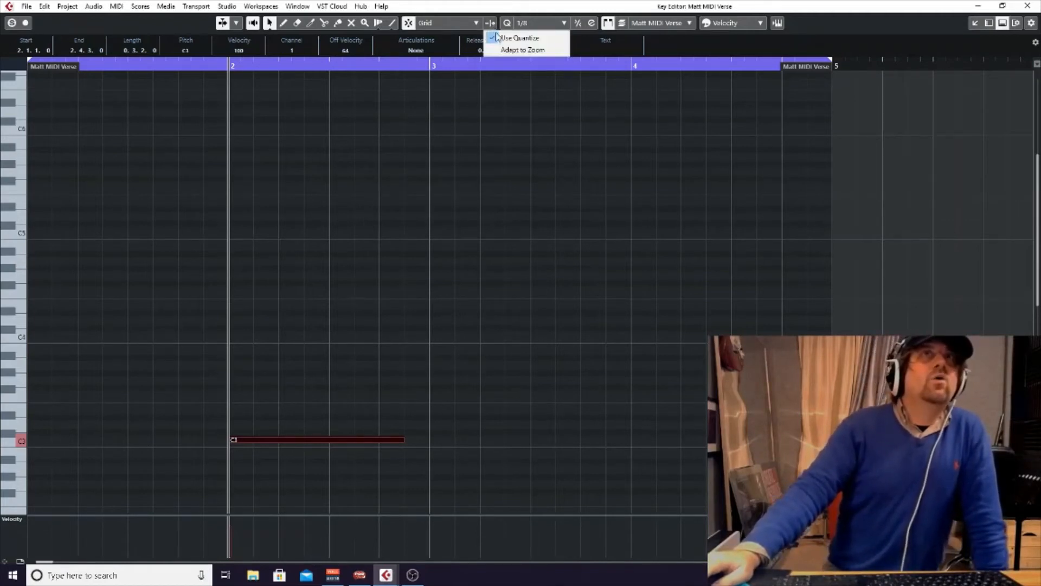
pyautogui.click(442, 109)
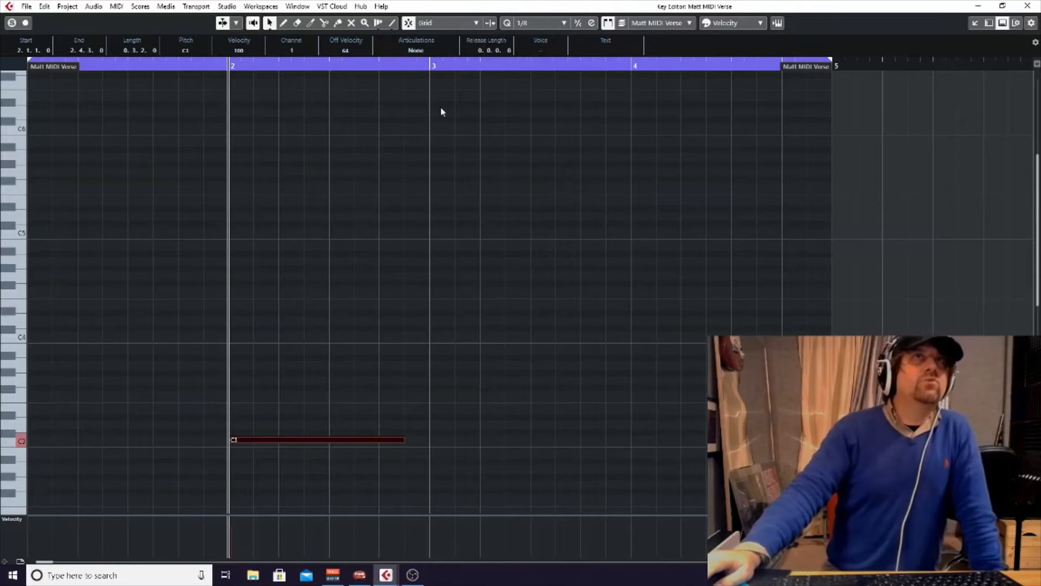
pyautogui.click(491, 25)
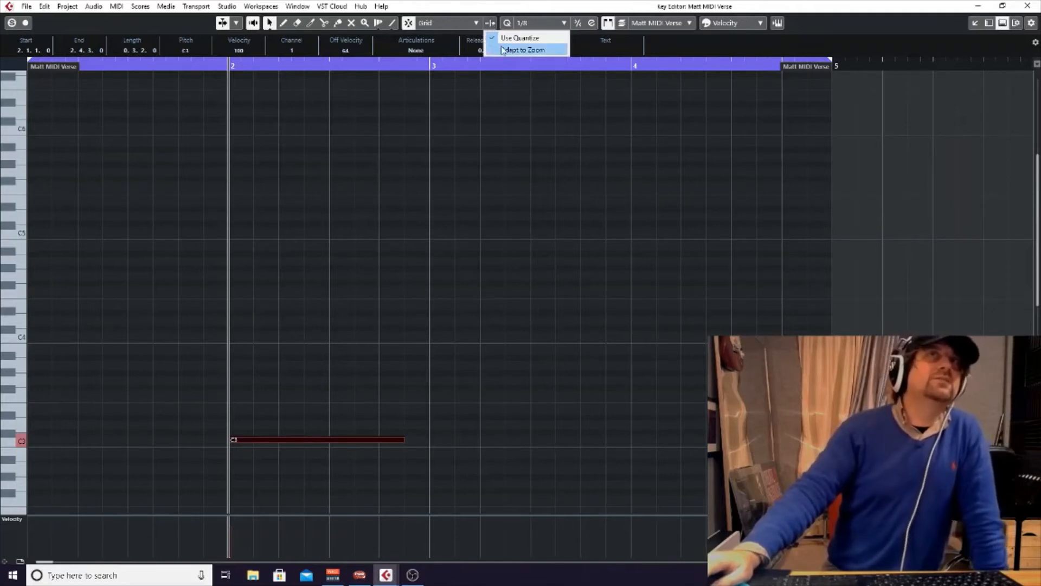
pyautogui.click(489, 10)
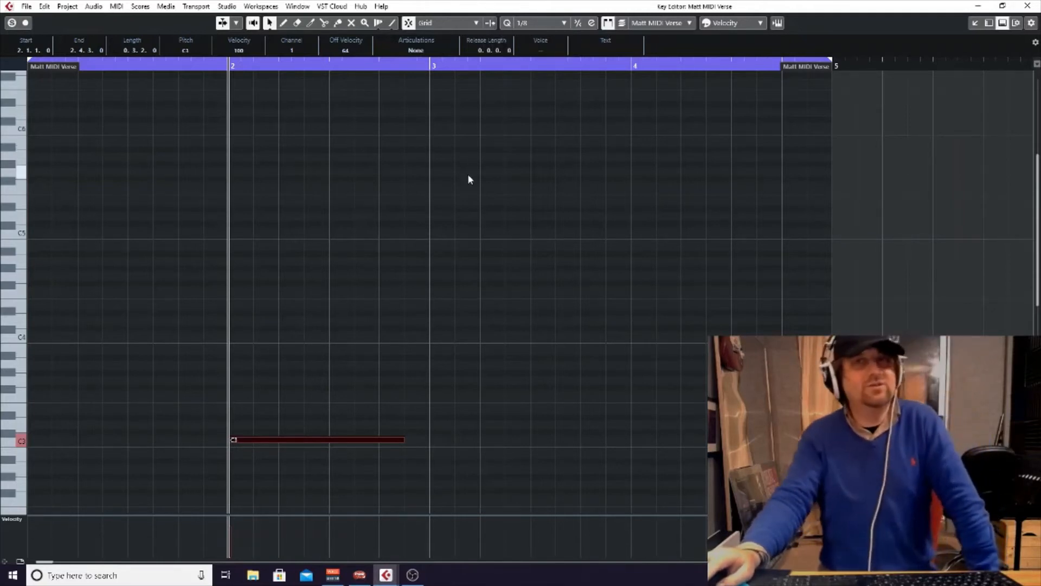
pyautogui.press('h')
pyautogui.press('h')
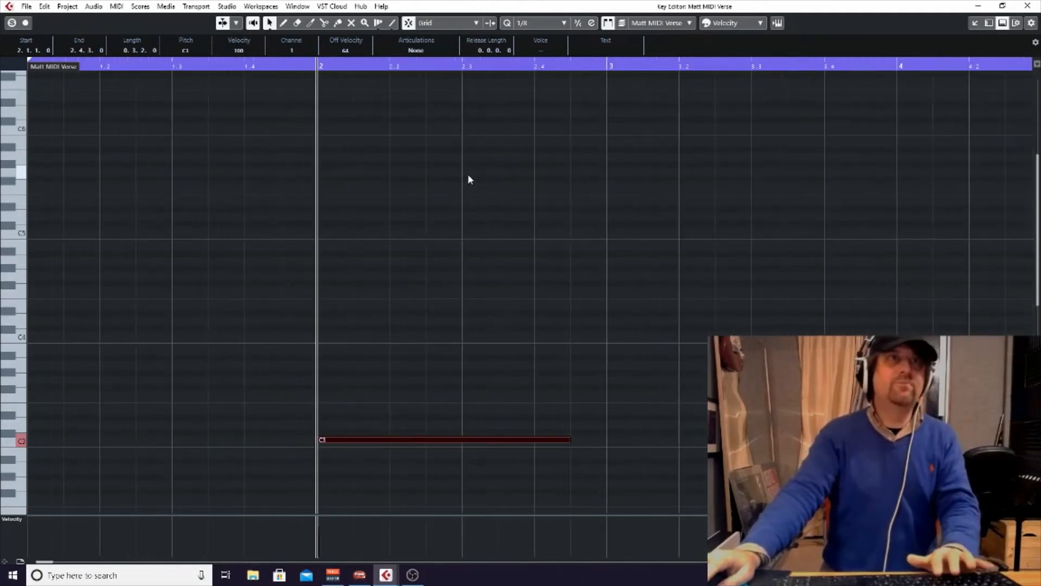
pyautogui.press('g')
pyautogui.press('g')
pyautogui.press('g')
pyautogui.press('g')
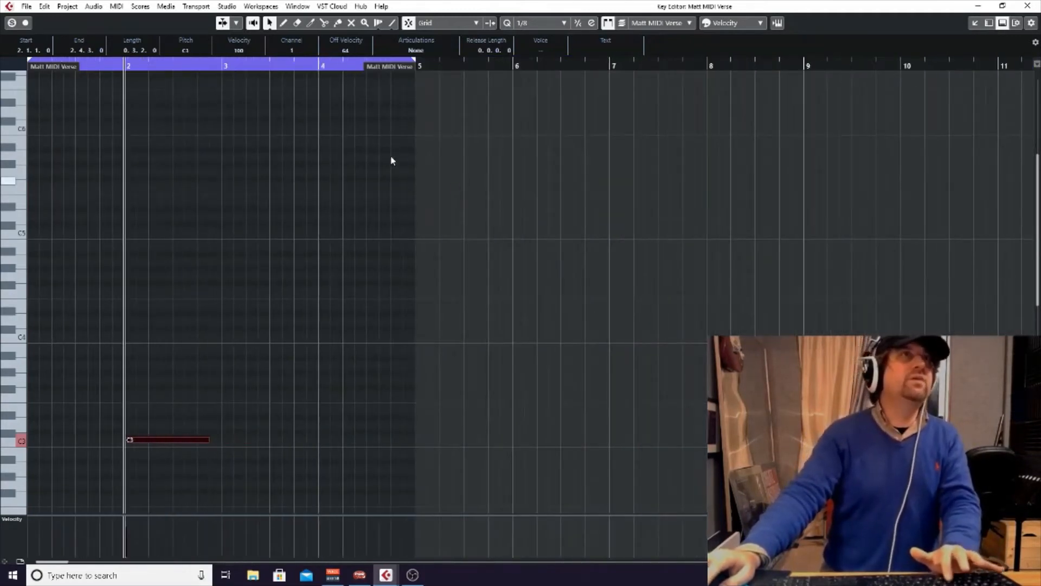
# - Set the quantize preset to 1/4 and the grid type to Adapt to Zoom
pyautogui.click(524, 22)
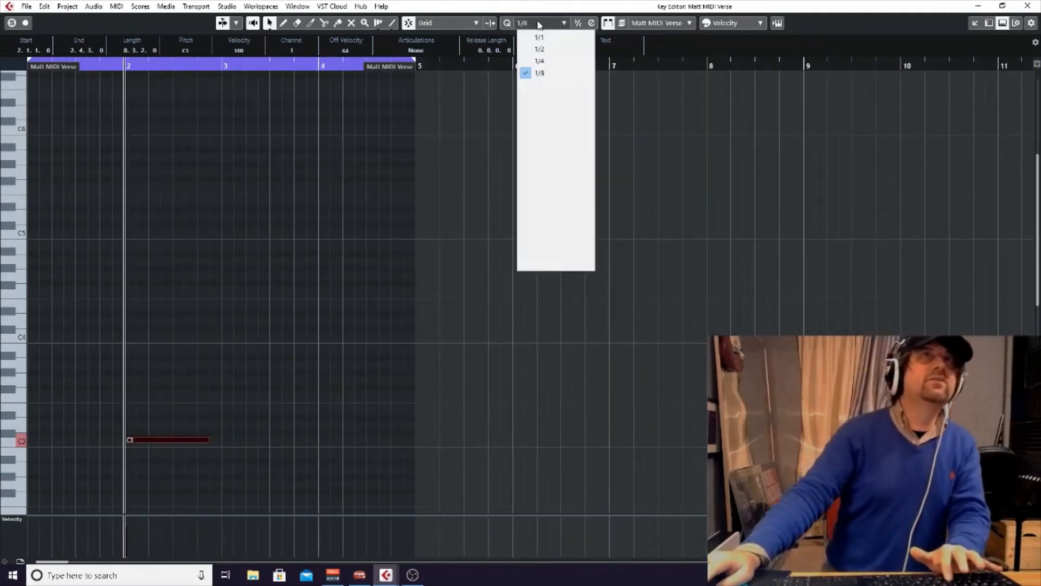
pyautogui.click(552, 61)
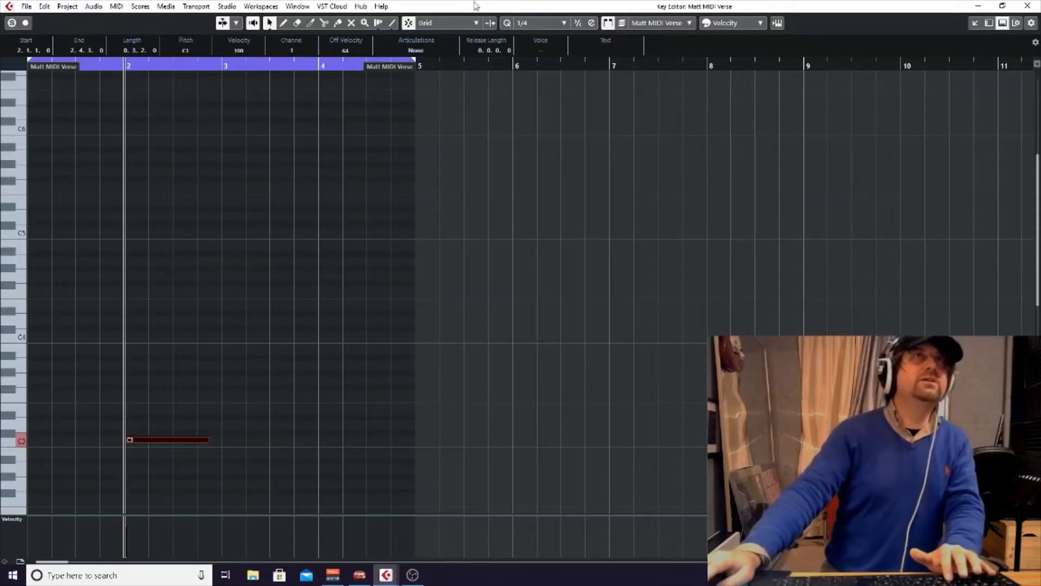
pyautogui.click(490, 23)
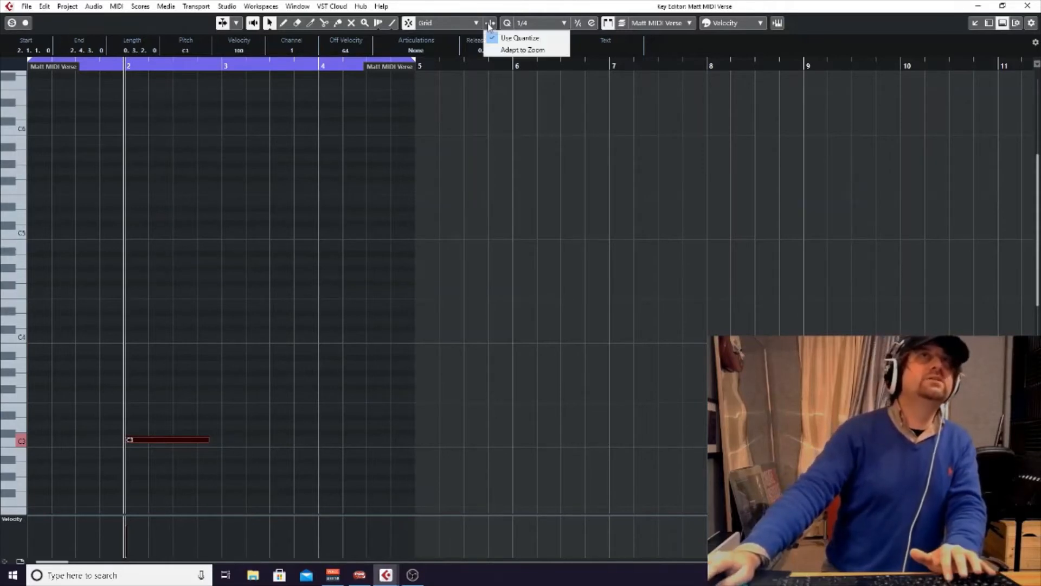
pyautogui.click(510, 49)
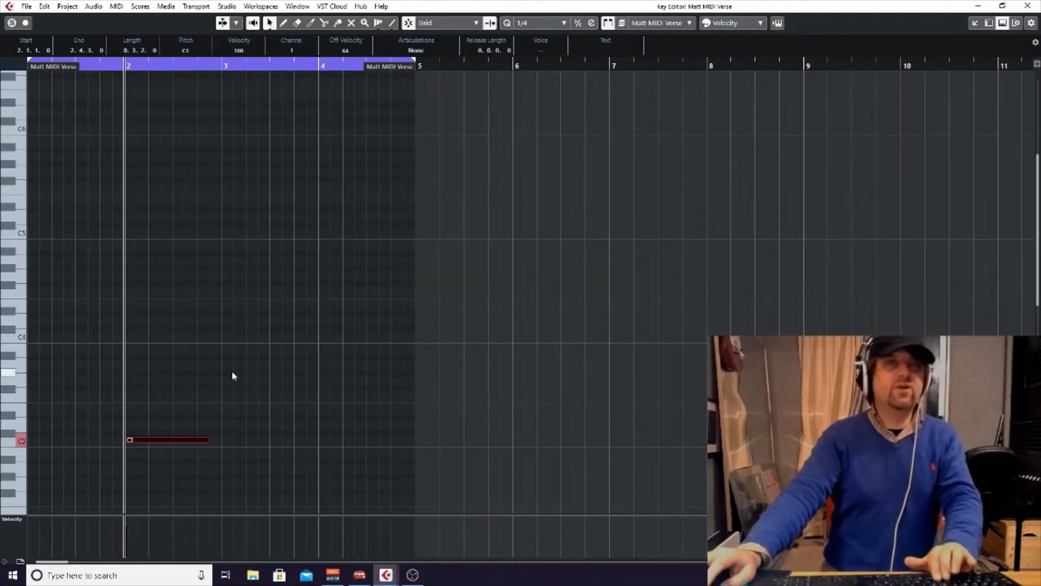
# - Trim the start of the C3 note to 2.1.1.60, then extend it back to bar 2
pyautogui.press('h')
pyautogui.press('h')
pyautogui.press('h')
pyautogui.press('h')
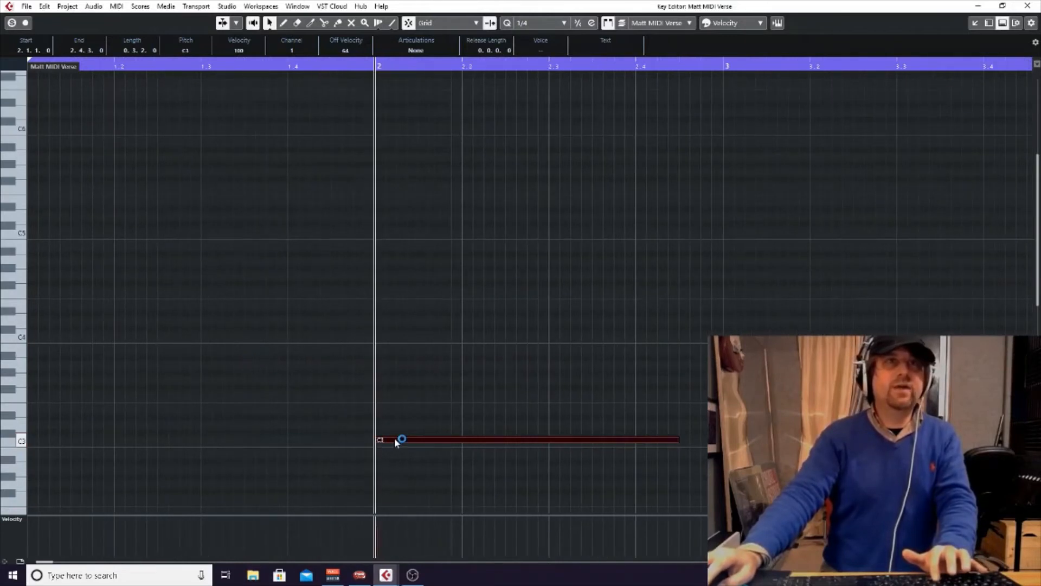
pyautogui.moveTo(397, 440); pyautogui.dragTo(403, 441)
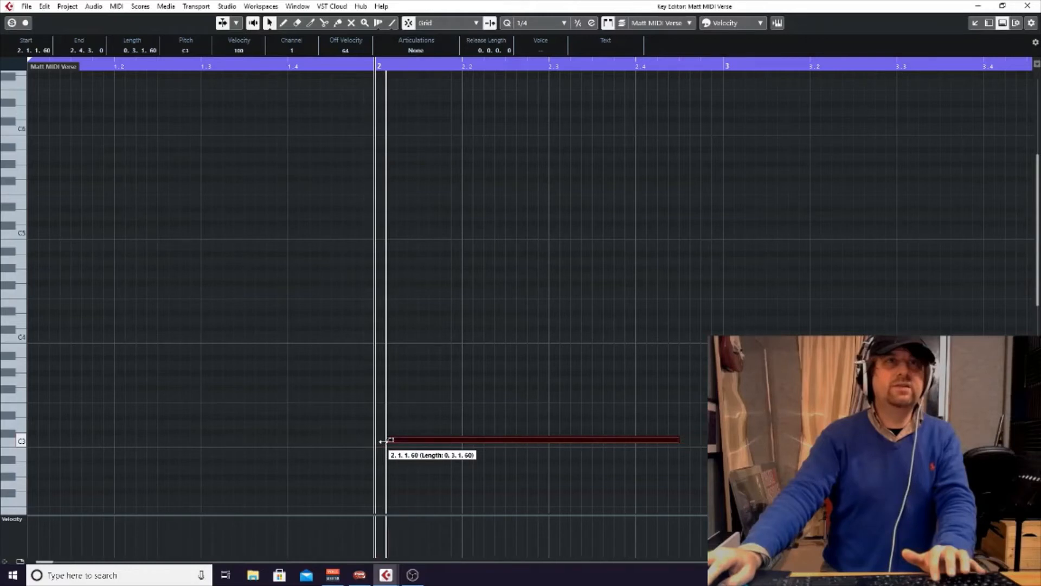
pyautogui.moveTo(381, 441); pyautogui.dragTo(379, 440)
# - Examine how the Adapt to Zoom grid lines change between closer and wider zoom levels
pyautogui.press('h')
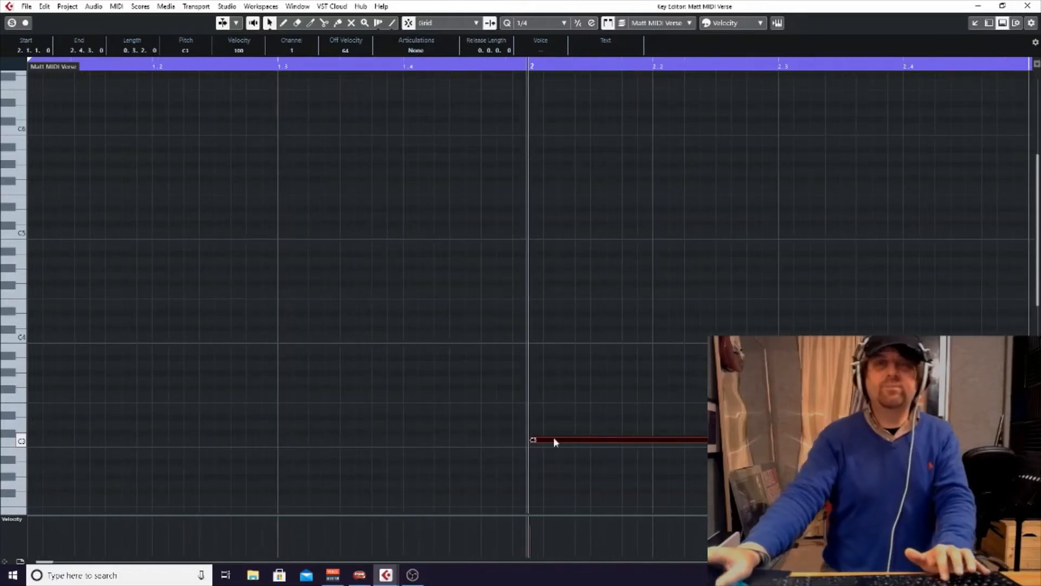
pyautogui.press('g')
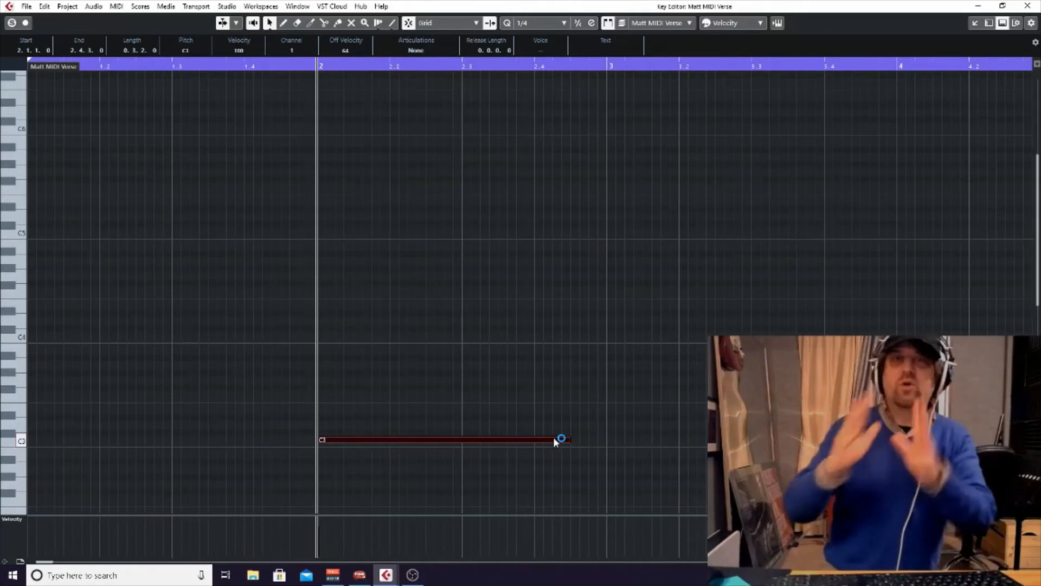
pyautogui.press('g')
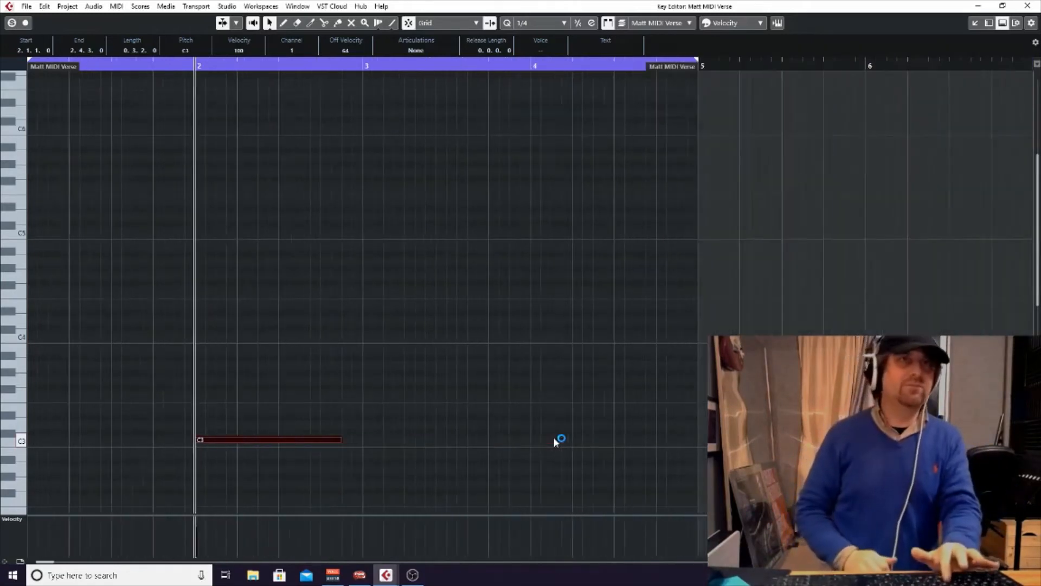
pyautogui.press('g')
pyautogui.press('g')
pyautogui.press('g')
pyautogui.press('g')
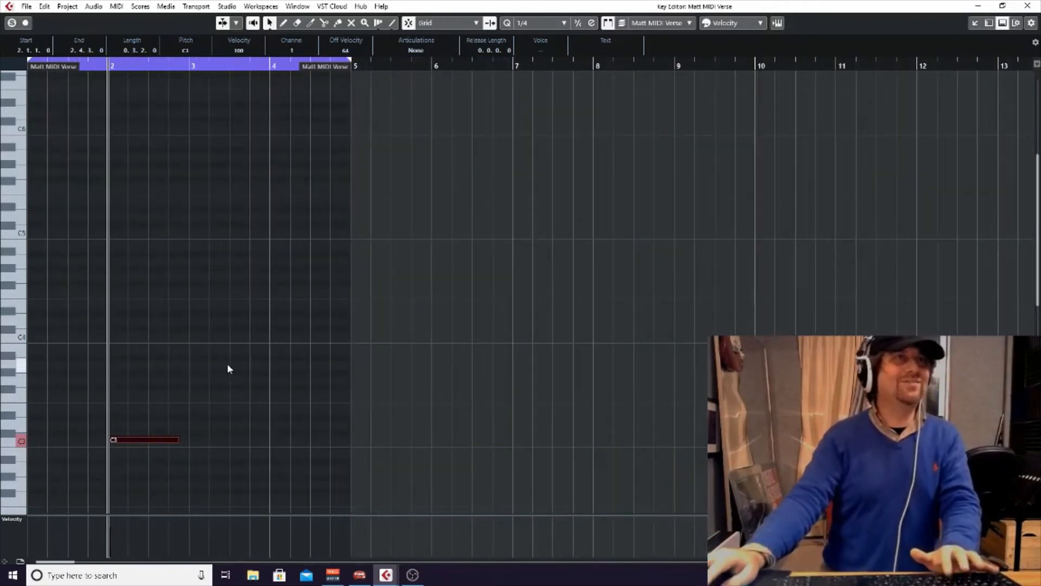
# - Test moving the C3 note against the adaptive grid at several zoom levels, leaving it at bar 2
pyautogui.moveTo(130, 439)
pyautogui.mouseDown()
pyautogui.moveTo(191, 442)
pyautogui.moveTo(131, 442)
pyautogui.mouseUp()
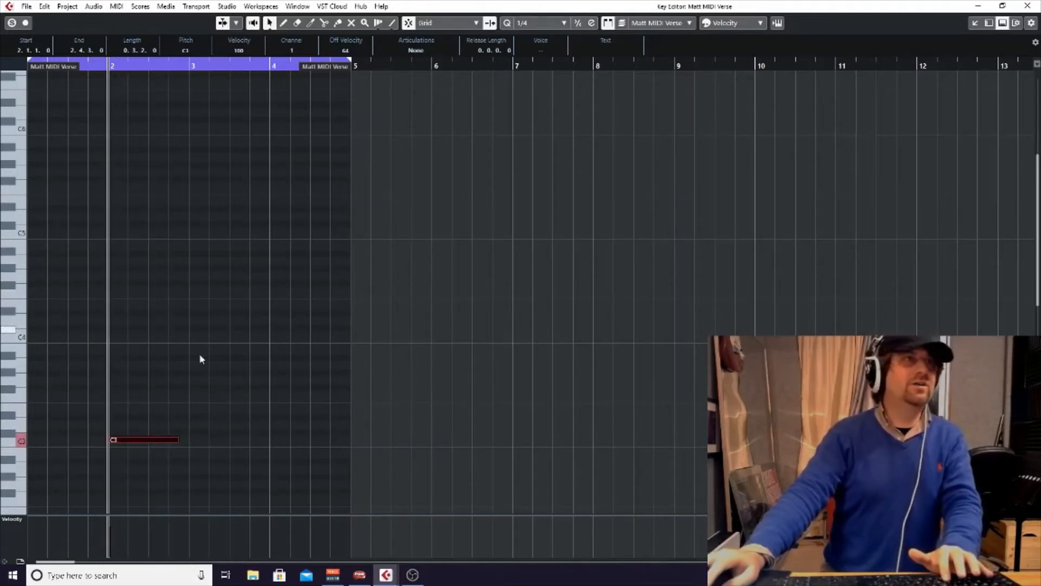
pyautogui.press('h')
pyautogui.press('h')
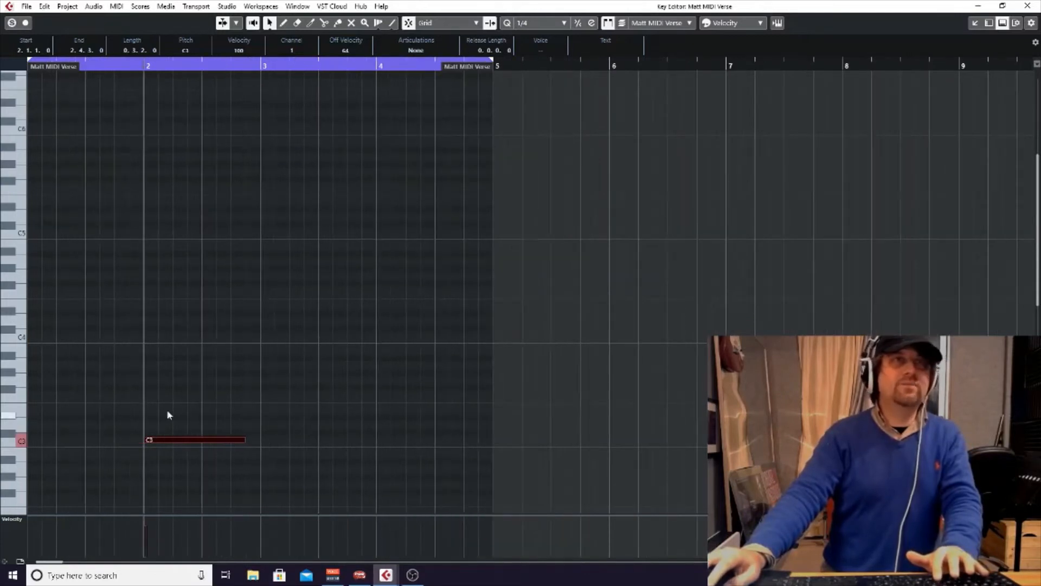
pyautogui.press('h')
pyautogui.press('g')
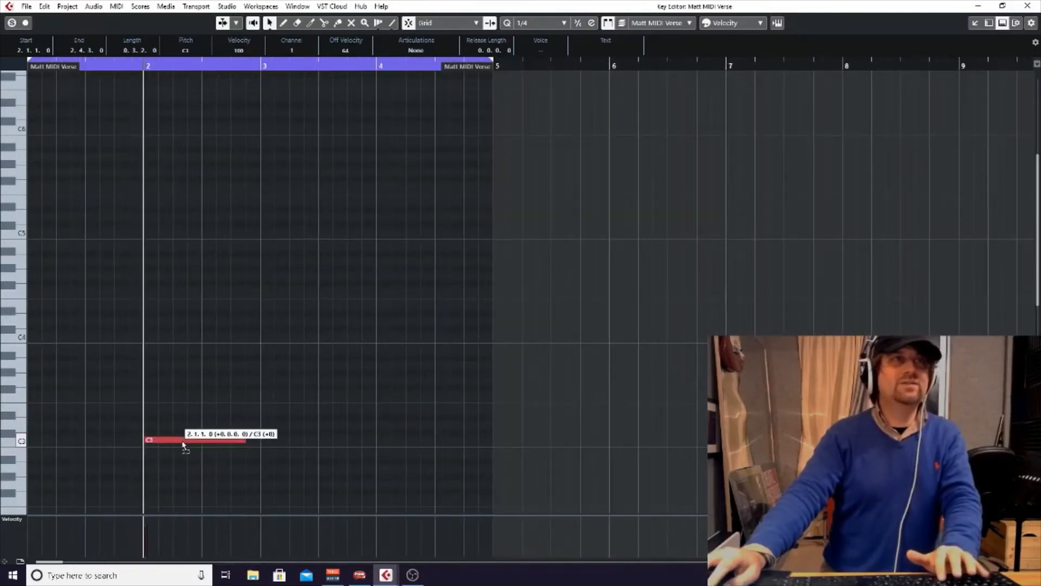
pyautogui.press('h')
pyautogui.moveTo(190, 444)
pyautogui.mouseDown()
pyautogui.moveTo(198, 445)
pyautogui.moveTo(190, 444)
pyautogui.mouseUp()
pyautogui.press('h')
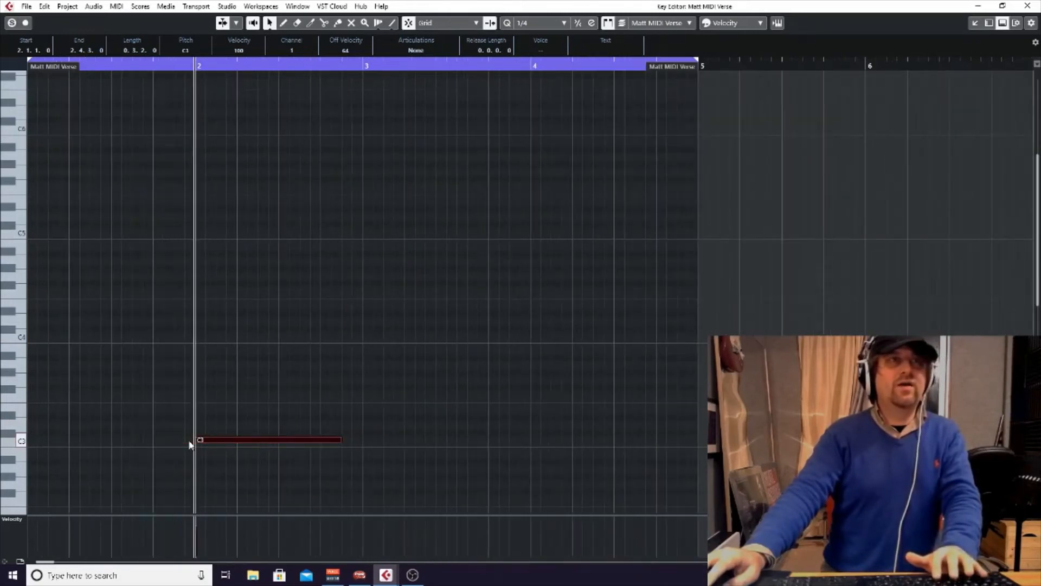
pyautogui.press('h')
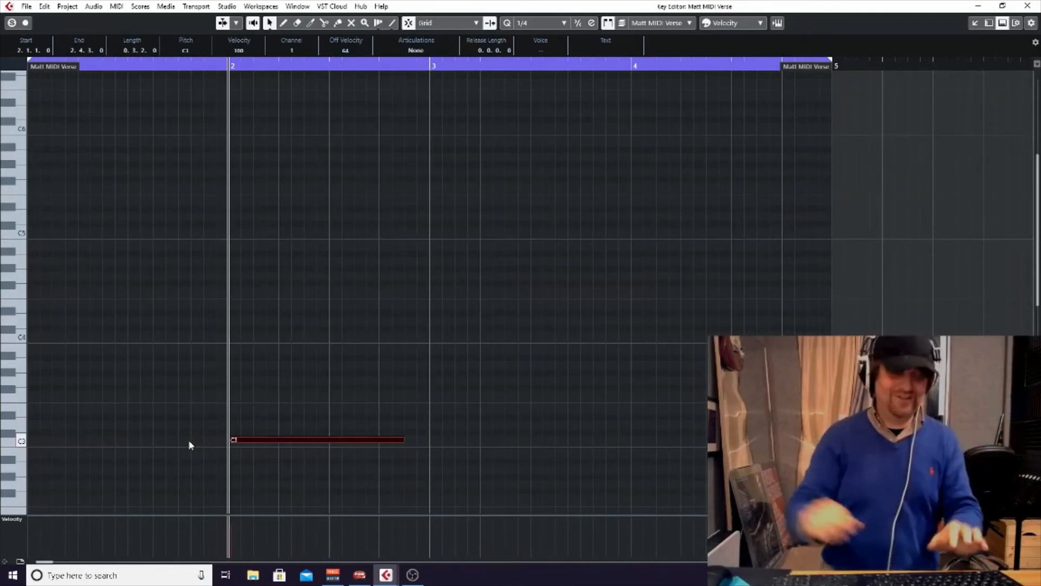
pyautogui.press('g')
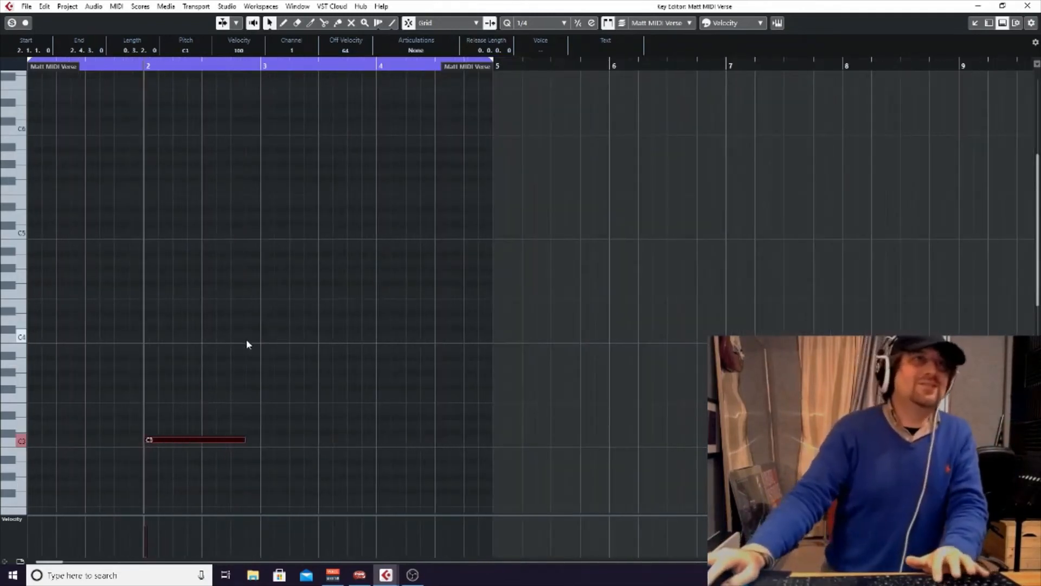
pyautogui.press('h')
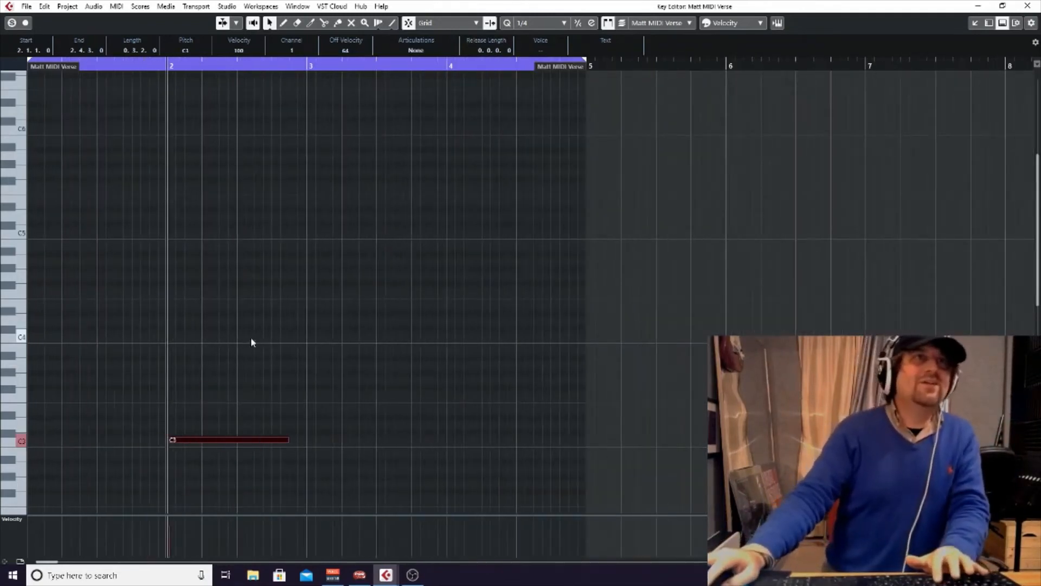
# - Set the grid type to Use Quantize and review the quantize presets, keeping 1/4
pyautogui.click(489, 24)
pyautogui.click(499, 37)
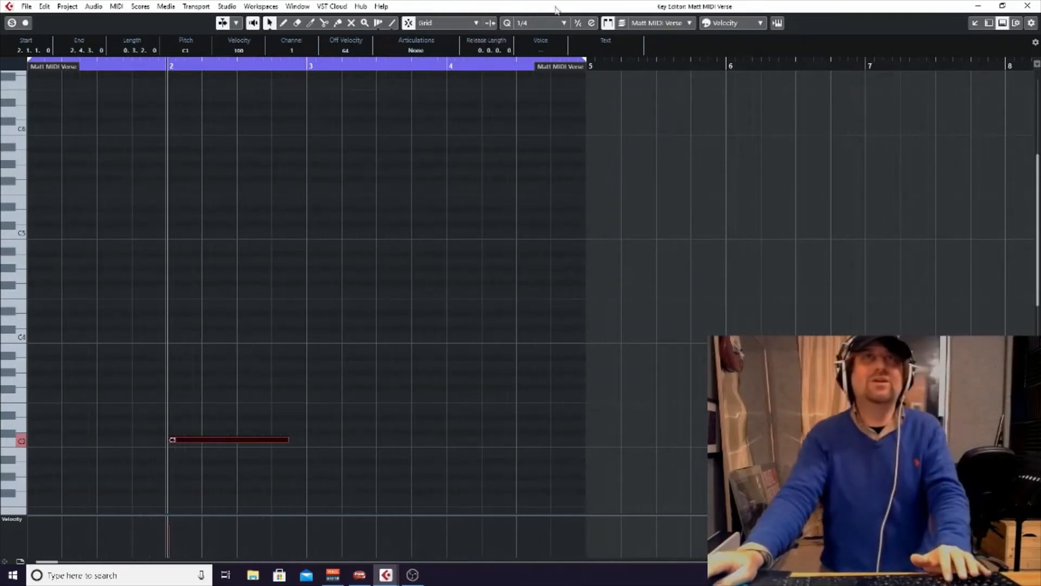
pyautogui.click(561, 23)
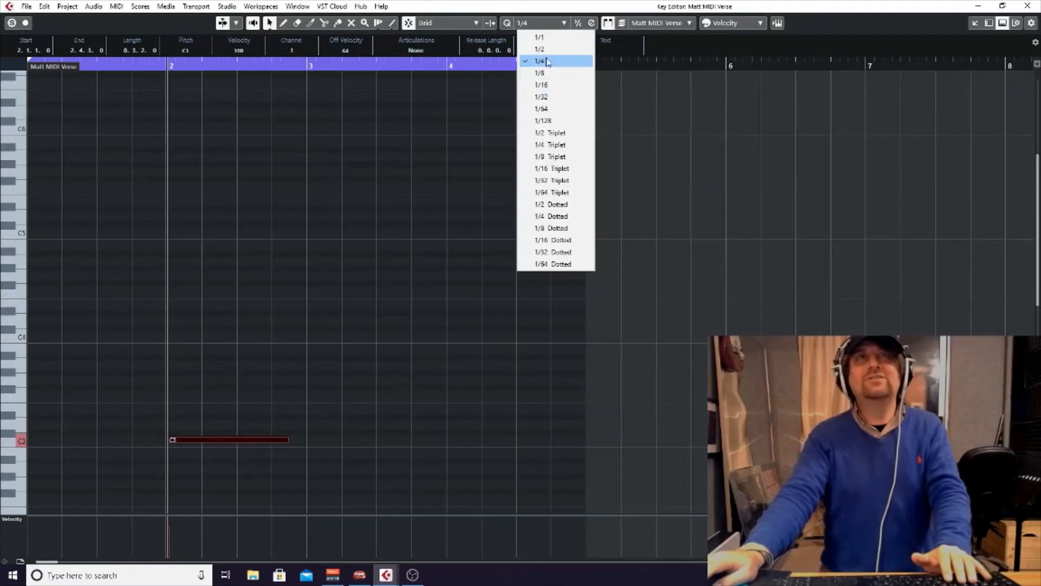
pyautogui.click(430, 264)
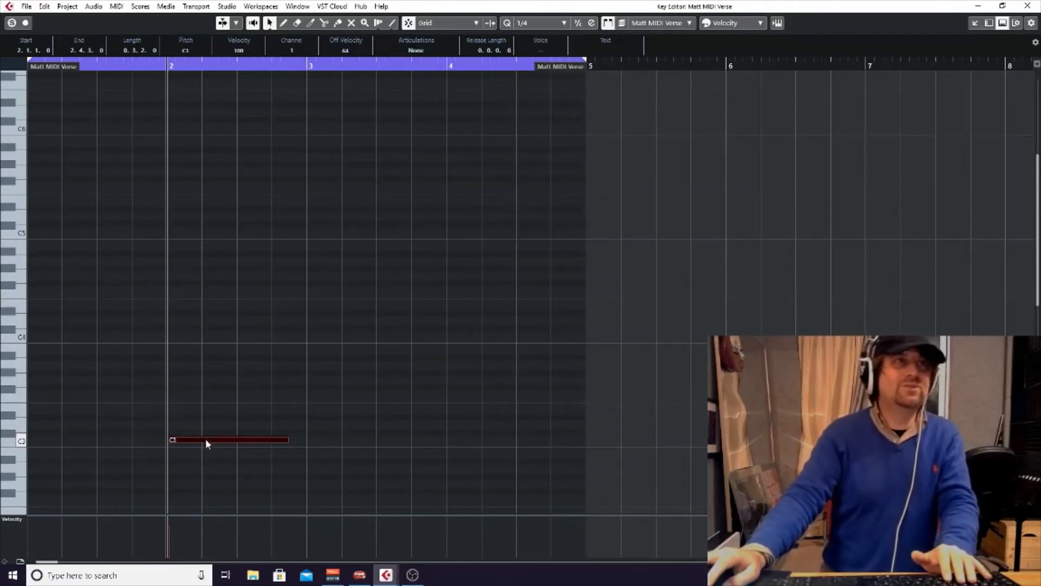
# - Switch the grid type to Adapt to Zoom and back to Use Quantize to compare the two grids
pyautogui.click(475, 25)
pyautogui.click(502, 52)
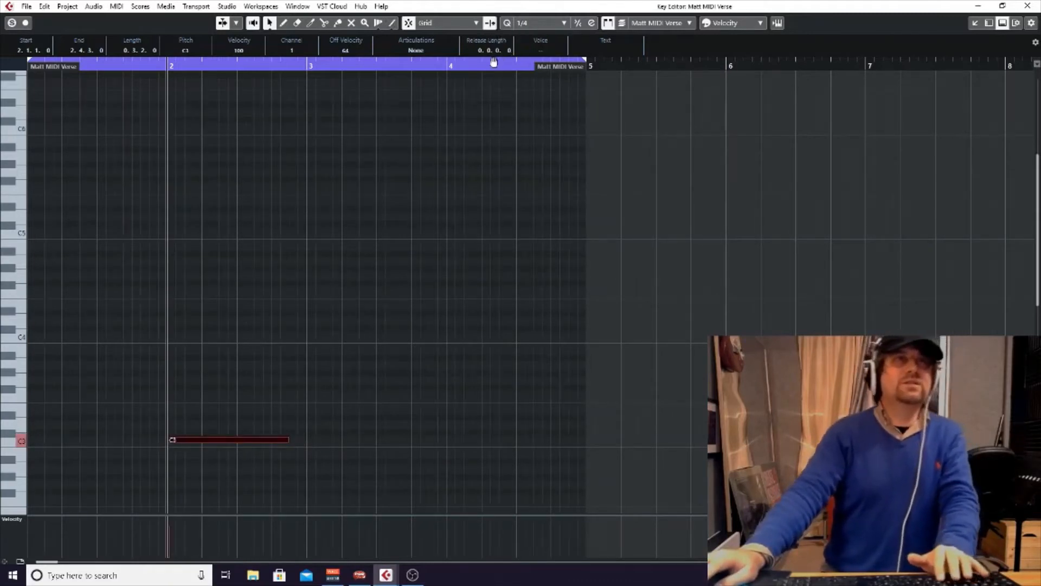
pyautogui.click(491, 23)
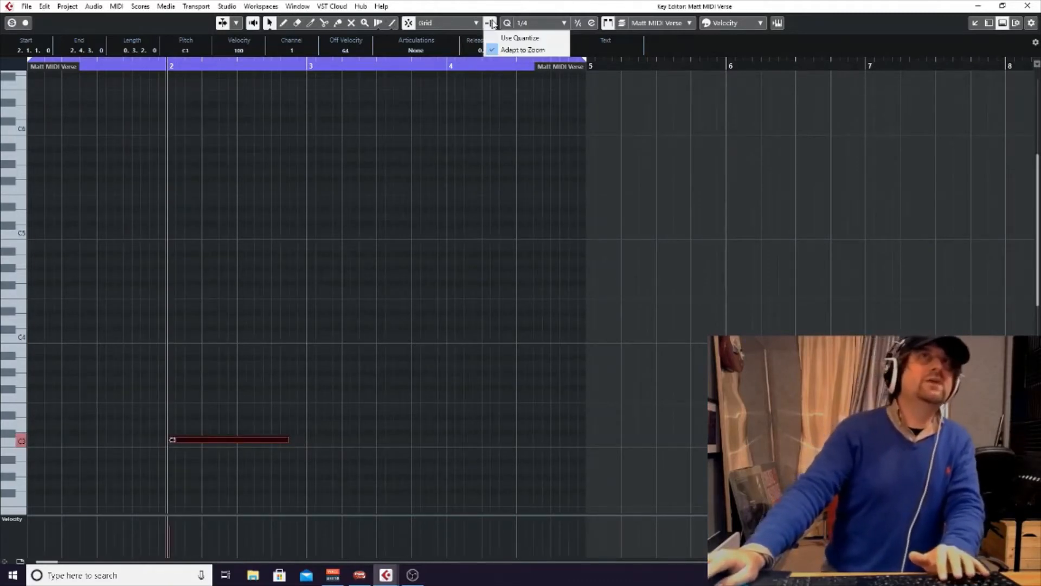
pyautogui.click(504, 38)
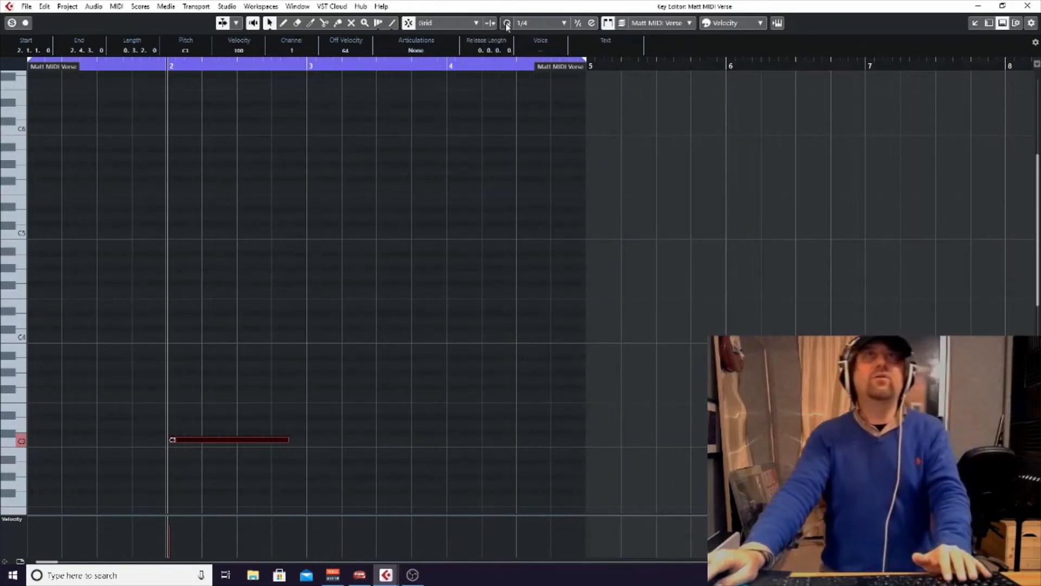
# - With Snap off, move the C3 note slightly off the grid to start at 2.1.1.43
pyautogui.press('h')
pyautogui.press('h')
pyautogui.press('h')
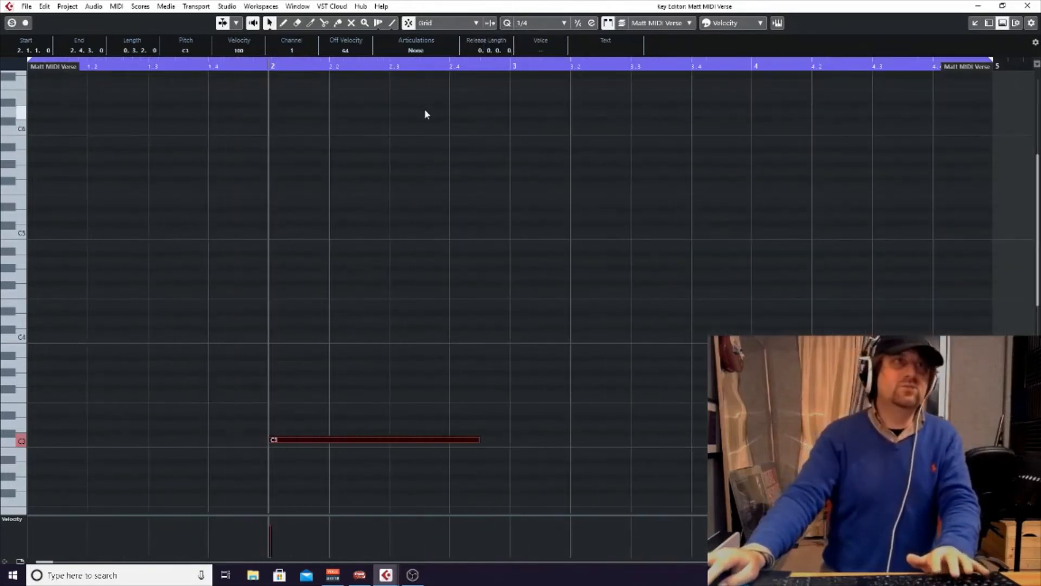
pyautogui.press('h')
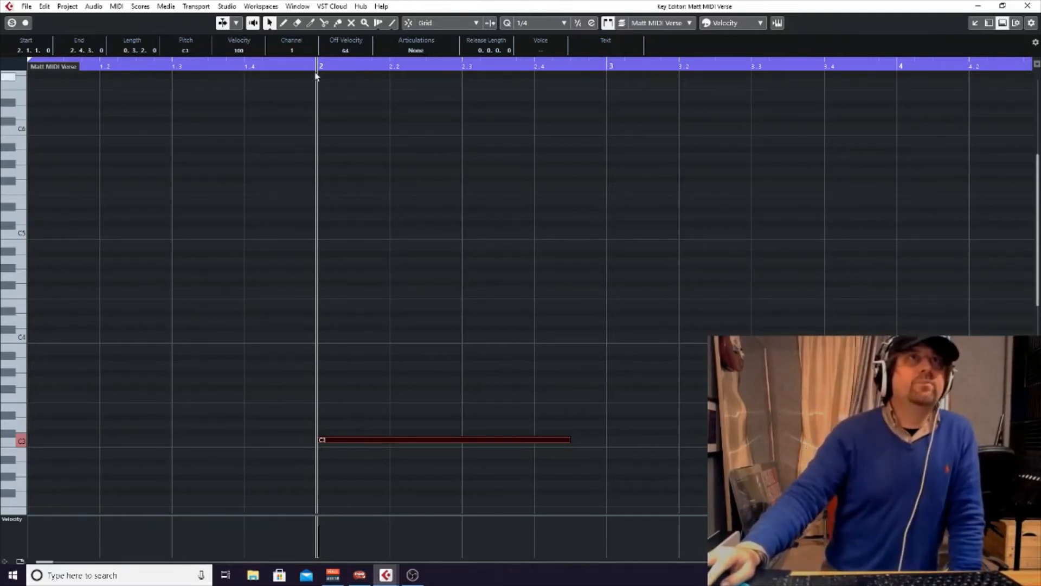
pyautogui.moveTo(344, 442); pyautogui.dragTo(350, 444)
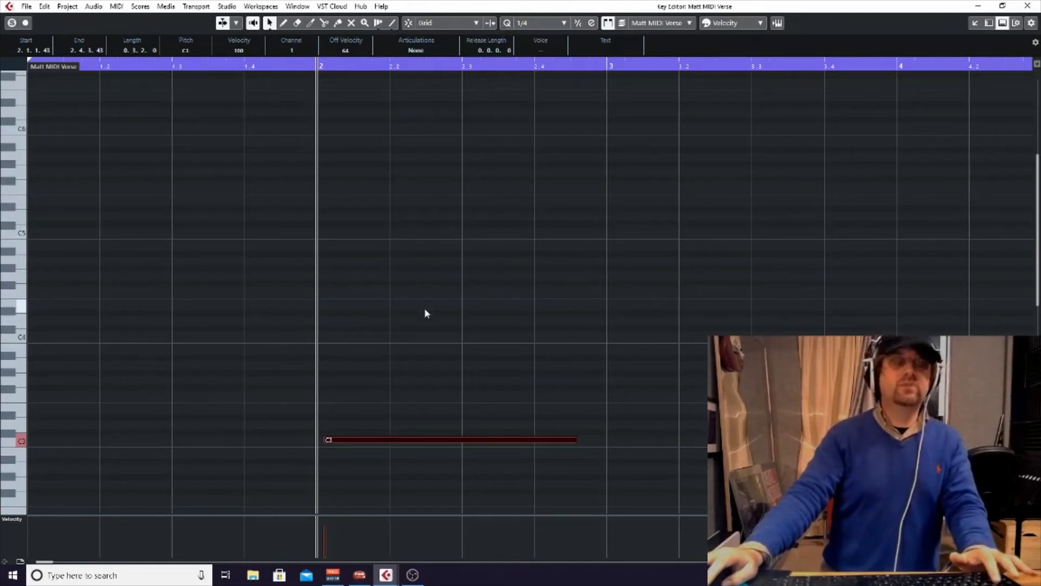
# - Quantize the off-grid C3 note with the 1/4 preset so it starts exactly at bar 2
pyautogui.press('q')
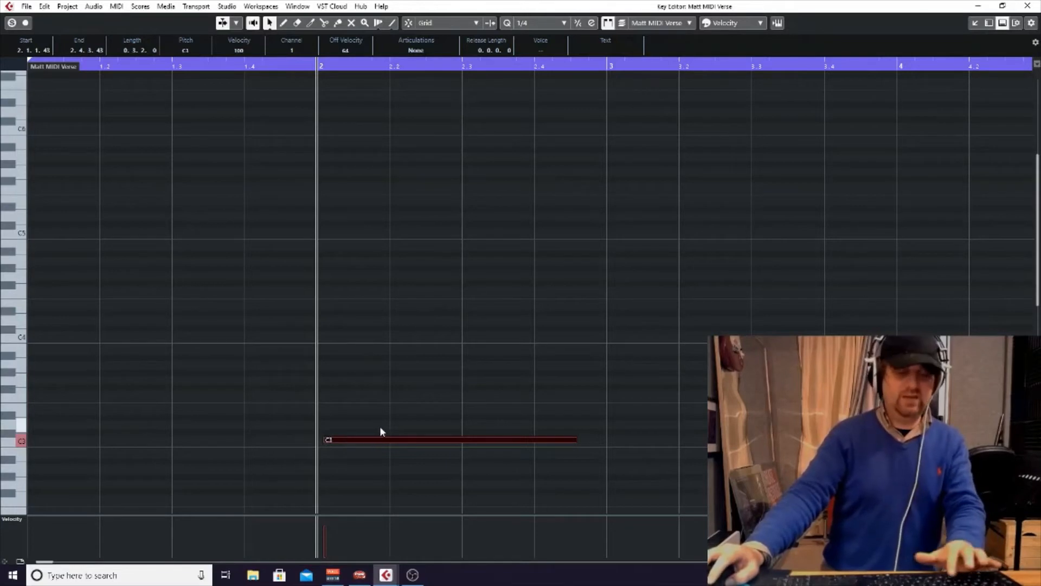
pyautogui.press('h')
pyautogui.press('h')
pyautogui.press('h')
pyautogui.press('h')
pyautogui.press('h')
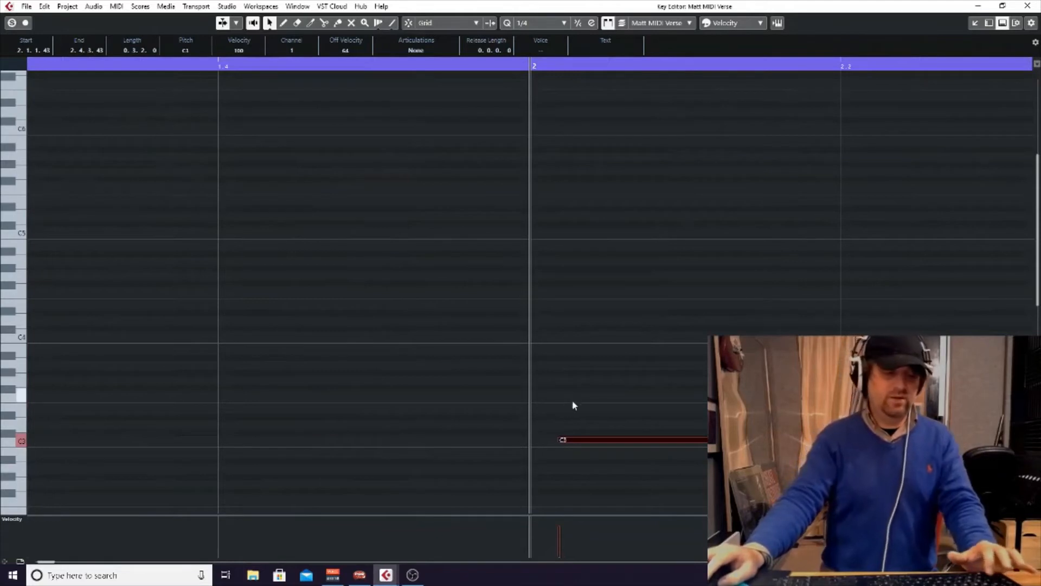
pyautogui.press('q')
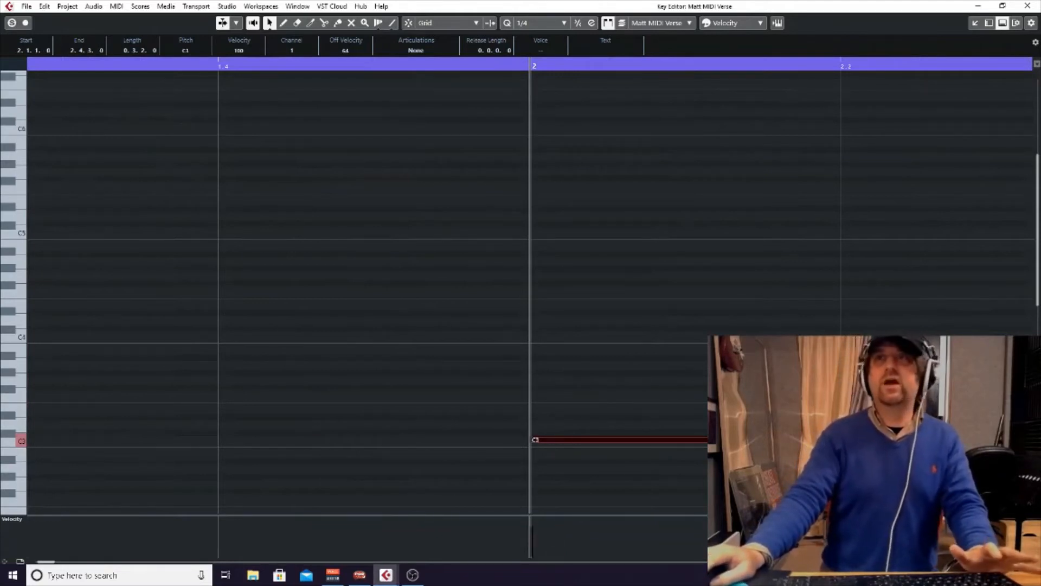
# - Draw short A3, F4 and C#5 notes above the C3 note, each starting slightly after bar 2
pyautogui.press('g')
pyautogui.press('g')
pyautogui.press('g')
pyautogui.press('g')
pyautogui.press('g')
pyautogui.press('g')
pyautogui.press('g')
pyautogui.press('g')
pyautogui.press('g')
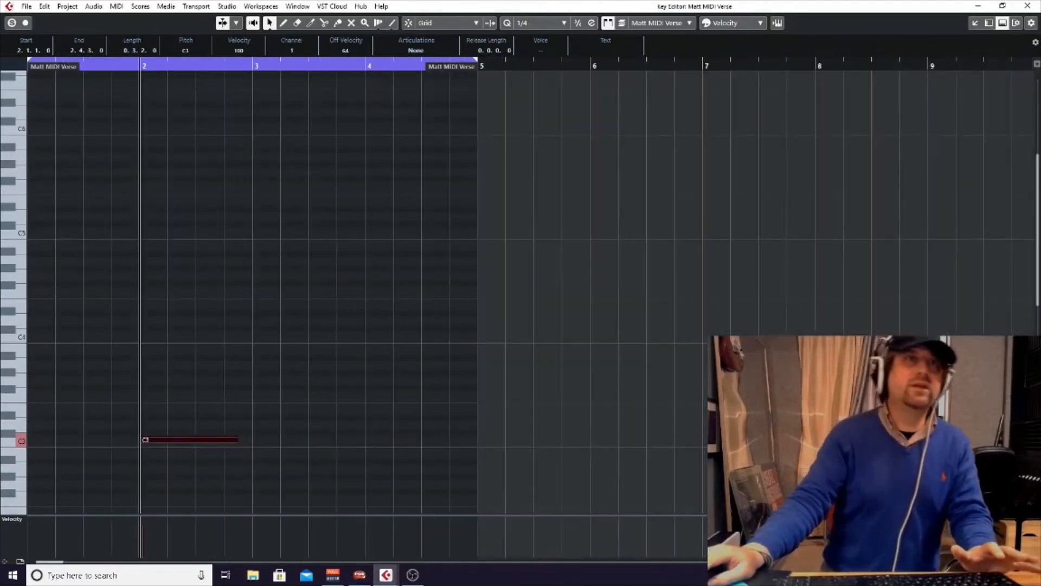
pyautogui.press('h')
pyautogui.press('h')
pyautogui.press('h')
pyautogui.press('h')
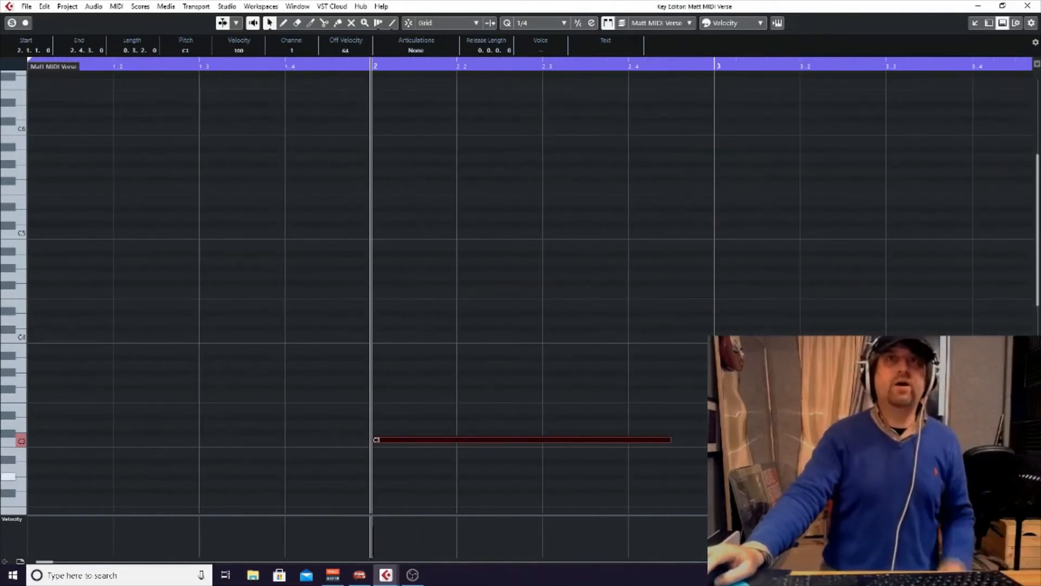
pyautogui.click(460, 493)
pyautogui.rightClick(458, 318)
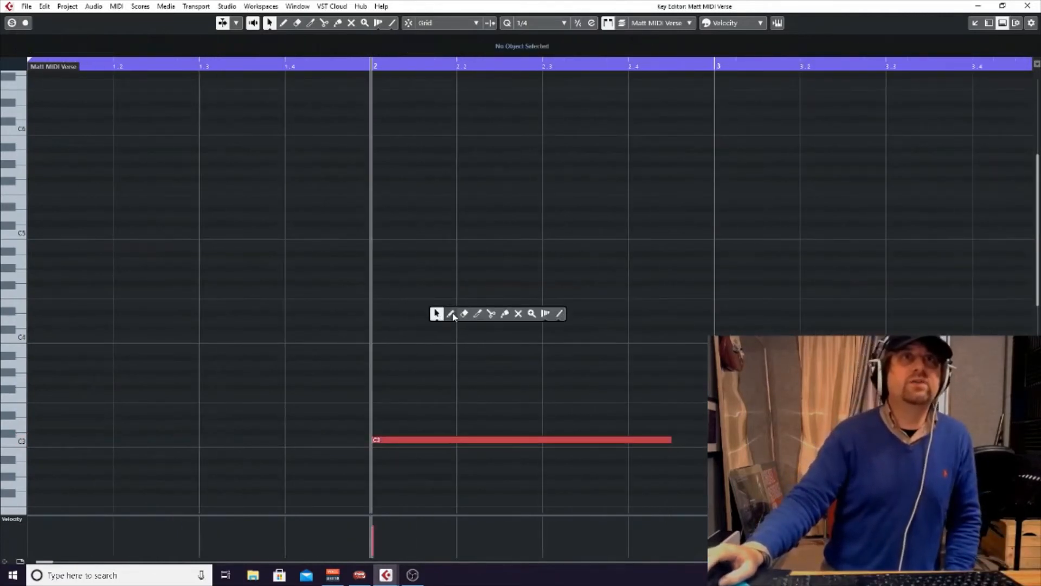
pyautogui.click(453, 315)
pyautogui.moveTo(385, 365); pyautogui.dragTo(506, 363)
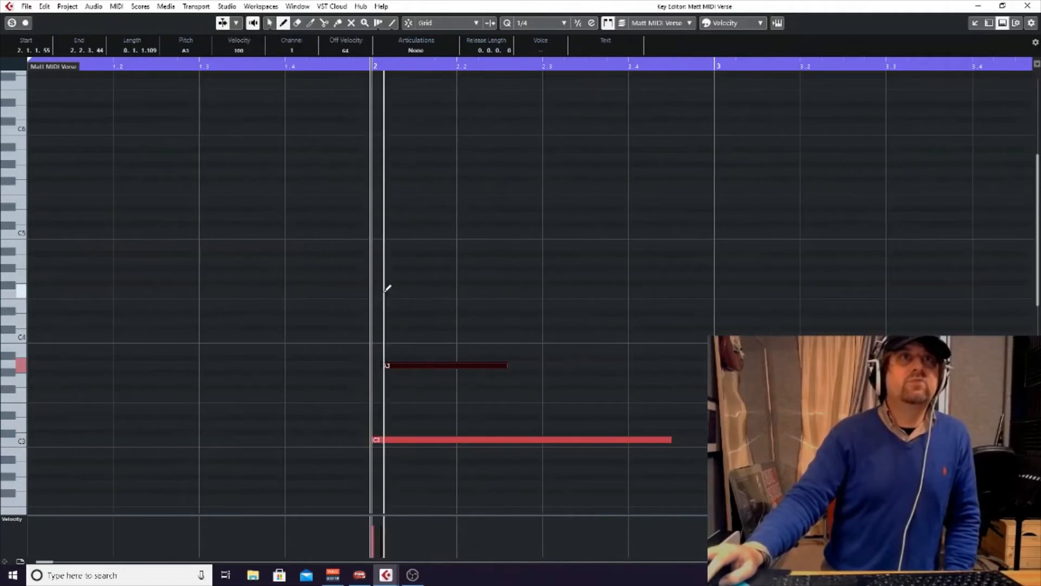
pyautogui.moveTo(385, 291); pyautogui.dragTo(456, 291)
pyautogui.moveTo(383, 224); pyautogui.dragTo(439, 224)
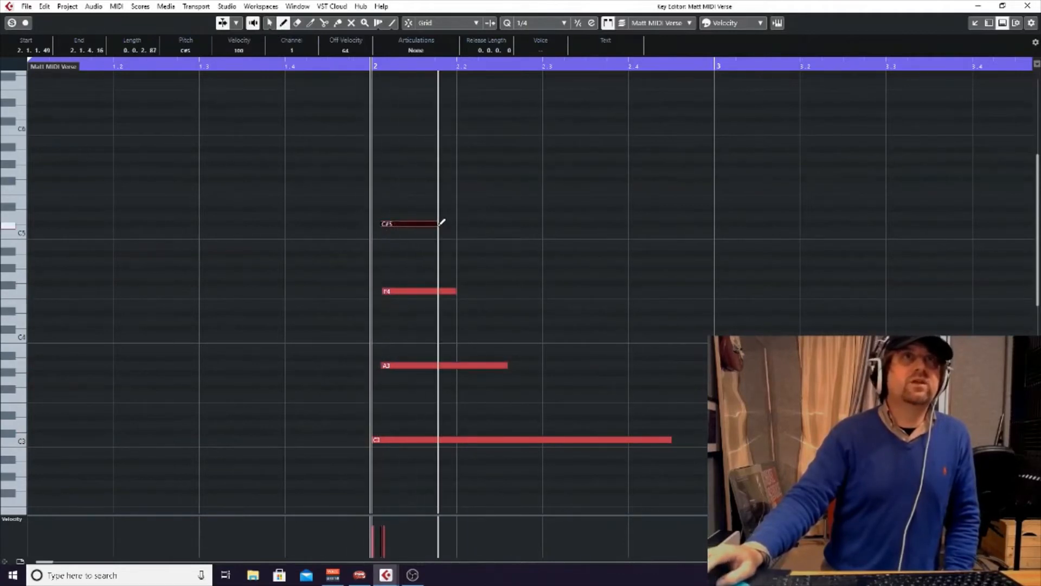
# - Select the A3, F4 and C#5 notes and lengthen them slightly together, ending C#5 at 2.1.4.62
pyautogui.press('1')
pyautogui.moveTo(320, 157)
pyautogui.mouseDown()
pyautogui.moveTo(494, 310)
pyautogui.moveTo(565, 411)
pyautogui.mouseUp()
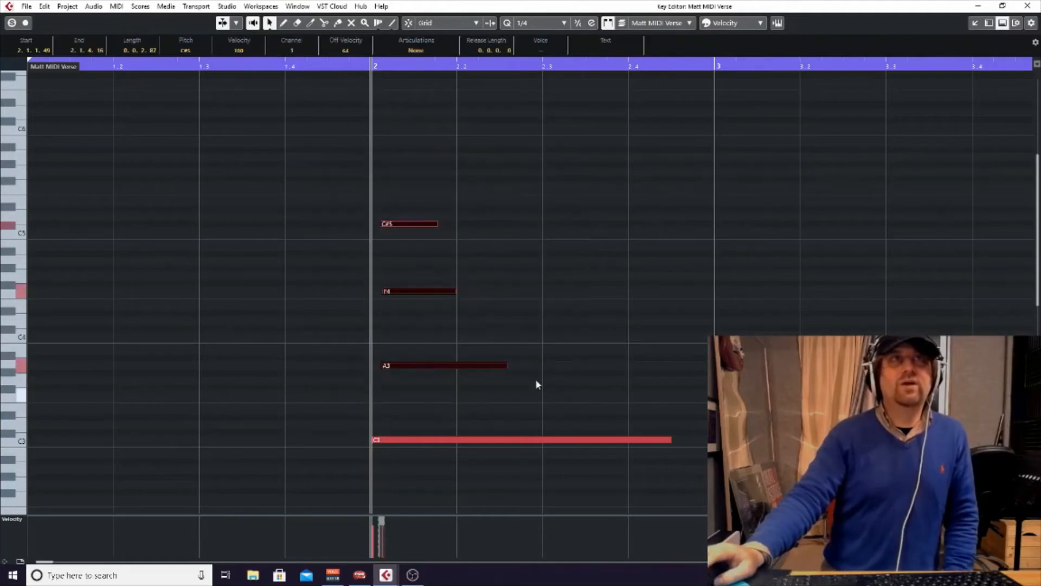
pyautogui.click(327, 144)
pyautogui.moveTo(385, 194); pyautogui.dragTo(515, 364)
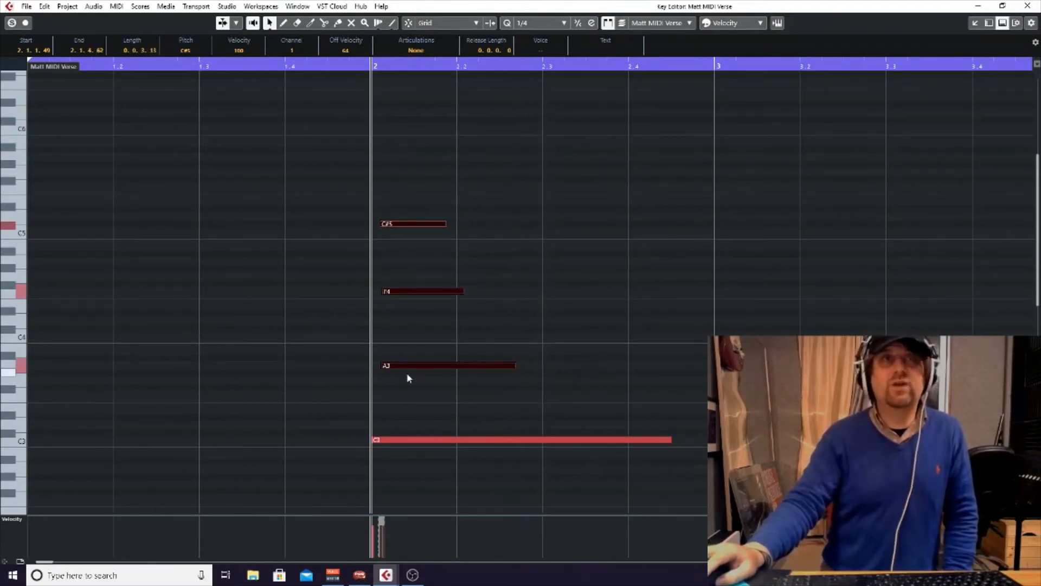
# - Quantize the A3, F4 and C#5 notes to the start of bar 2 with the 1/4 preset, and delete them
pyautogui.moveTo(330, 123); pyautogui.dragTo(503, 383)
pyautogui.press('q')
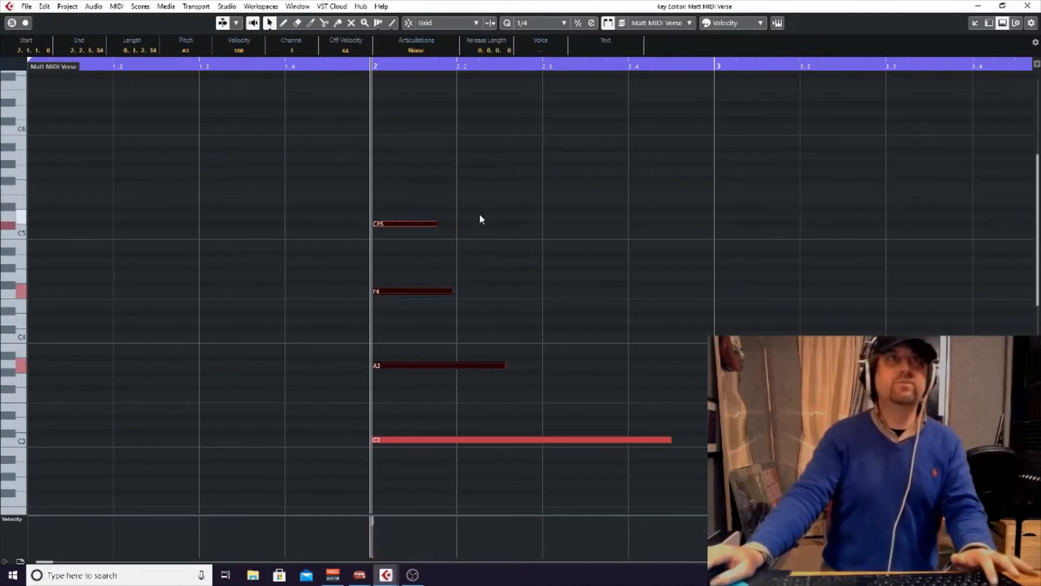
pyautogui.moveTo(385, 168); pyautogui.dragTo(486, 399)
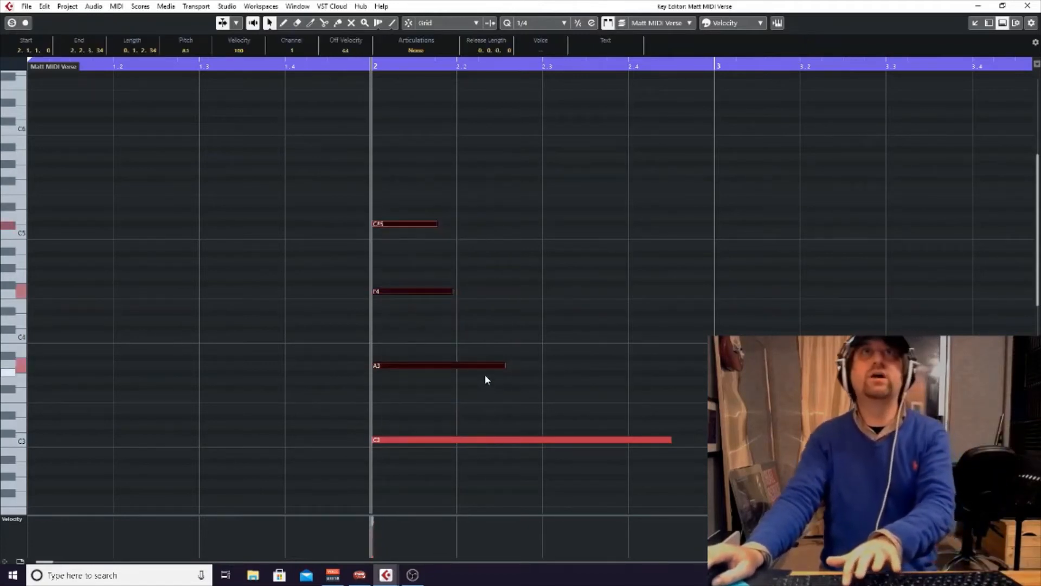
pyautogui.press('Delete')
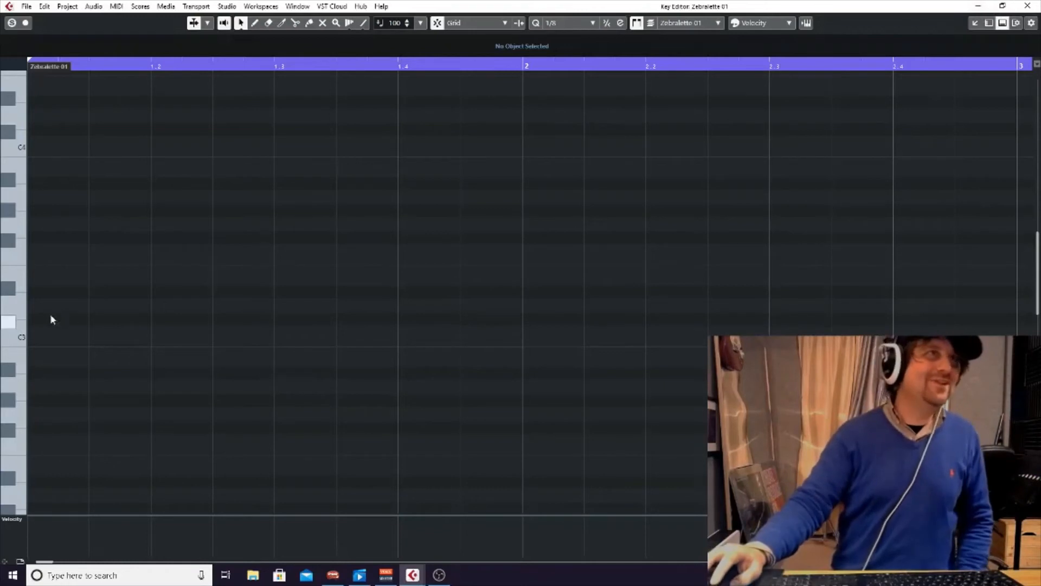
# - Draw eighth-note C3, E3 and G3 notes at the start of bar 1 in the Zebralette 01 part
pyautogui.rightClick(68, 317)
pyautogui.click(85, 314)
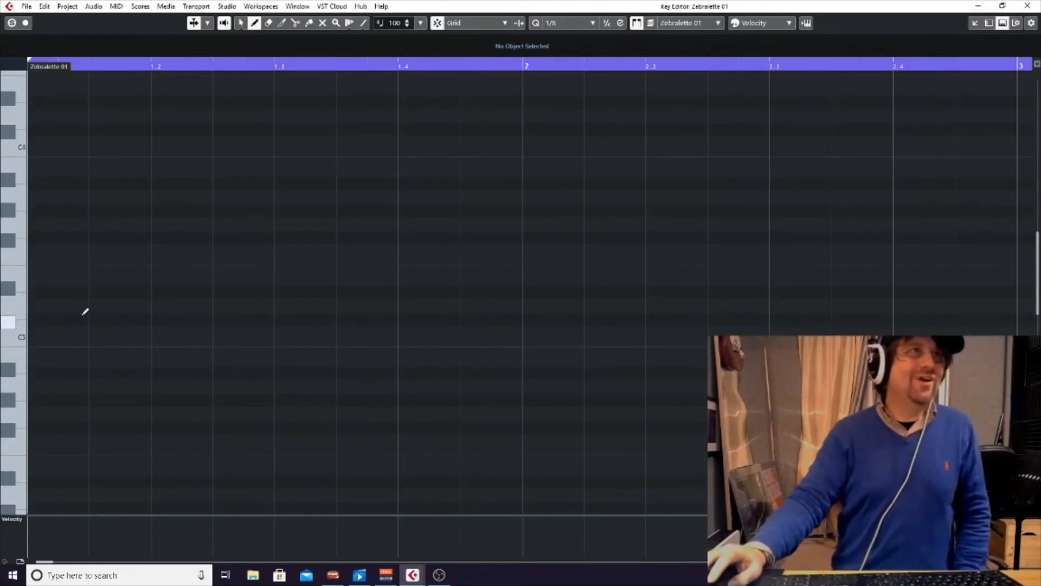
pyautogui.click(37, 336)
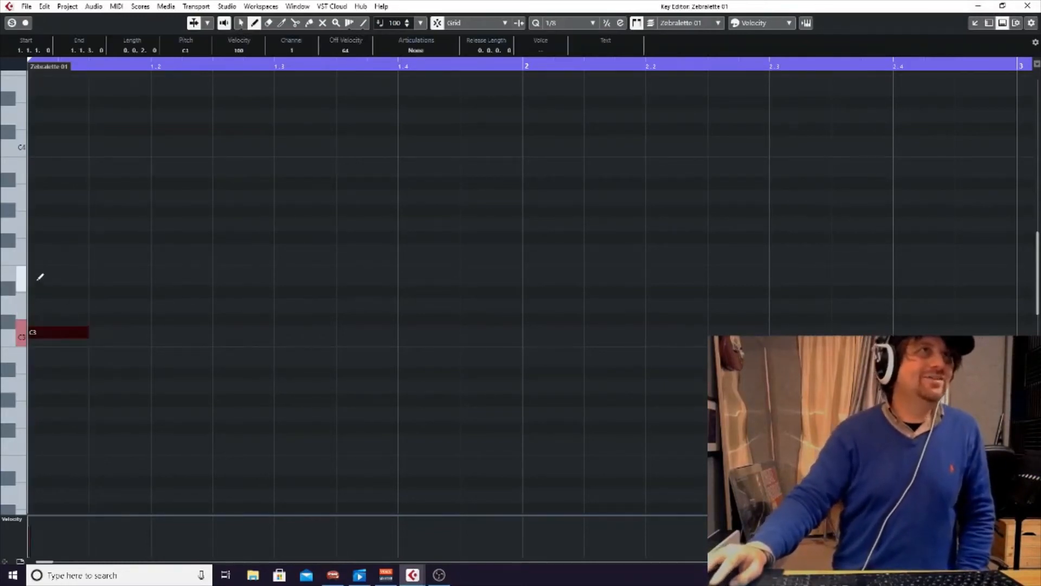
pyautogui.click(53, 275)
pyautogui.click(37, 223)
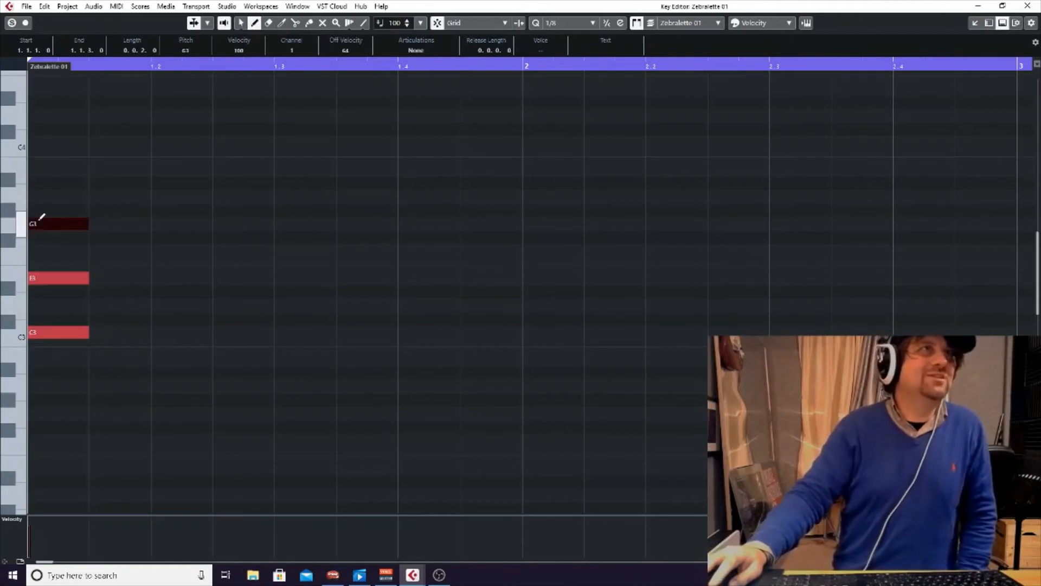
# - Select the C3, E3 and G3 chord and duplicate it nine times, up to the chord starting at 2.1.3.0
pyautogui.press('1')
pyautogui.moveTo(45, 191); pyautogui.dragTo(110, 421)
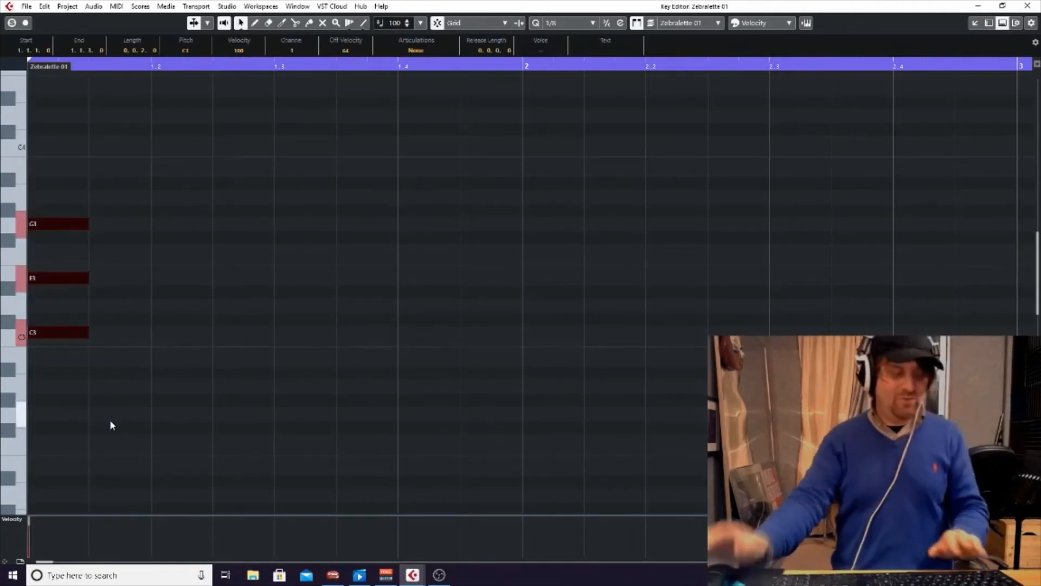
pyautogui.hotkey('alt', 'd')
pyautogui.hotkey('alt', 'd')
pyautogui.hotkey('alt', 'd')
pyautogui.hotkey('alt', 'd')
pyautogui.hotkey('alt', 'd')
pyautogui.hotkey('alt', 'd')
pyautogui.hotkey('alt', 'd')
pyautogui.hotkey('alt', 'd')
pyautogui.hotkey('alt', 'd')
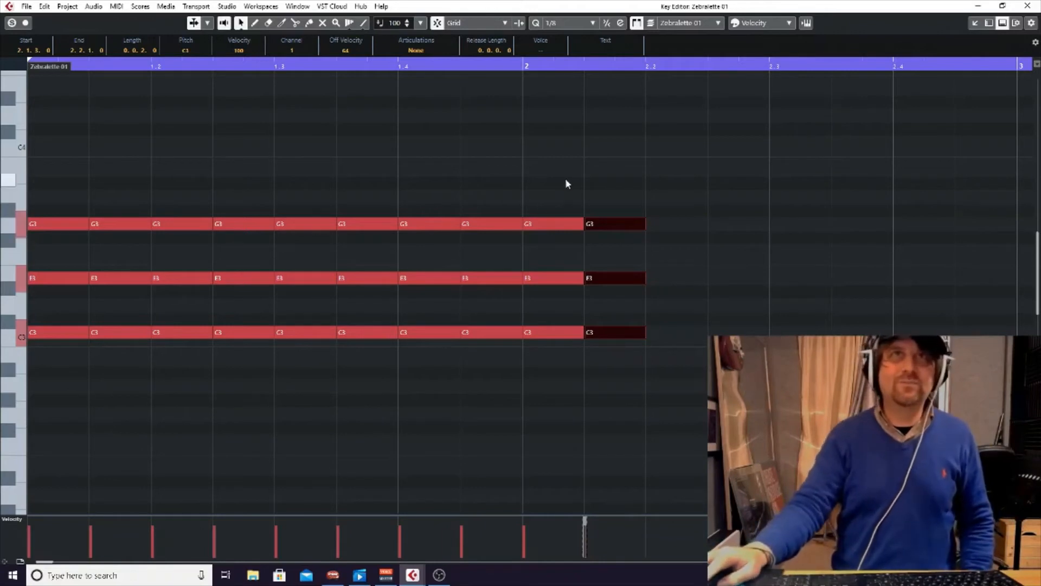
# - Duplicate only the last C3 note to 2.2.1.0, and delete all the notes in the part
pyautogui.moveTo(553, 179); pyautogui.dragTo(548, 367)
pyautogui.click(614, 308)
pyautogui.click(603, 331)
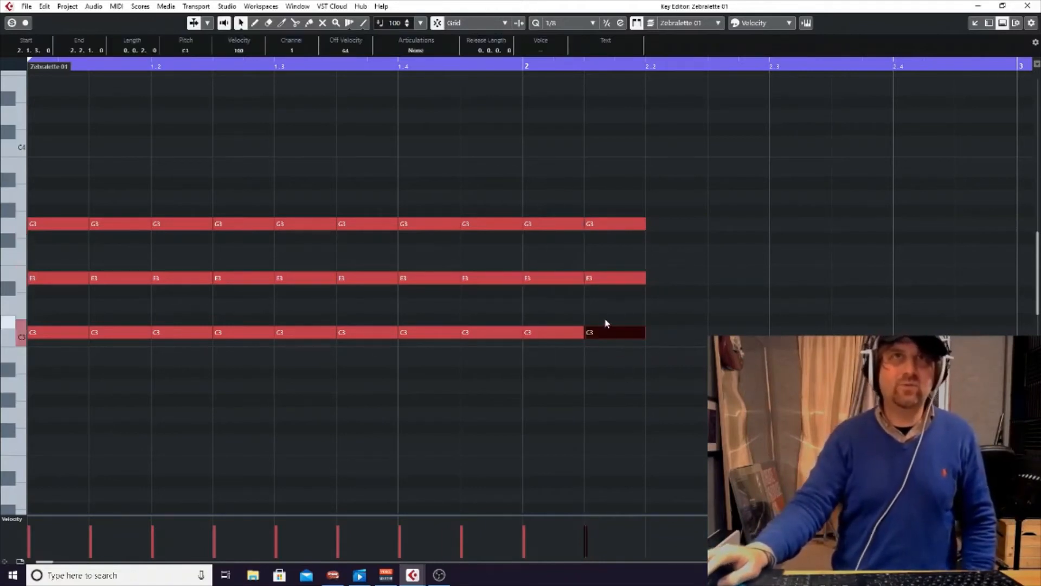
pyautogui.hotkey('ctrl', 'd')
pyautogui.hotkey('ctrl', 'd')
pyautogui.hotkey('ctrl', 'd')
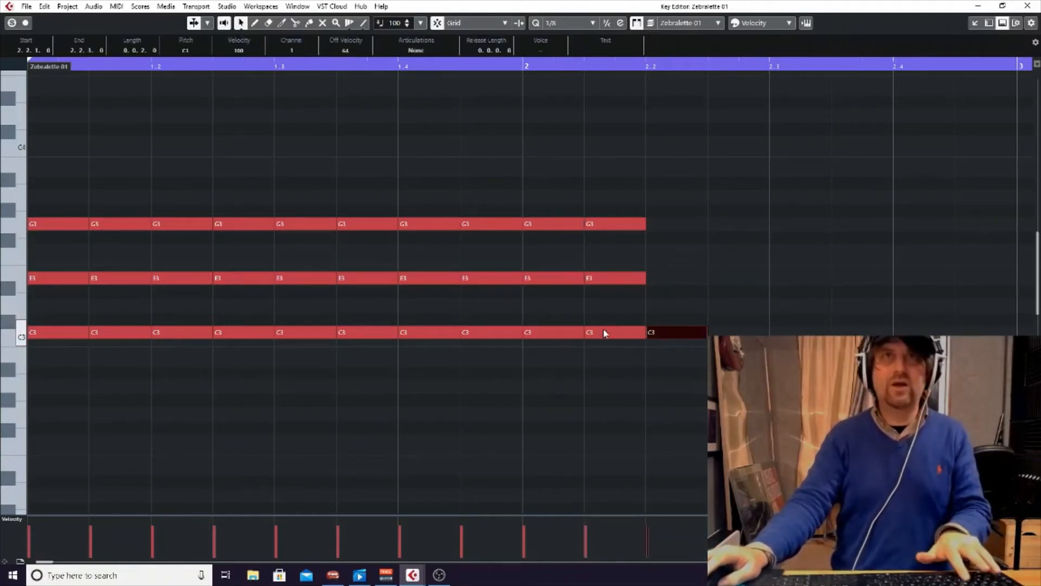
pyautogui.moveTo(819, 400); pyautogui.dragTo(66, 163)
pyautogui.press('Delete')
# - Draw C3, E3 and G3 notes as a one-bar chord from the start of bar 1 to bar 2
pyautogui.rightClick(118, 269)
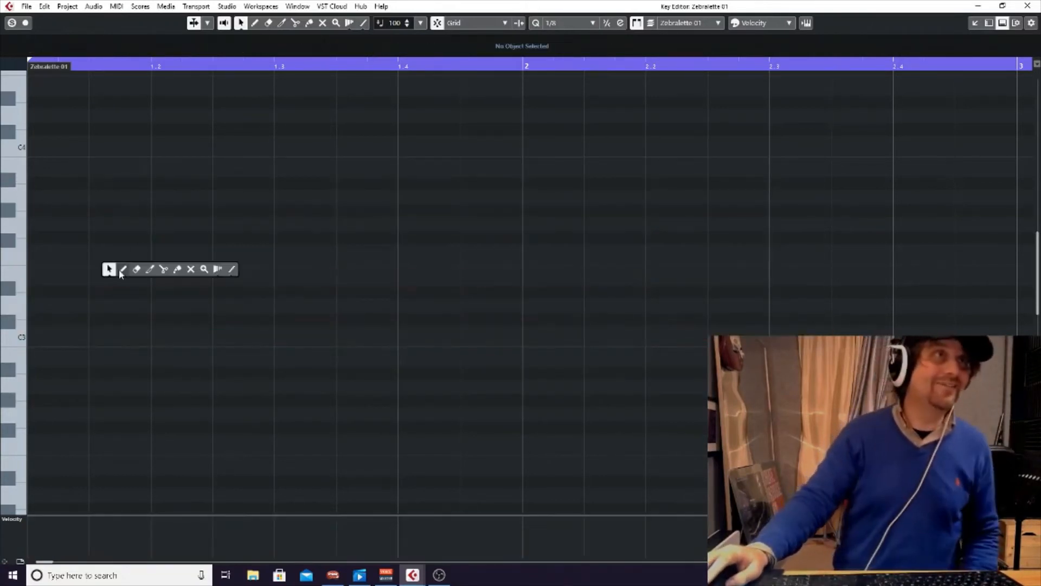
pyautogui.click(121, 269)
pyautogui.click(34, 332)
pyautogui.moveTo(97, 329)
pyautogui.mouseDown()
pyautogui.moveTo(1019, 326)
pyautogui.moveTo(456, 313)
pyautogui.moveTo(483, 320)
pyautogui.mouseUp()
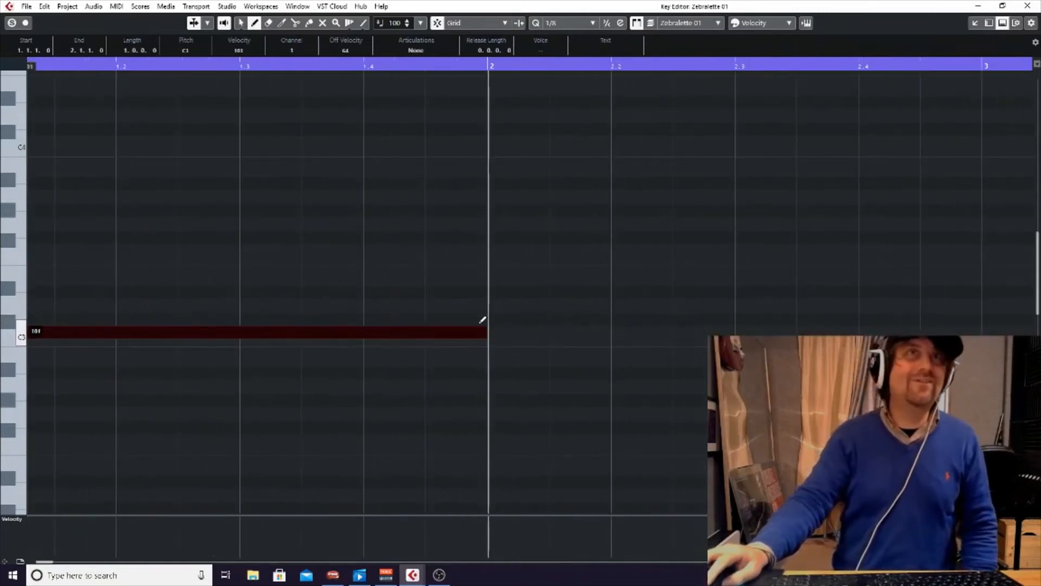
pyautogui.moveTo(49, 564); pyautogui.dragTo(38, 565)
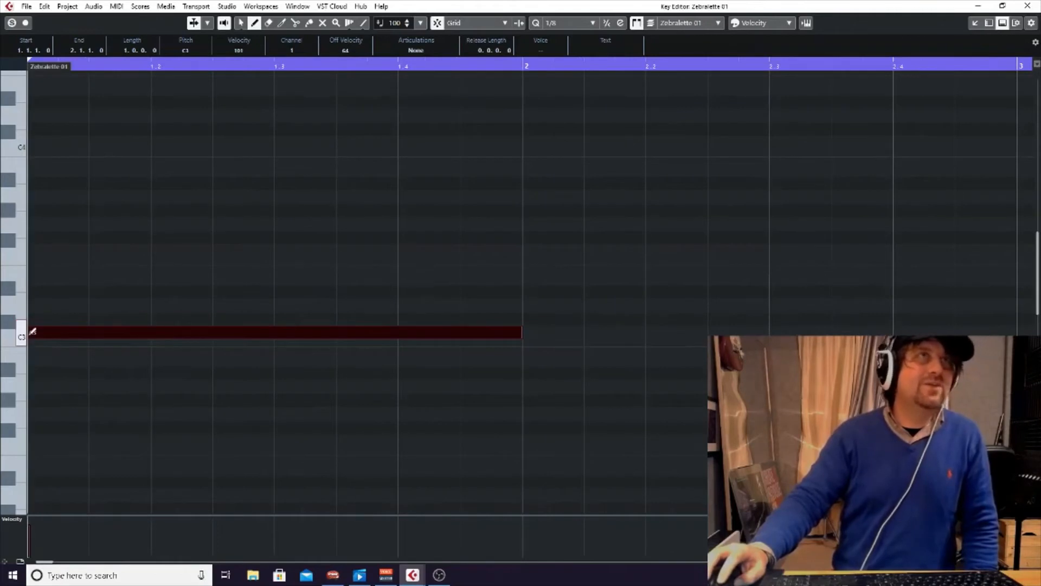
pyautogui.moveTo(32, 277); pyautogui.dragTo(499, 263)
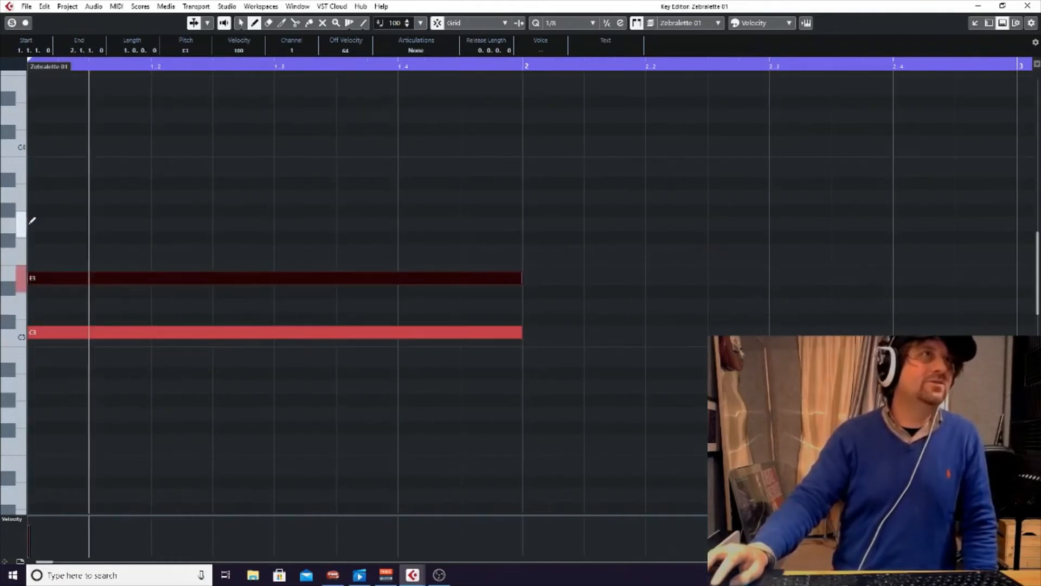
pyautogui.moveTo(30, 222); pyautogui.dragTo(515, 214)
# - Select the one-bar chord and split all three notes into repeated eighth notes with the Split tool, starting at 1.1.3.0
pyautogui.press('1')
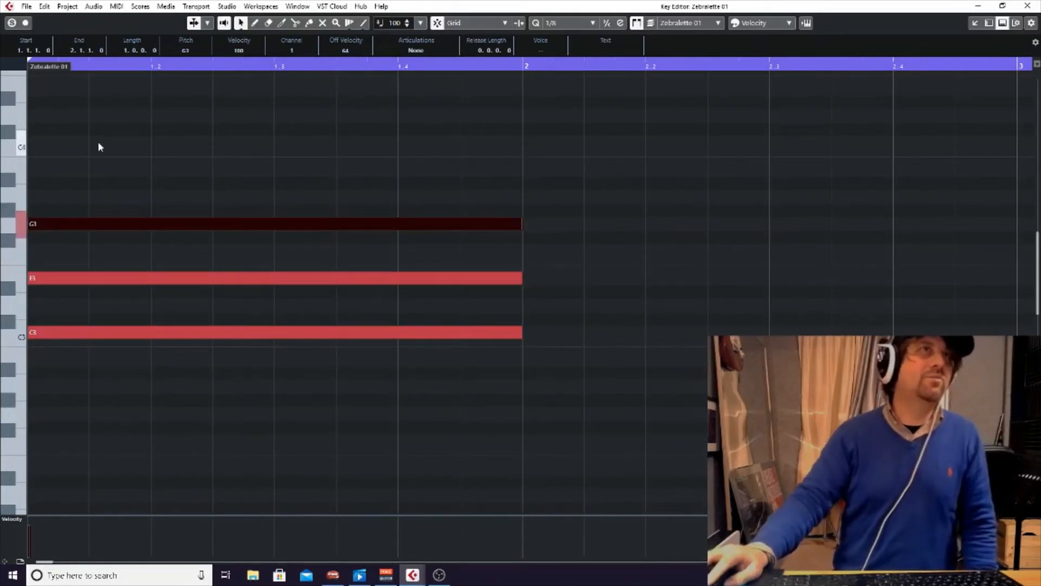
pyautogui.moveTo(67, 138); pyautogui.dragTo(251, 436)
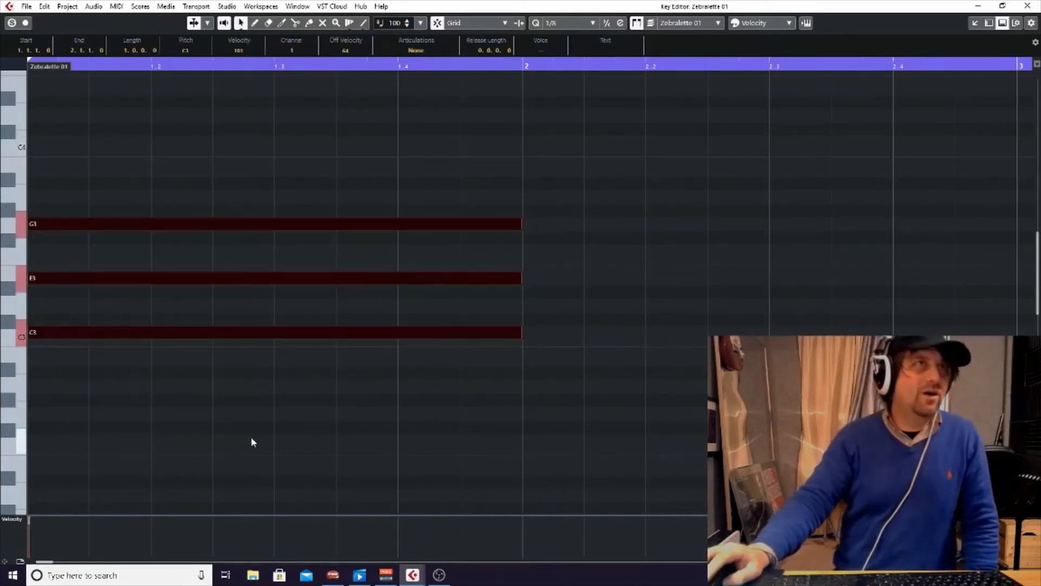
pyautogui.click(242, 433)
pyautogui.moveTo(90, 147); pyautogui.dragTo(210, 391)
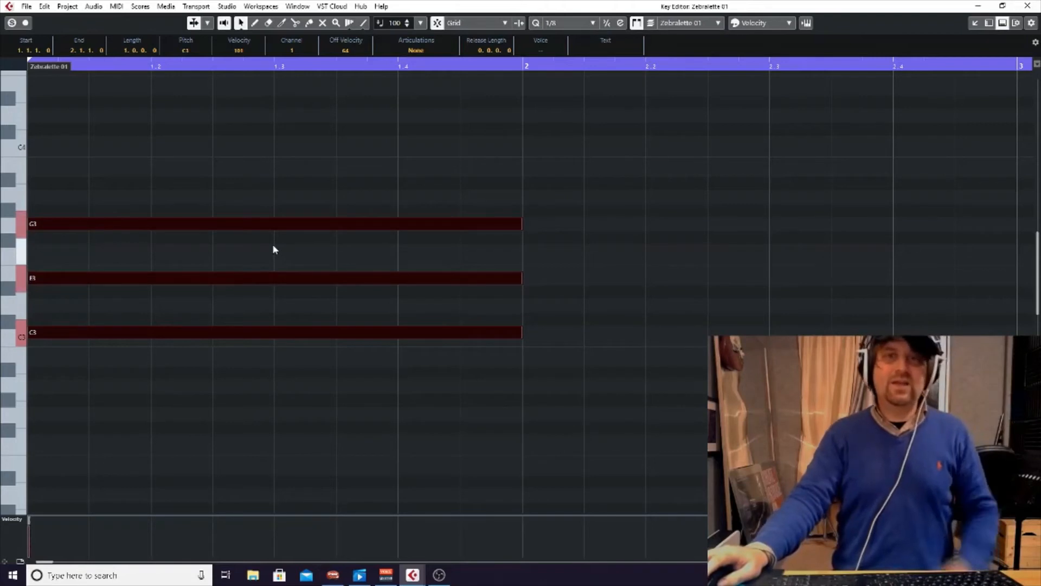
pyautogui.rightClick(204, 256)
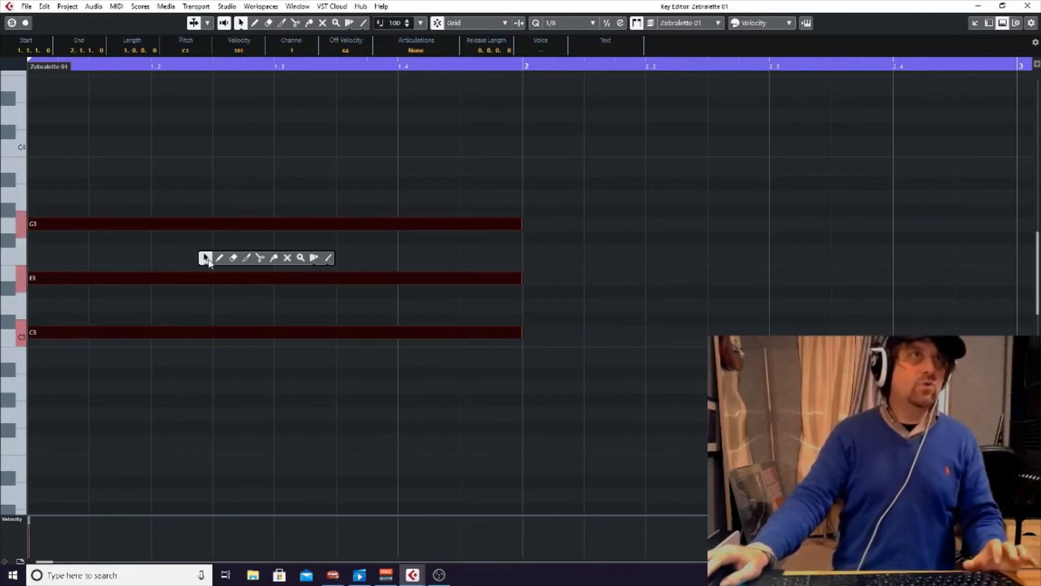
pyautogui.click(260, 258)
pyautogui.rightClick(309, 257)
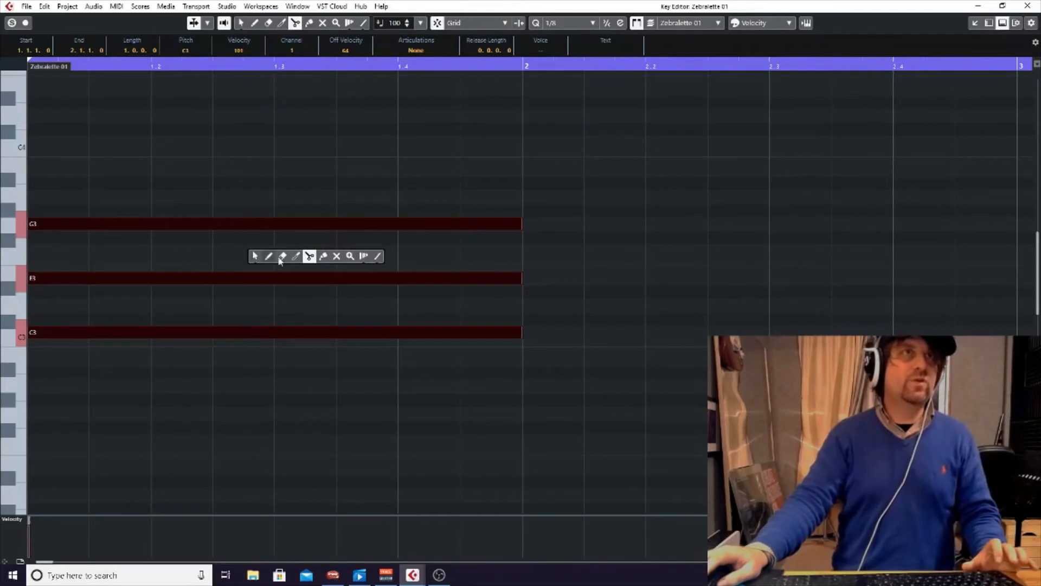
pyautogui.click(309, 257)
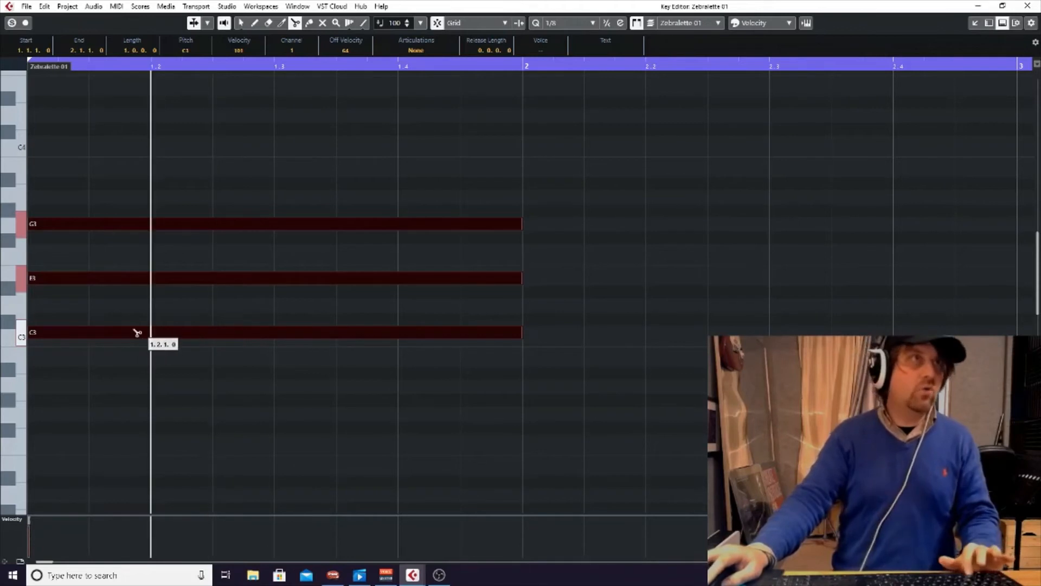
pyautogui.keyDown('alt'); pyautogui.click(97, 335); pyautogui.keyUp('alt')
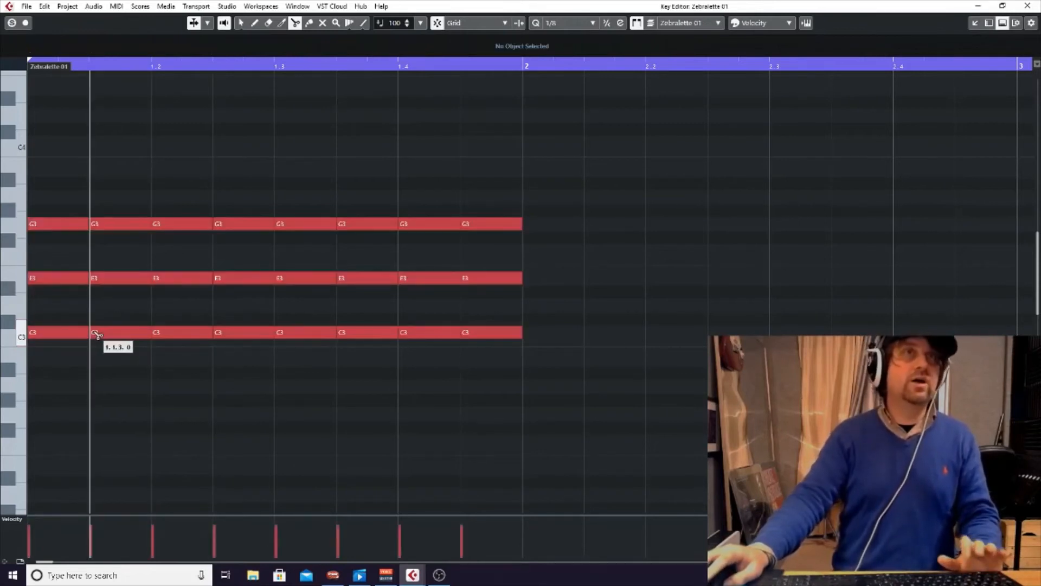
# - Select all the split chord notes to check their eighth-note divisions, and review the Split tool's cut position at 1.2.1.0
pyautogui.press('1')
pyautogui.moveTo(108, 202); pyautogui.dragTo(526, 394)
pyautogui.click(515, 405)
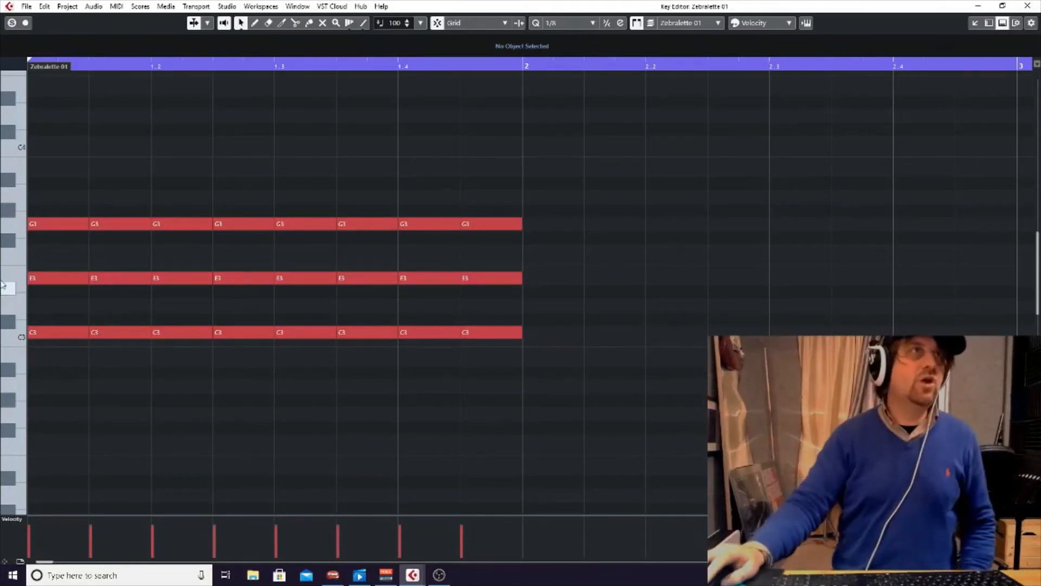
pyautogui.moveTo(46, 190); pyautogui.dragTo(529, 455)
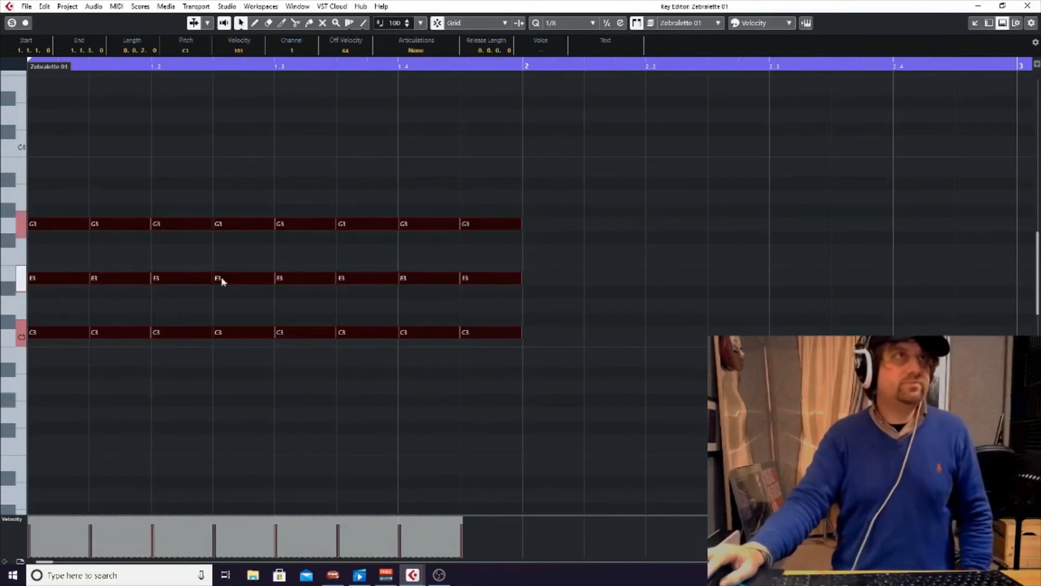
pyautogui.click(83, 198)
pyautogui.moveTo(175, 308); pyautogui.dragTo(546, 454)
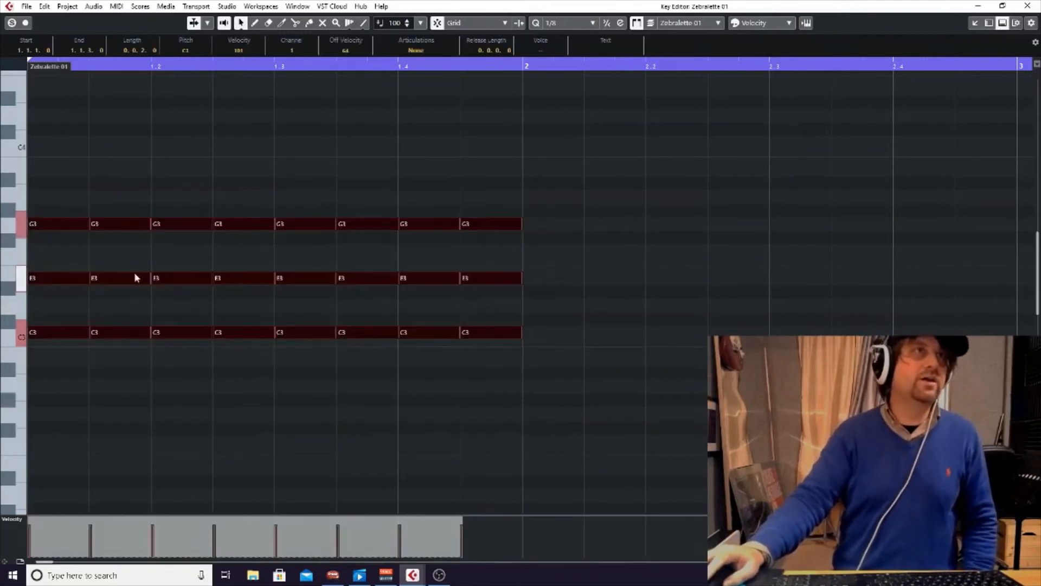
pyautogui.rightClick(116, 290)
pyautogui.click(170, 291)
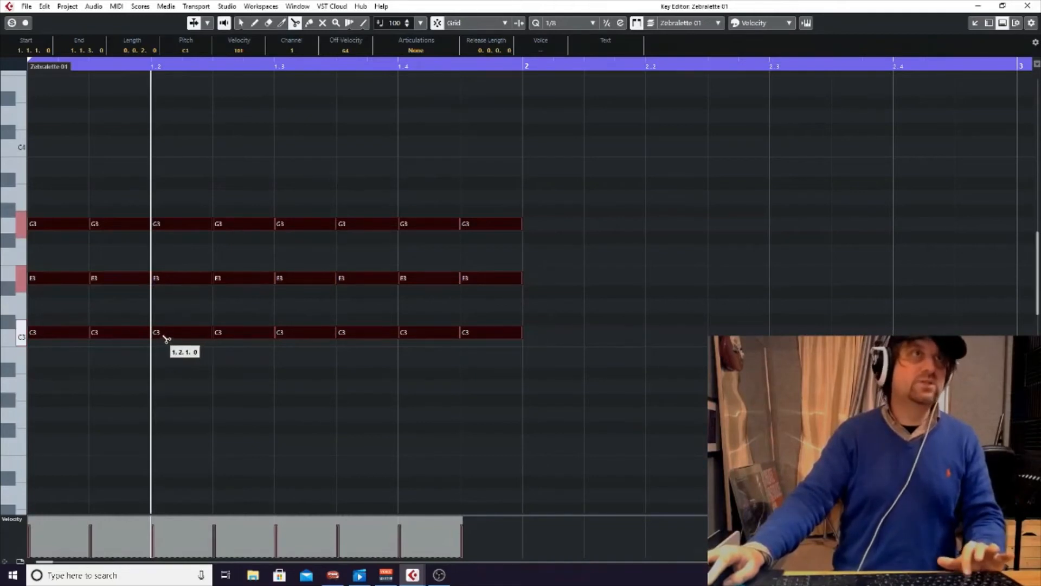
pyautogui.press('1')
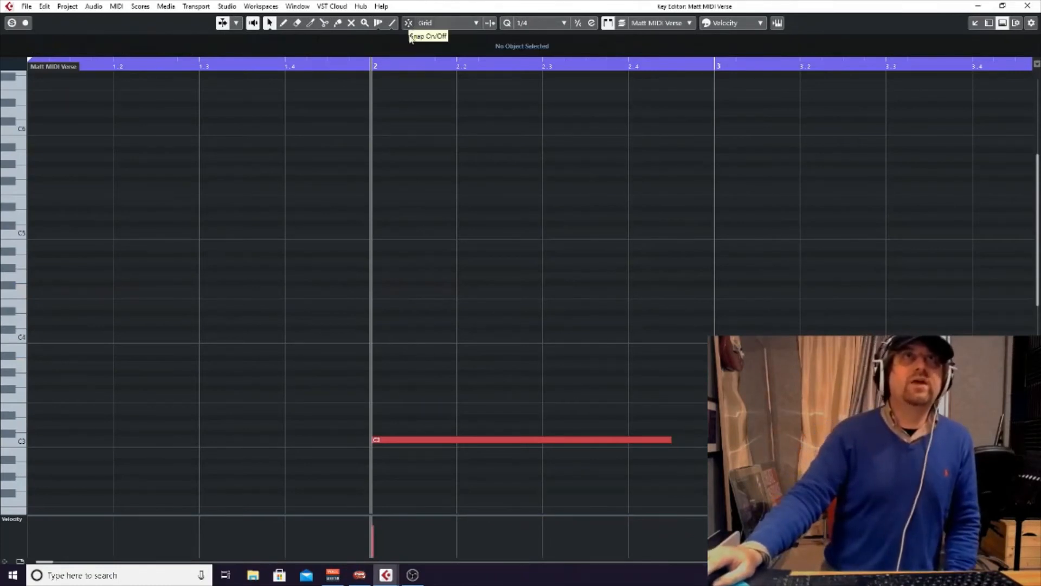
# - With Snap off in the Matt MIDI Verse part, move the C3 note off the grid to start at 2.1.1.63
pyautogui.click(409, 23)
pyautogui.moveTo(381, 440); pyautogui.dragTo(390, 441)
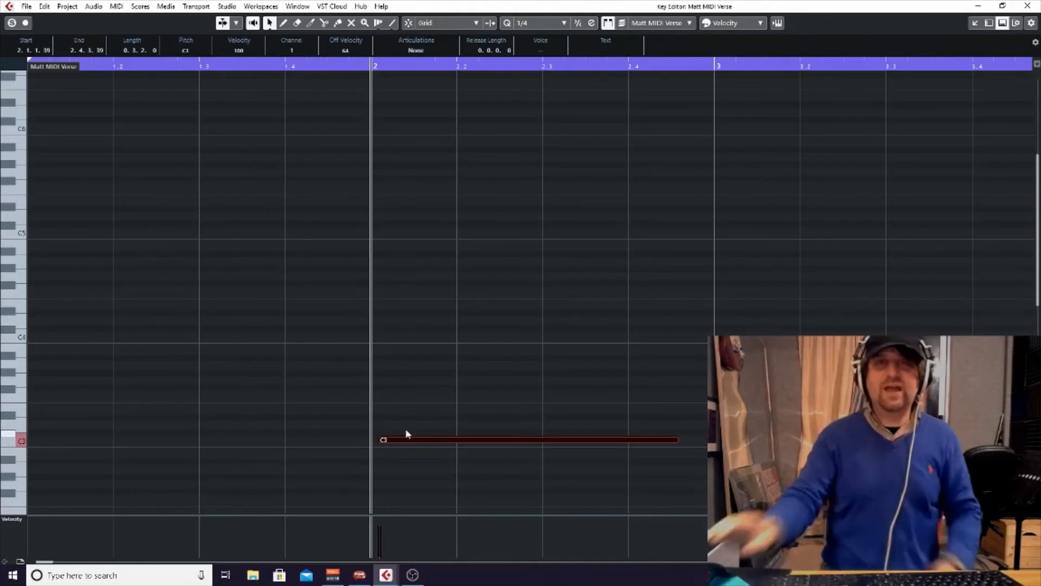
pyautogui.moveTo(399, 438); pyautogui.dragTo(406, 441)
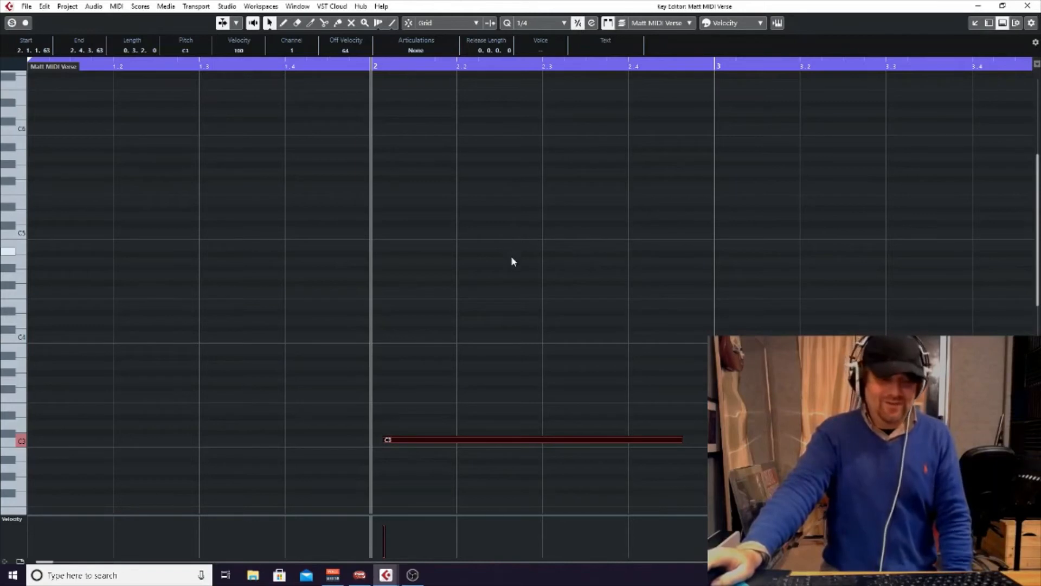
# - Quantize the off-grid C3 note toward bar 2 with iterative quantize on a 1/4 grid
pyautogui.press('q')
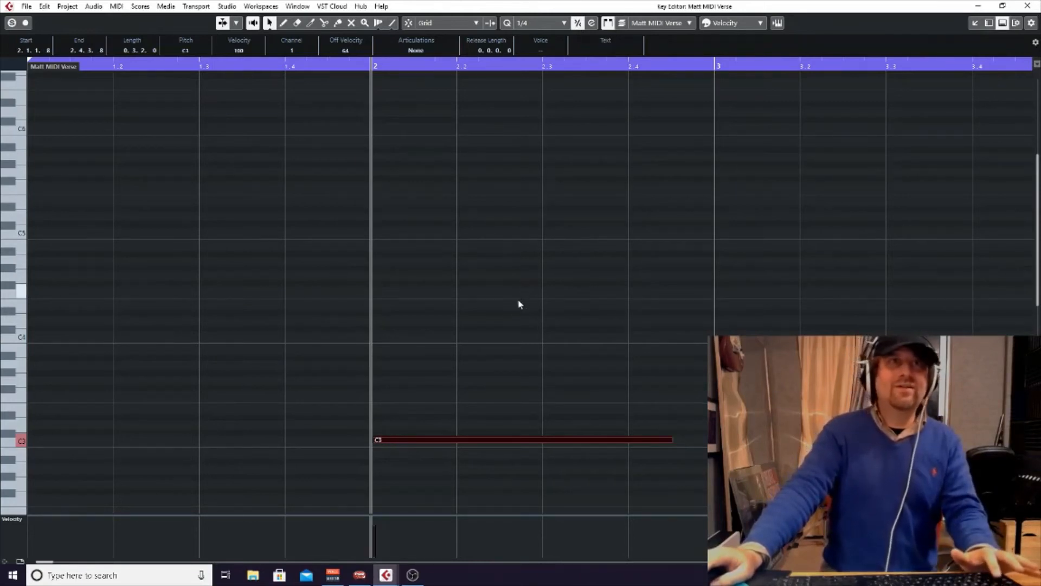
pyautogui.press('h')
pyautogui.press('h')
pyautogui.press('h')
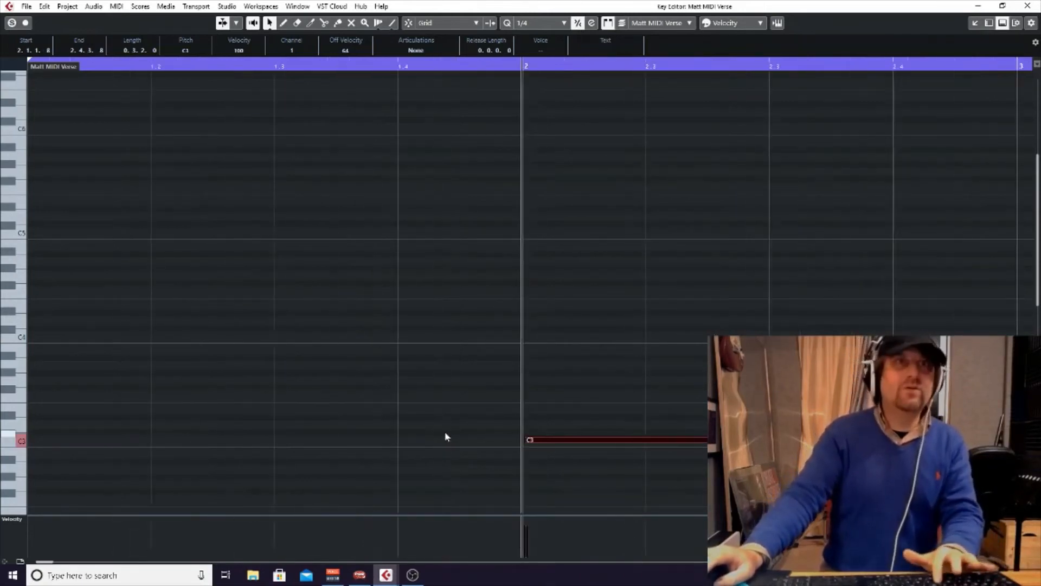
pyautogui.press('h')
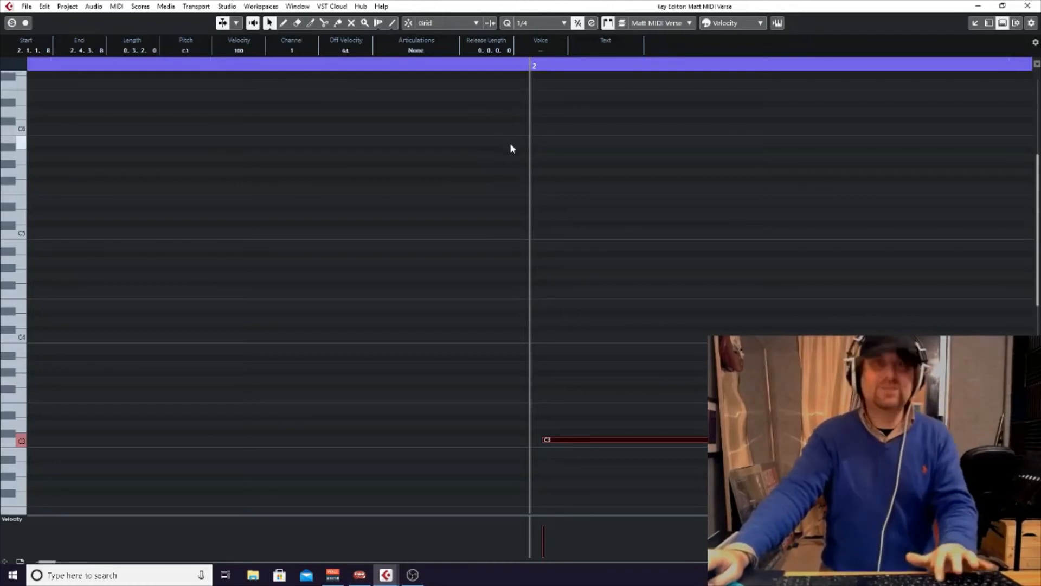
# - Examine the C3 note's start against the bar 2 gridline at different zoom levels
pyautogui.hotkey('ctrl', 'Left')
pyautogui.press('g')
pyautogui.press('g')
pyautogui.press('g')
pyautogui.press('g')
pyautogui.press('g')
pyautogui.press('g')
pyautogui.press('g')
pyautogui.press('g')
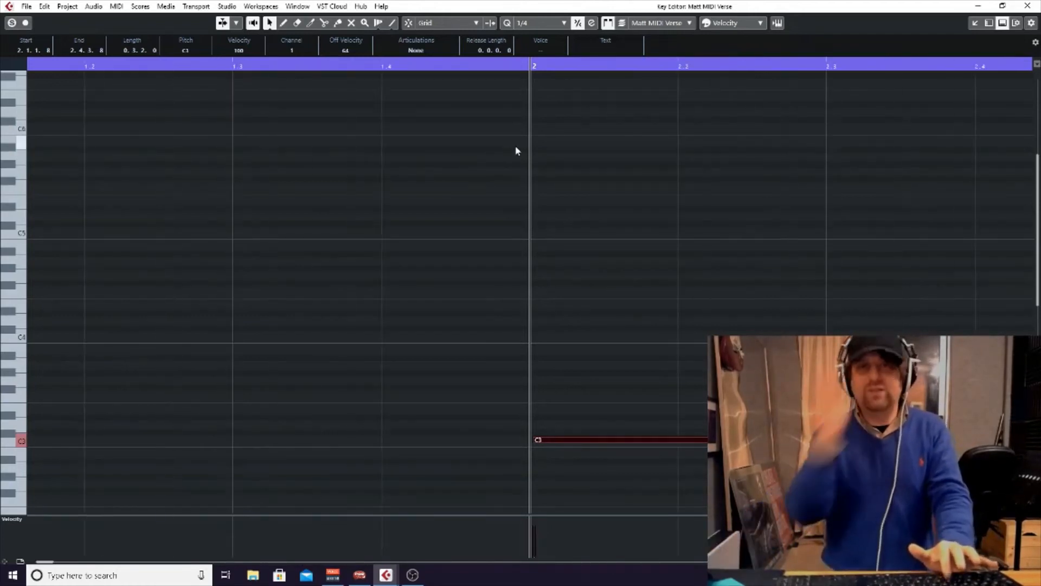
pyautogui.press('g')
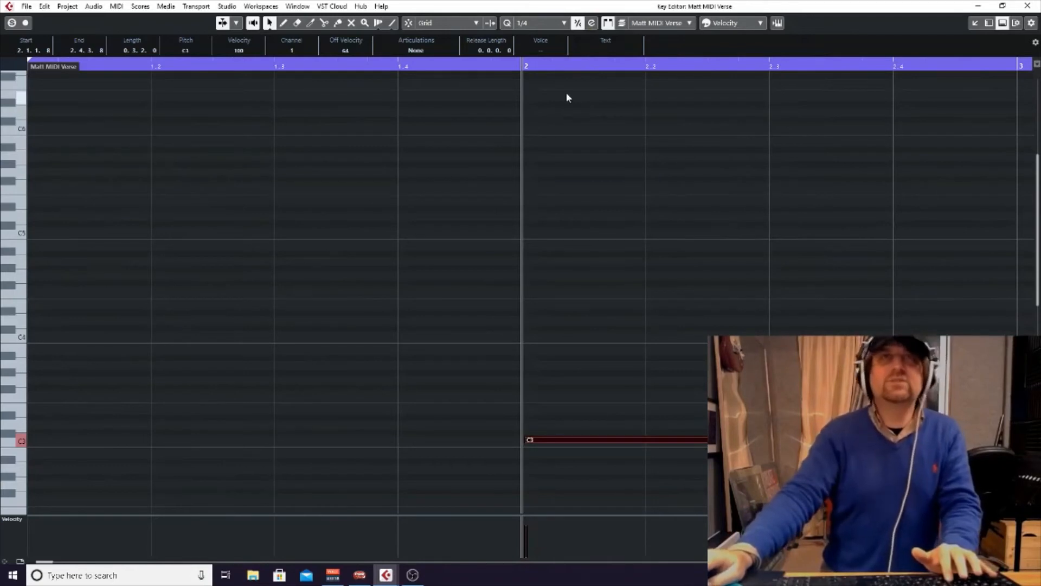
# - Set the iterative quantize strength to 83 % in the Quantize Panel and close it
pyautogui.click(591, 23)
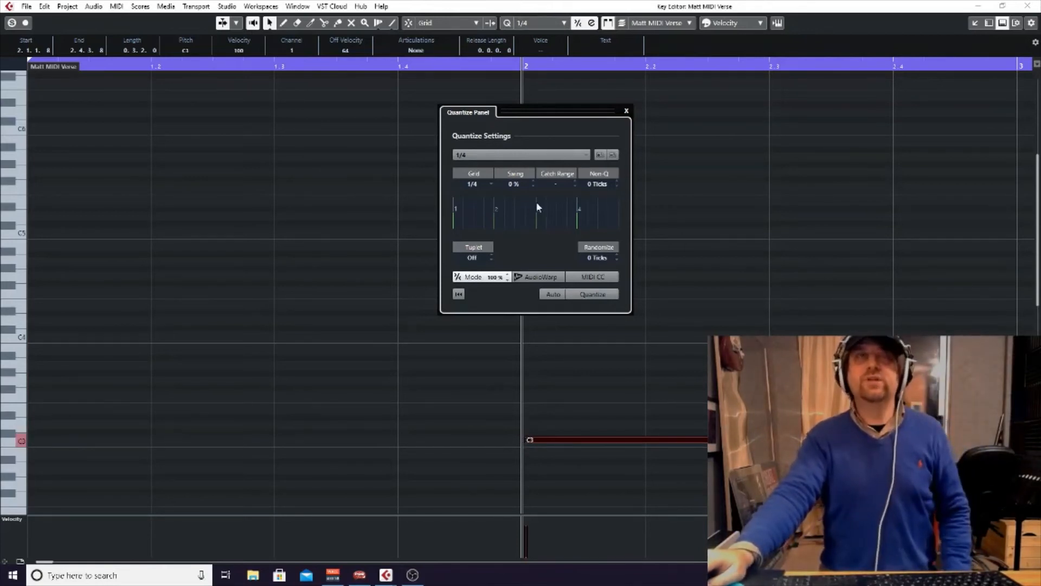
pyautogui.moveTo(507, 277); pyautogui.dragTo(501, 357)
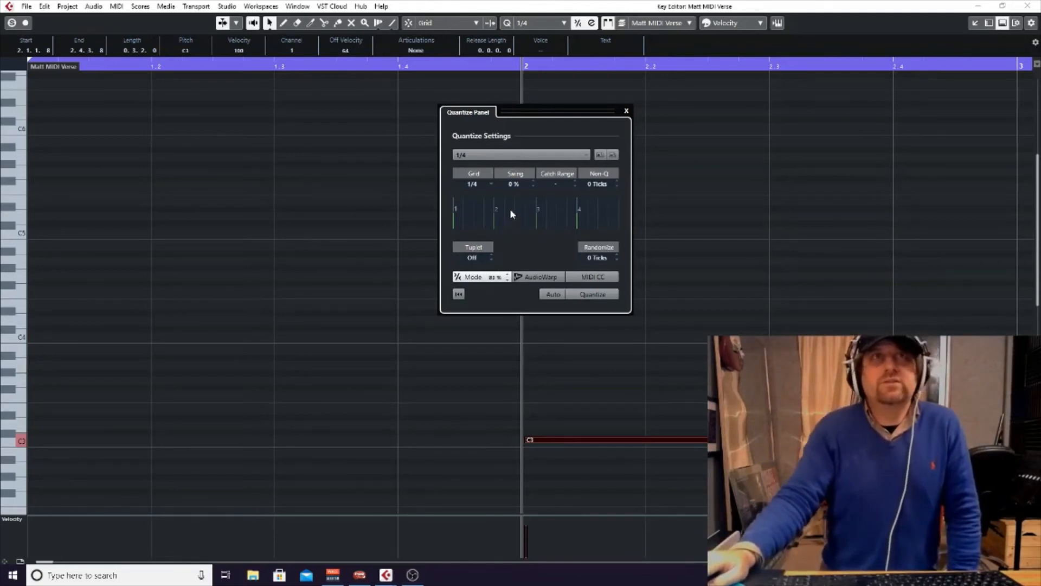
pyautogui.click(626, 113)
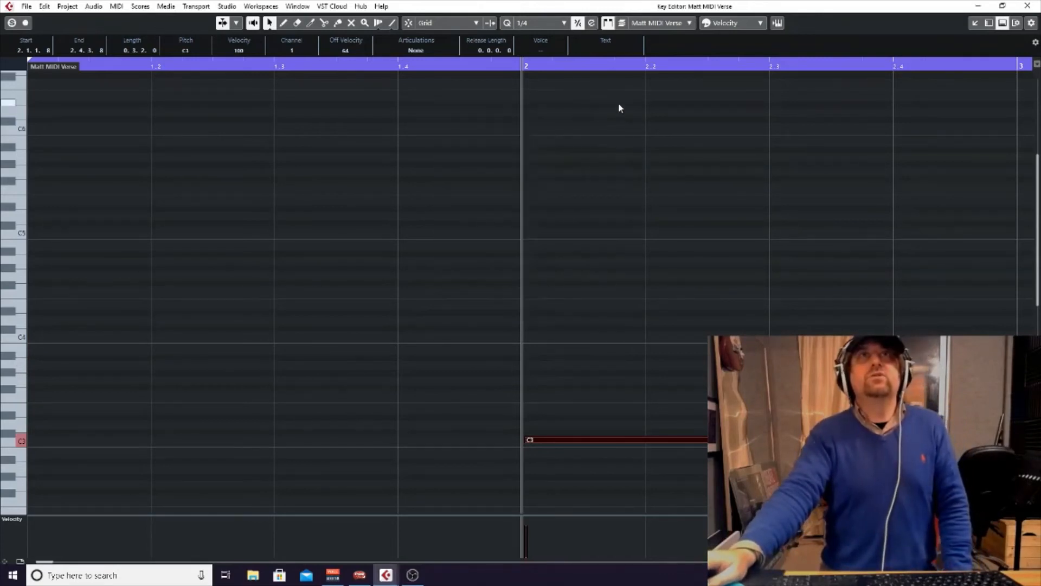
# - Set the quantize preset to 1/16 and adjust the C3 note to start at 2.1.1.15 and end at 2.4.3.0
pyautogui.click(564, 23)
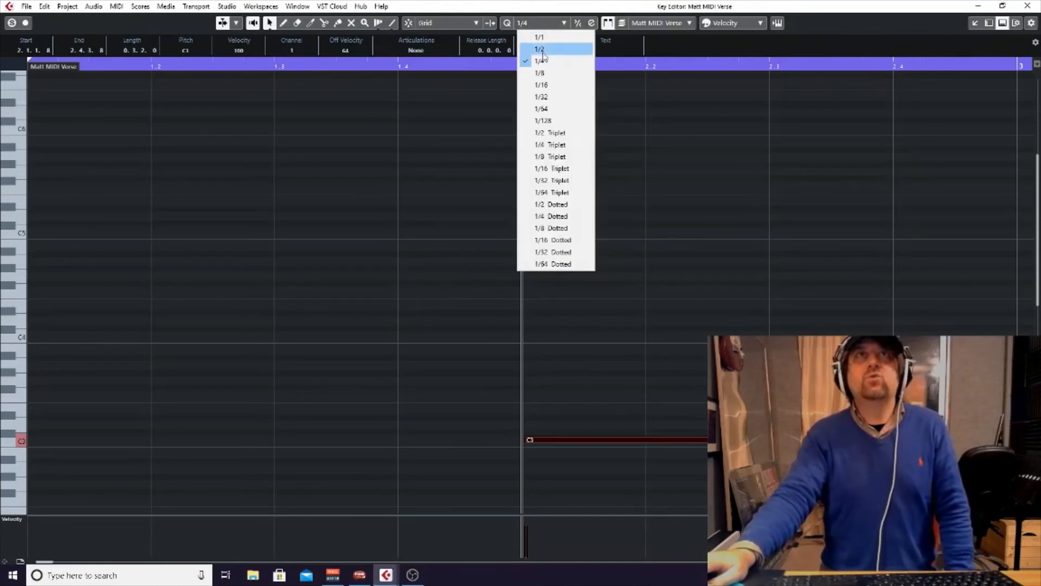
pyautogui.click(553, 91)
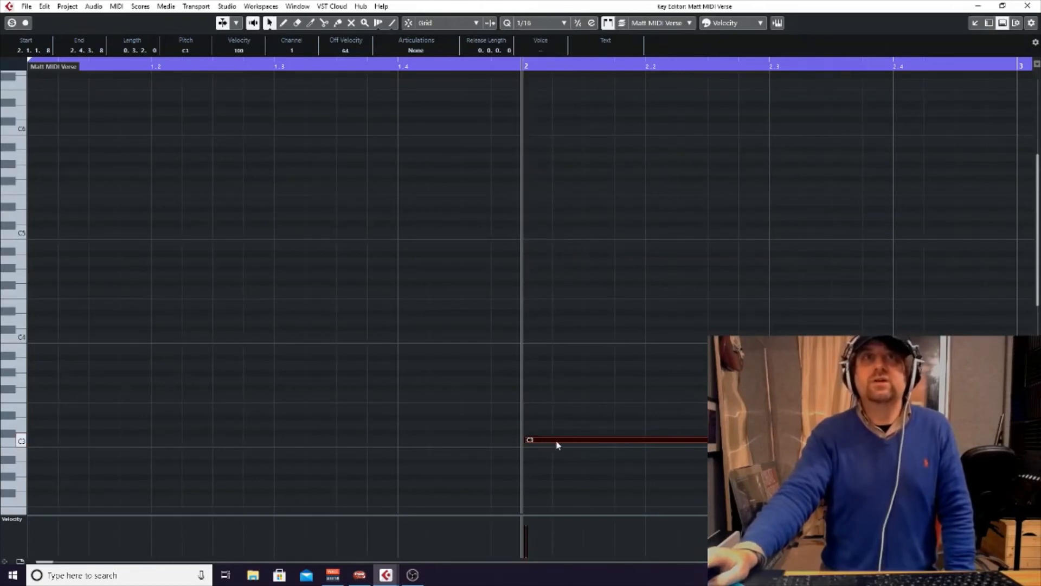
pyautogui.moveTo(557, 444); pyautogui.dragTo(544, 446)
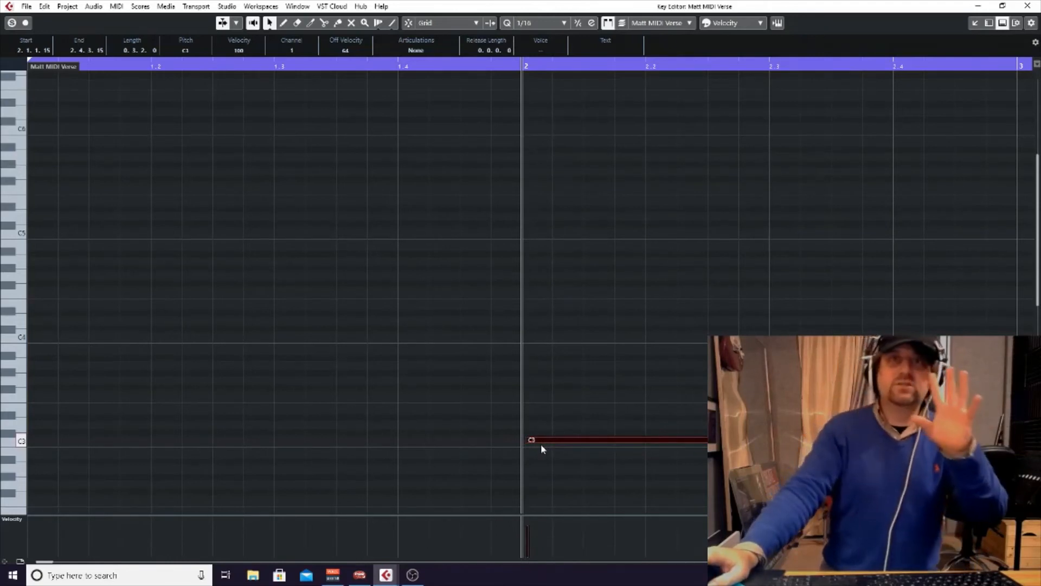
pyautogui.moveTo(958, 440); pyautogui.dragTo(954, 440)
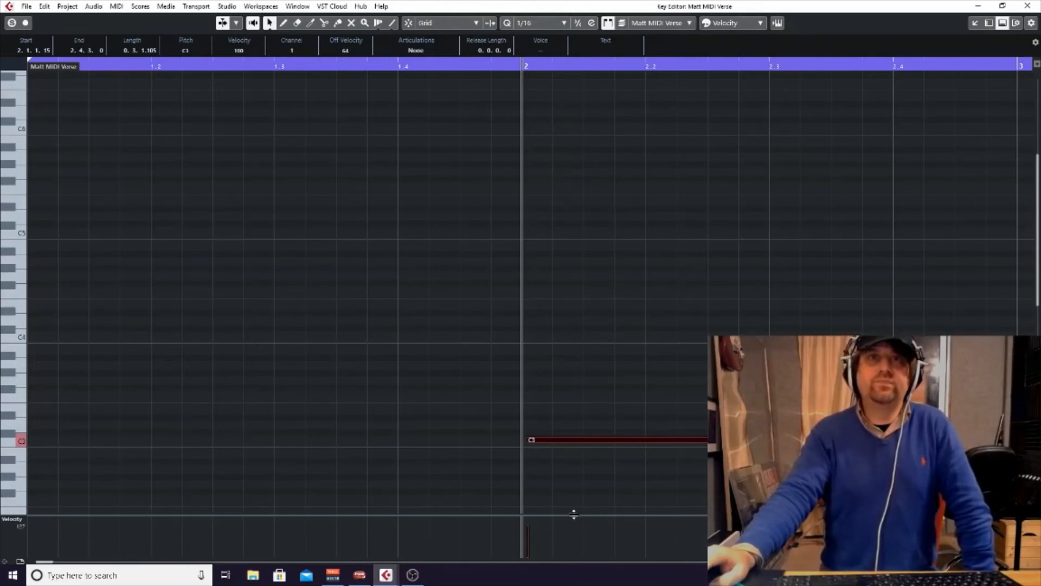
# - Make the velocity lane taller and move the C3 note up an octave to C4, starting at 1.4.4.112
pyautogui.moveTo(574, 514); pyautogui.dragTo(575, 438)
pyautogui.moveTo(573, 445); pyautogui.dragTo(547, 338)
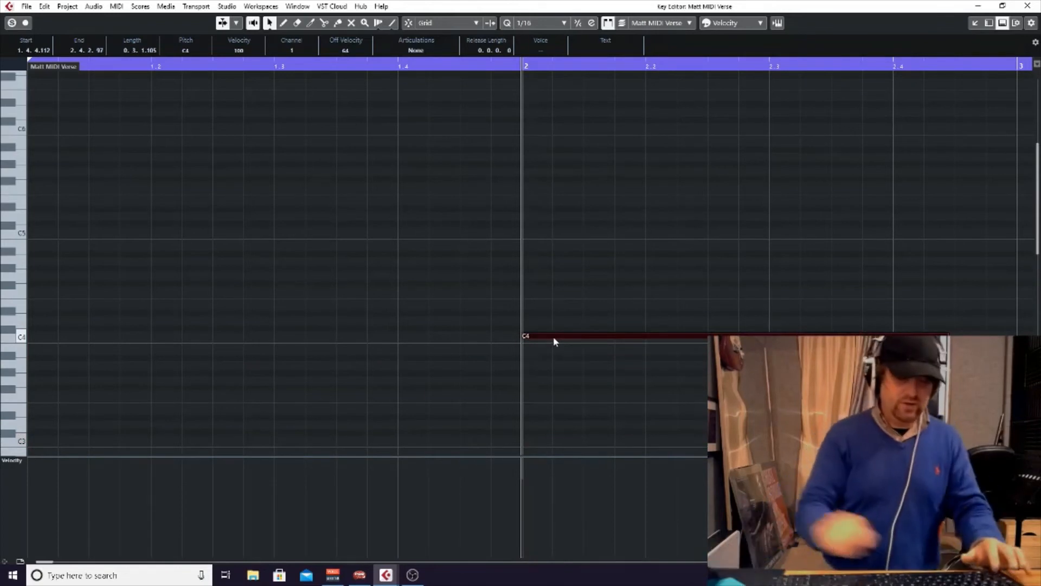
pyautogui.hotkey('shift', 'h')
pyautogui.hotkey('shift', 'h')
pyautogui.hotkey('shift', 'h')
pyautogui.hotkey('shift', 'h')
pyautogui.hotkey('shift', 'h')
pyautogui.hotkey('shift', 'h')
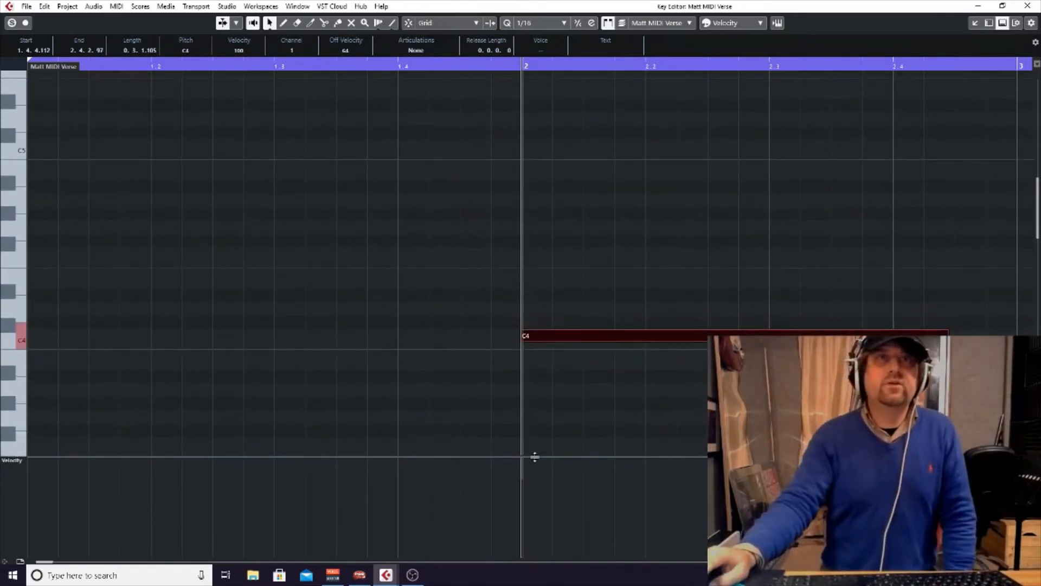
# - Enlarge the velocity lane further and adjust the C4 note's velocity to 101
pyautogui.moveTo(535, 455); pyautogui.dragTo(535, 389)
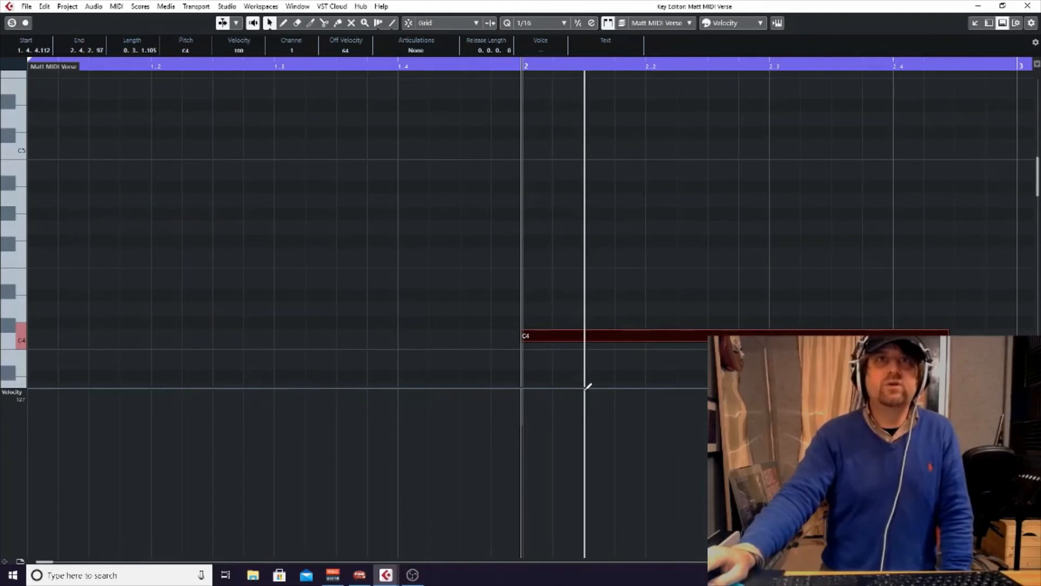
pyautogui.moveTo(584, 392); pyautogui.dragTo(584, 488)
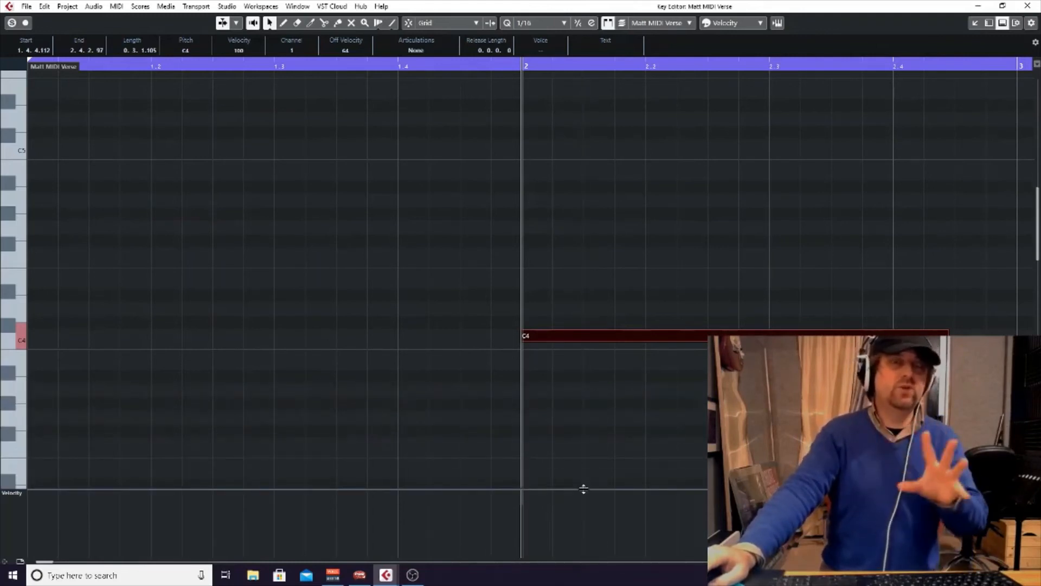
pyautogui.moveTo(583, 488); pyautogui.dragTo(600, 389)
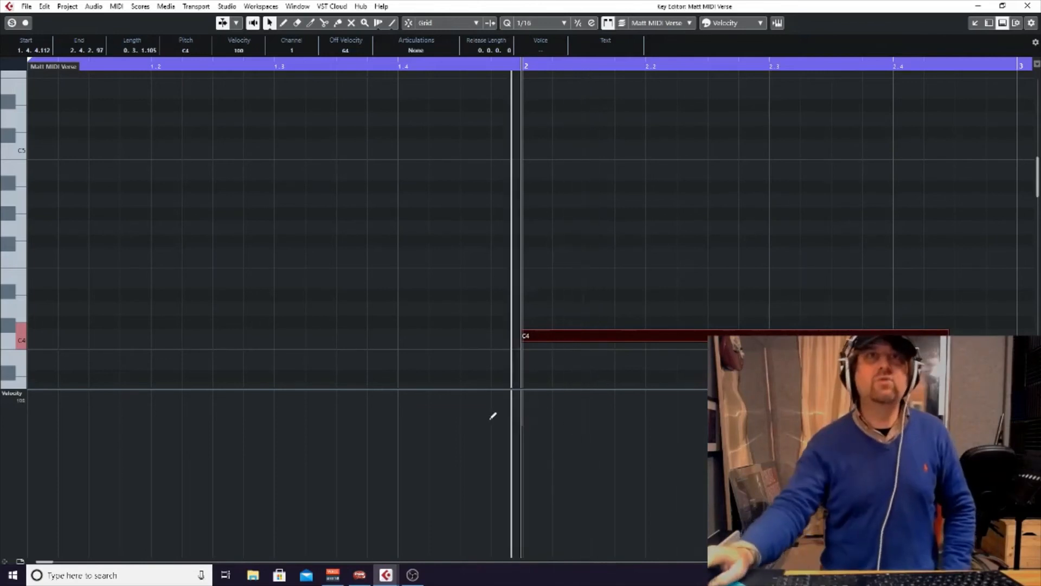
pyautogui.click(530, 430)
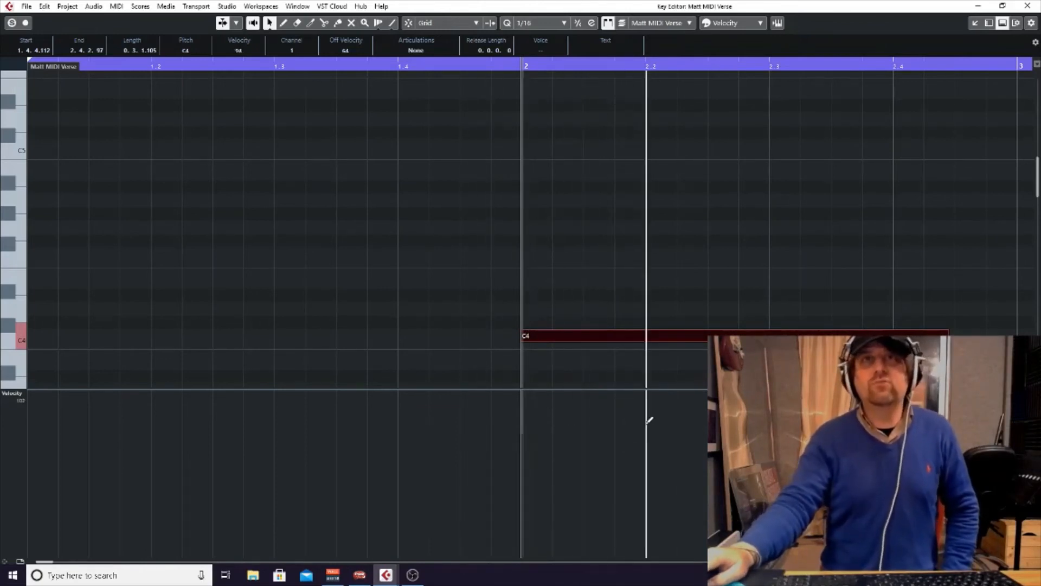
pyautogui.click(525, 421)
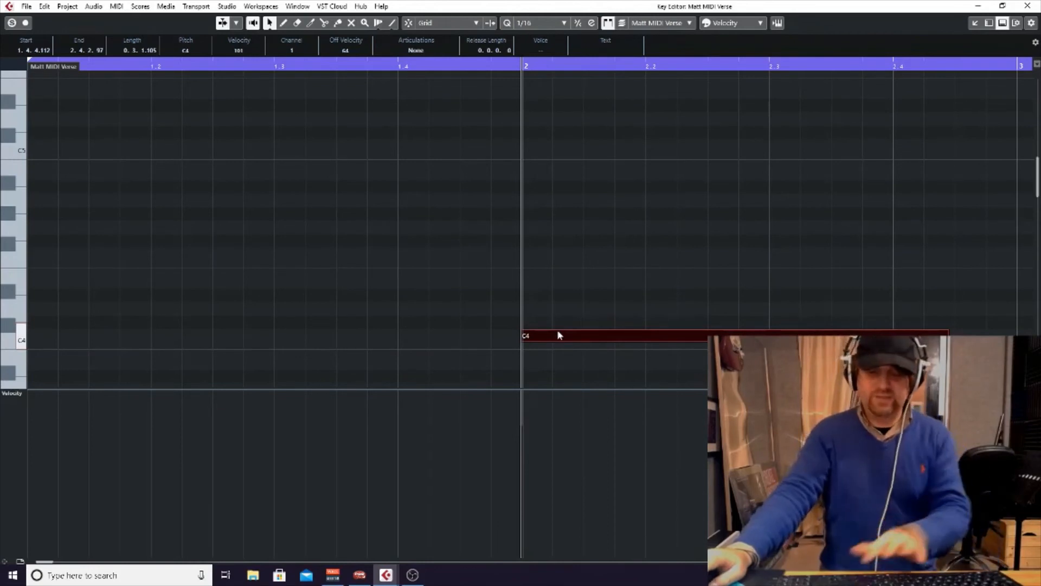
# - Delete the C4 note and draw an E4 note from 2.1.1.11 to 2.2.4.70
pyautogui.press('Delete')
pyautogui.rightClick(540, 280)
pyautogui.click(553, 279)
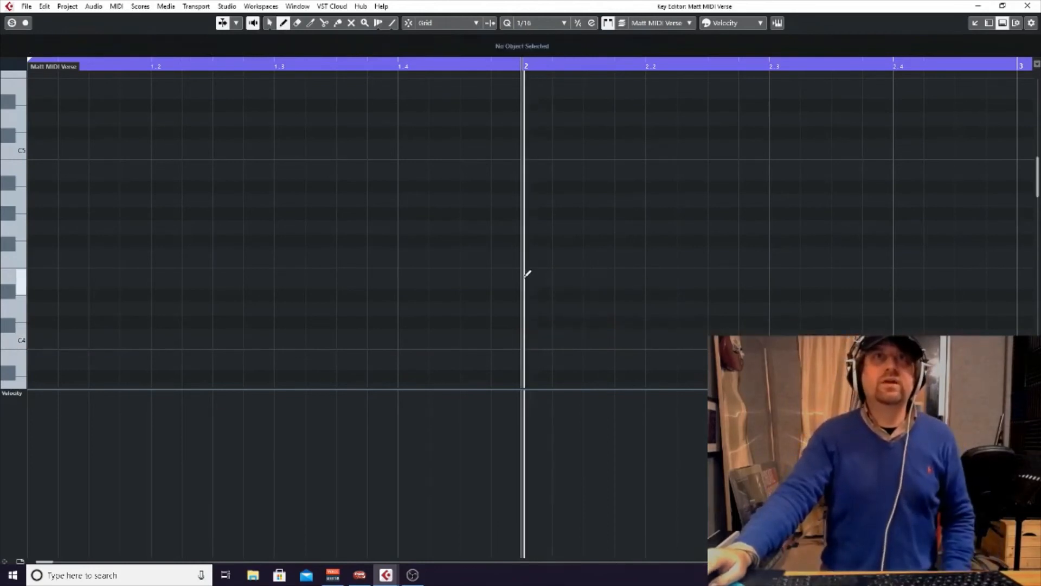
pyautogui.moveTo(529, 277); pyautogui.dragTo(759, 263)
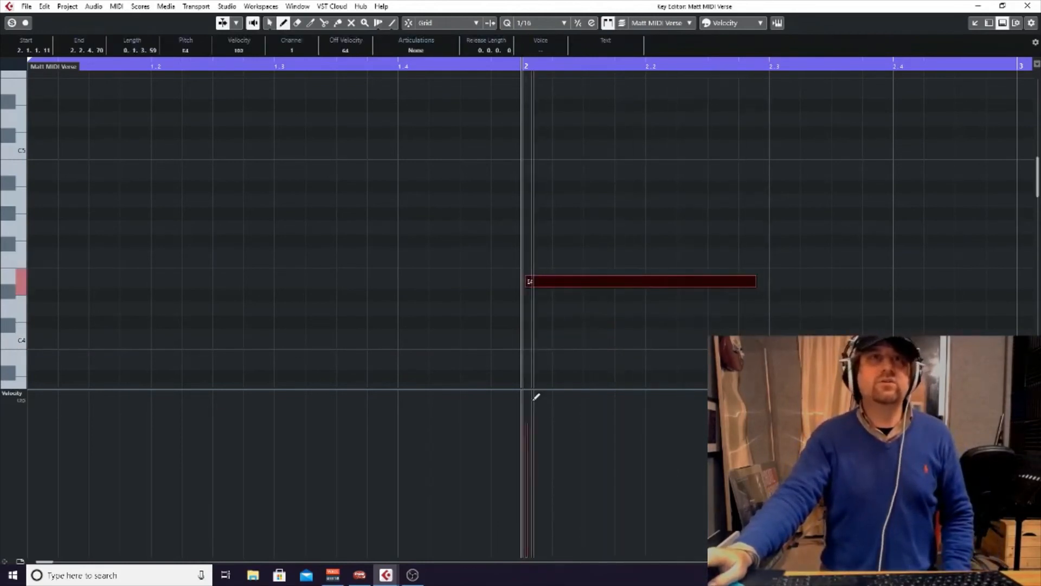
pyautogui.press('1')
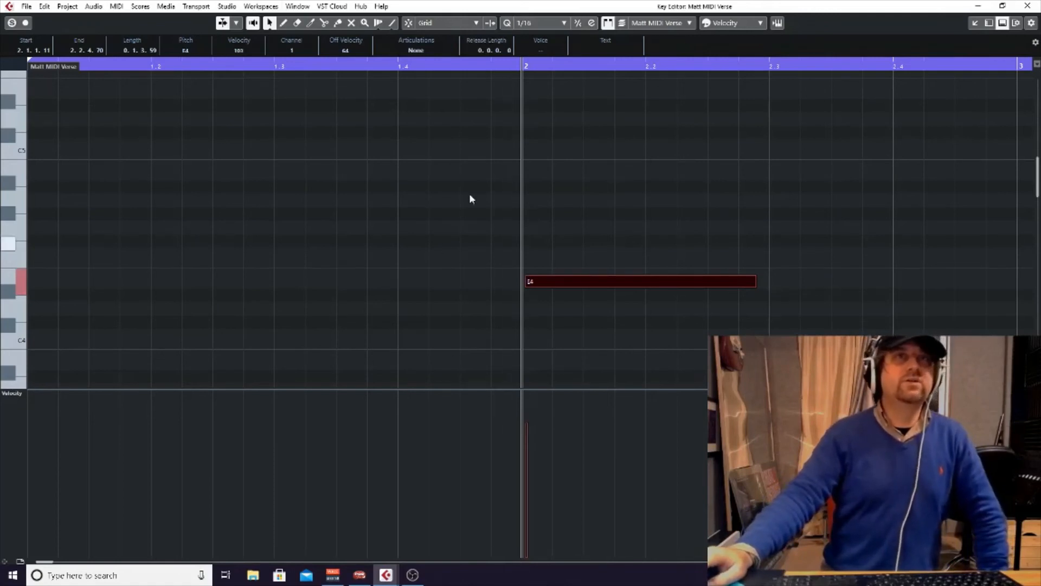
# - Draw a C4 note just under one beat long near bar 2 and move it to start at 2.1.2.104
pyautogui.rightClick(525, 239)
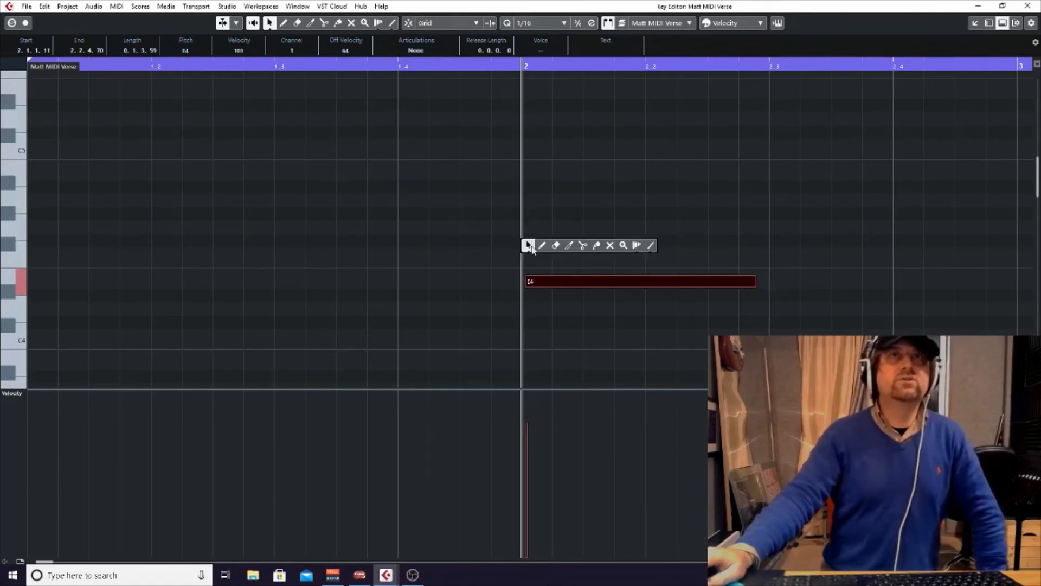
pyautogui.click(541, 243)
pyautogui.moveTo(524, 334); pyautogui.dragTo(643, 334)
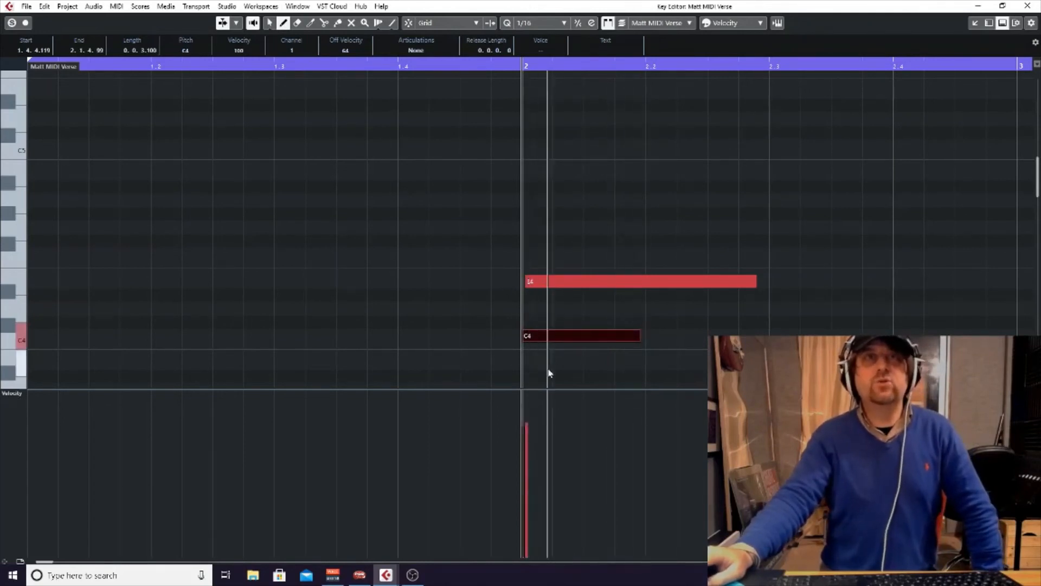
pyautogui.press('1')
pyautogui.moveTo(537, 337); pyautogui.dragTo(606, 340)
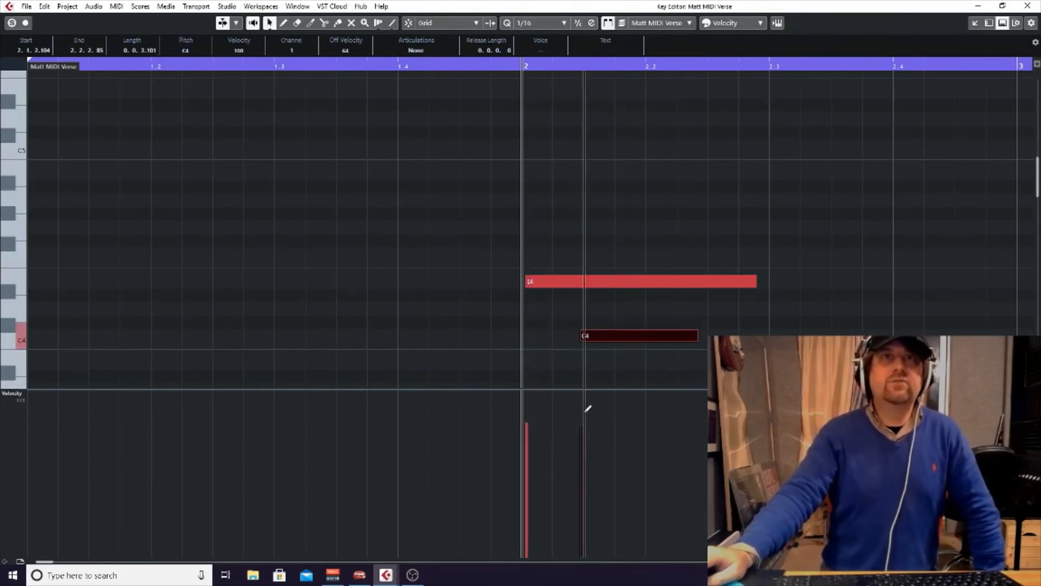
# - Add the Insert Velocity control to the Key Editor toolbar and set the insert velocity to 86
pyautogui.rightClick(190, 26)
pyautogui.click(141, 27)
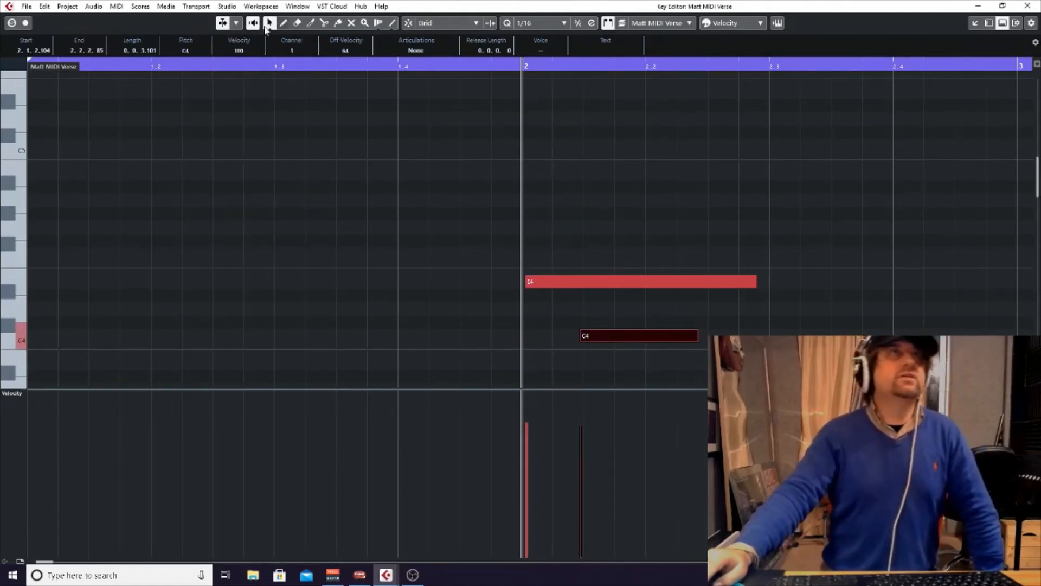
pyautogui.rightClick(177, 24)
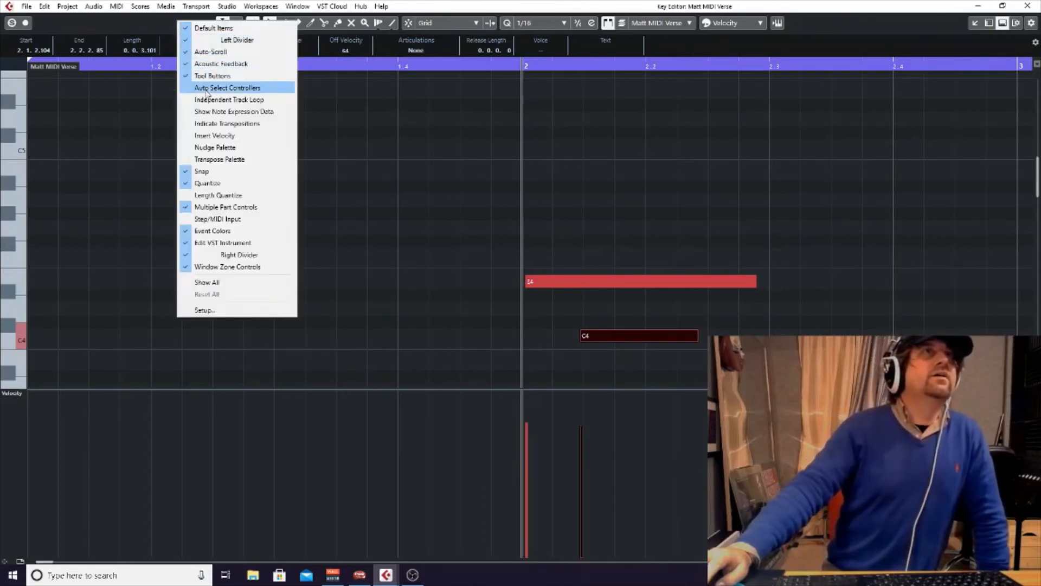
pyautogui.click(216, 135)
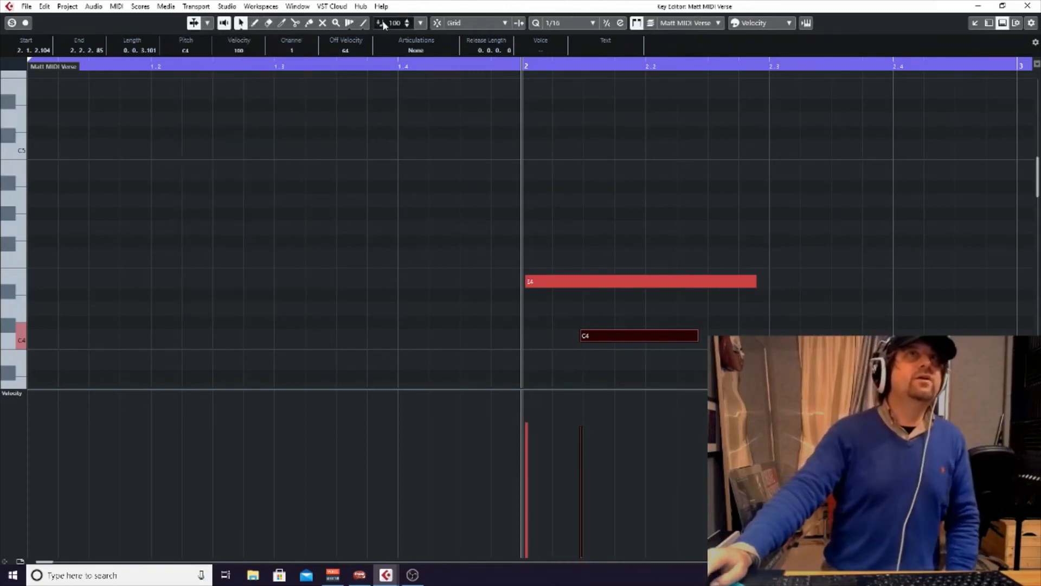
pyautogui.scroll(-5, 395, 28)
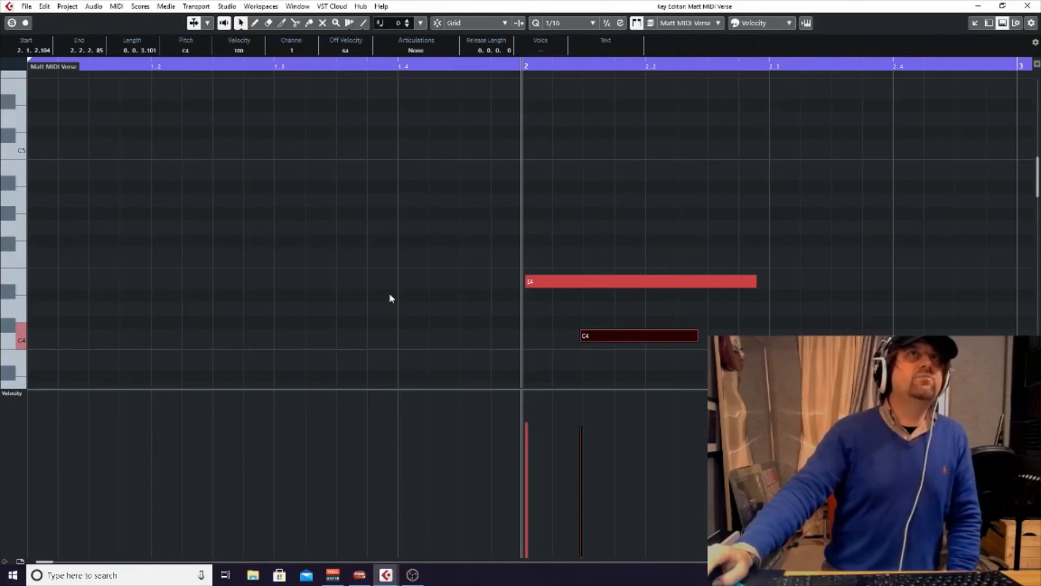
pyautogui.moveTo(391, 298); pyautogui.dragTo(384, 5)
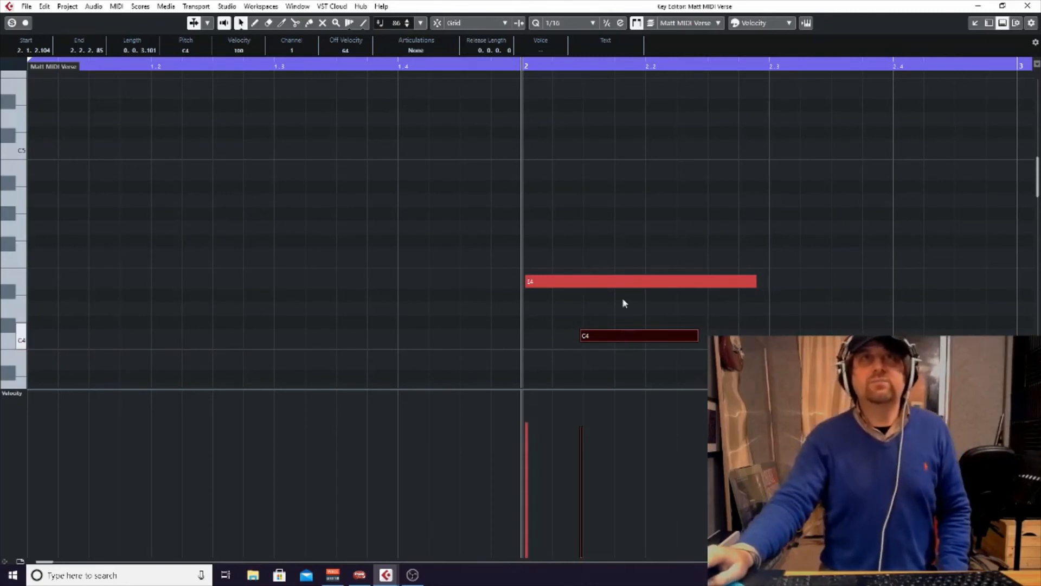
# - Draw an A4 note from 2.1.3.3 to 2.2.3.49 using the insert velocity of 86
pyautogui.rightClick(611, 224)
pyautogui.click(624, 224)
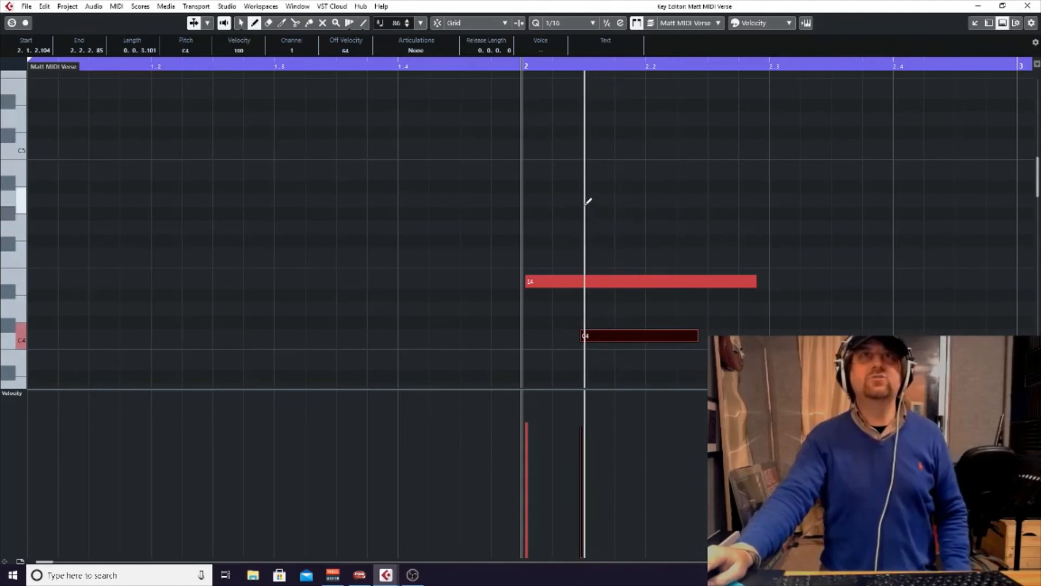
pyautogui.moveTo(585, 200); pyautogui.dragTo(727, 191)
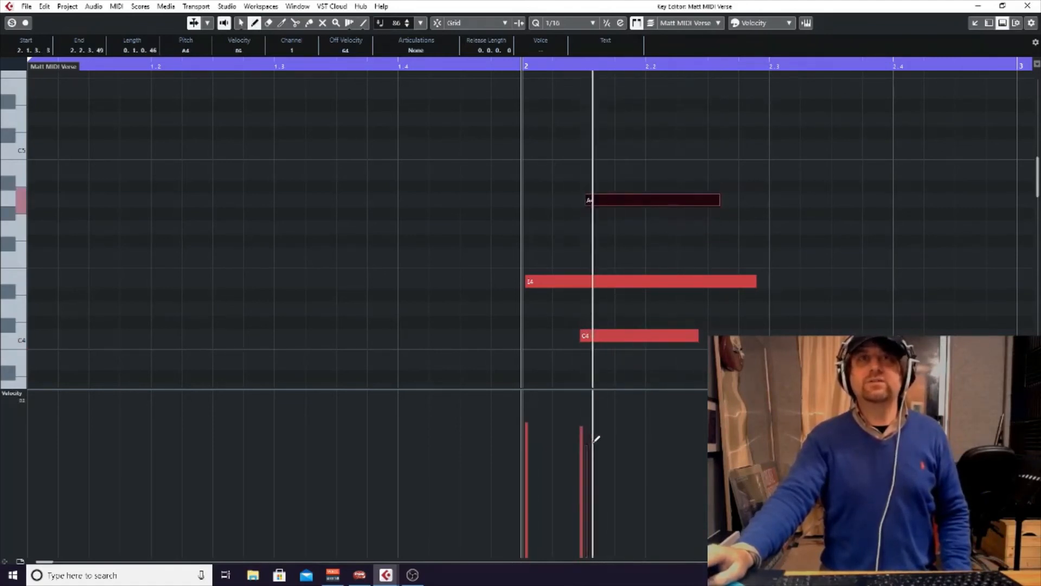
# - Move the E4 note to start at beat 1.4 and the C4 note to 1.4.3.39 with a velocity of 102
pyautogui.rightClick(609, 296)
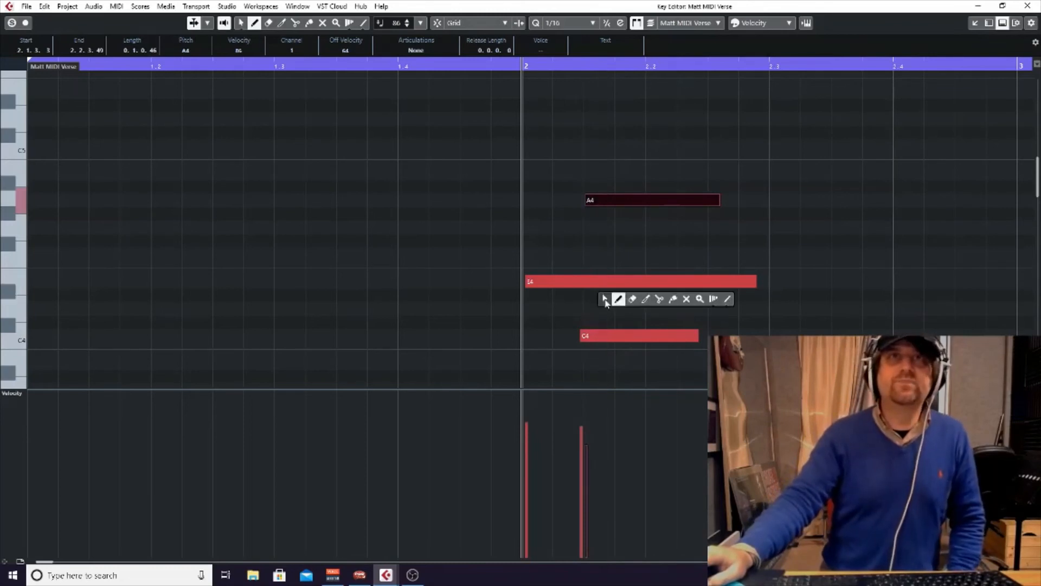
pyautogui.click(604, 298)
pyautogui.click(588, 281)
pyautogui.moveTo(521, 289); pyautogui.dragTo(460, 290)
pyautogui.moveTo(599, 339); pyautogui.dragTo(488, 339)
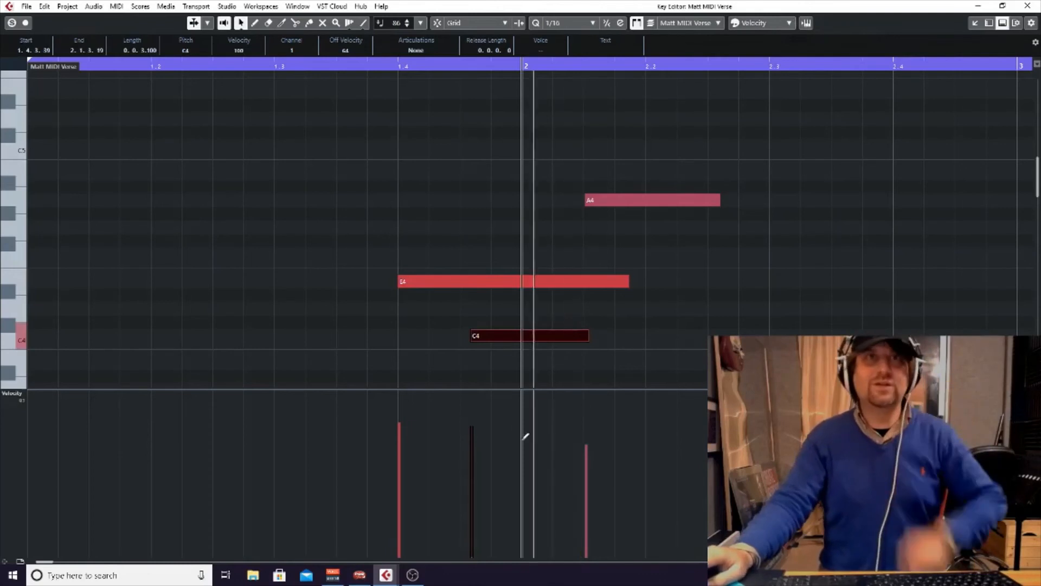
pyautogui.moveTo(476, 415)
pyautogui.mouseDown()
pyautogui.moveTo(477, 392)
pyautogui.moveTo(476, 553)
pyautogui.moveTo(486, 377)
pyautogui.moveTo(481, 551)
pyautogui.moveTo(486, 423)
pyautogui.mouseUp()
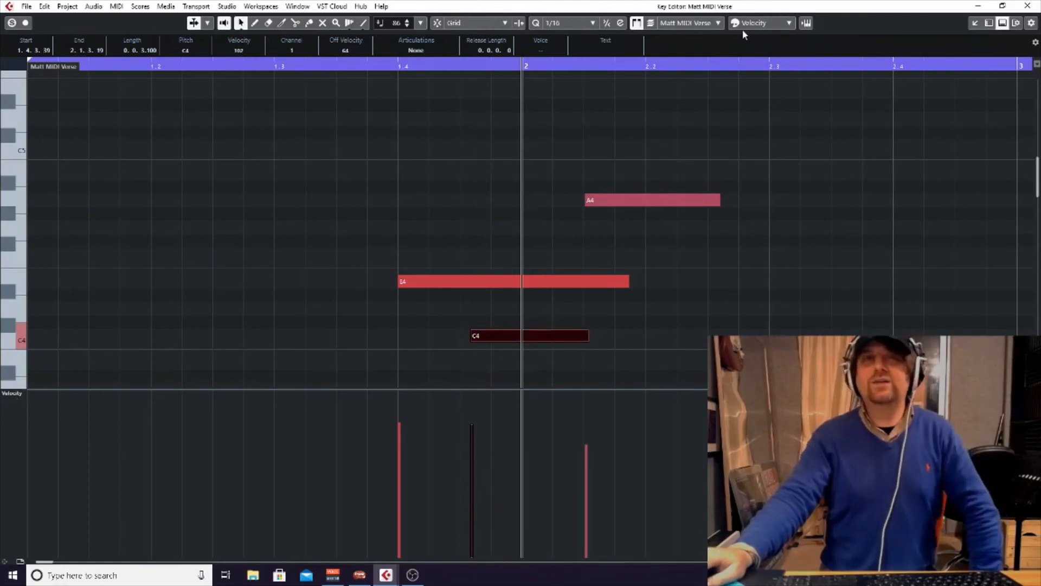
# - Raise the C4 note's velocity to 104, and set the quantize preset to 1/8 with the Draw tool active
pyautogui.moveTo(478, 425); pyautogui.dragTo(472, 383)
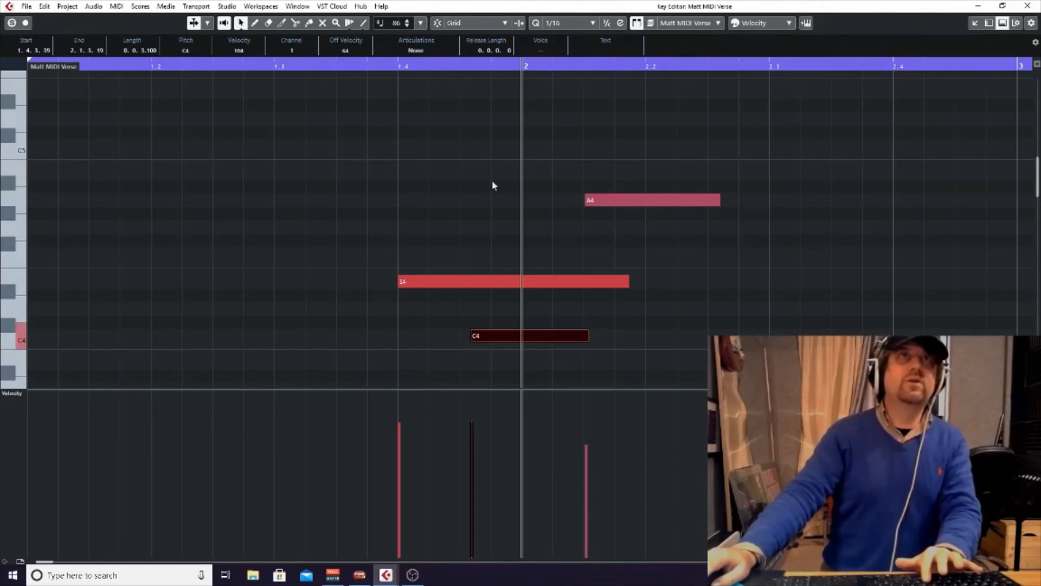
pyautogui.rightClick(467, 244)
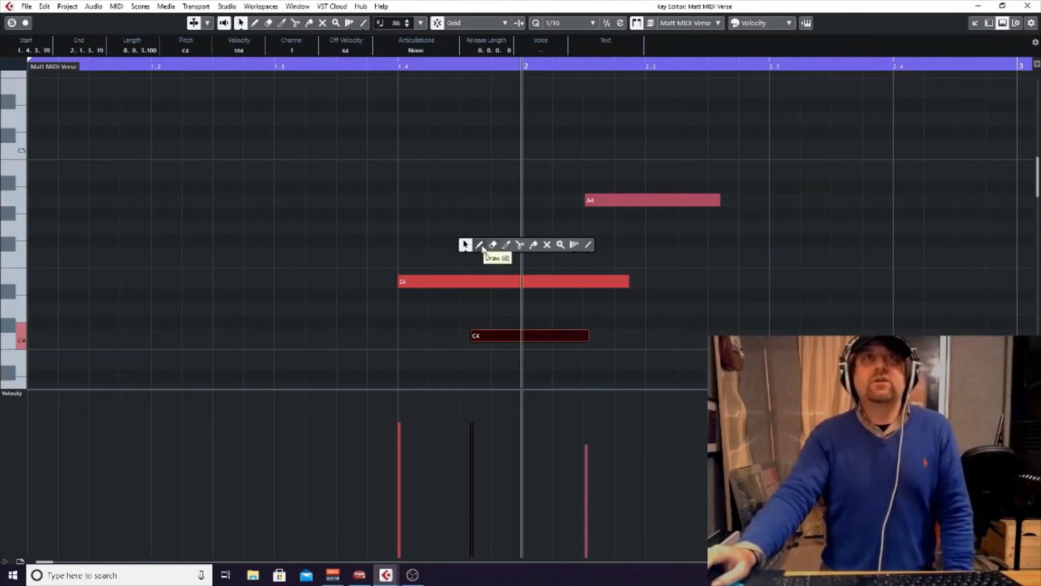
pyautogui.click(480, 245)
pyautogui.click(568, 25)
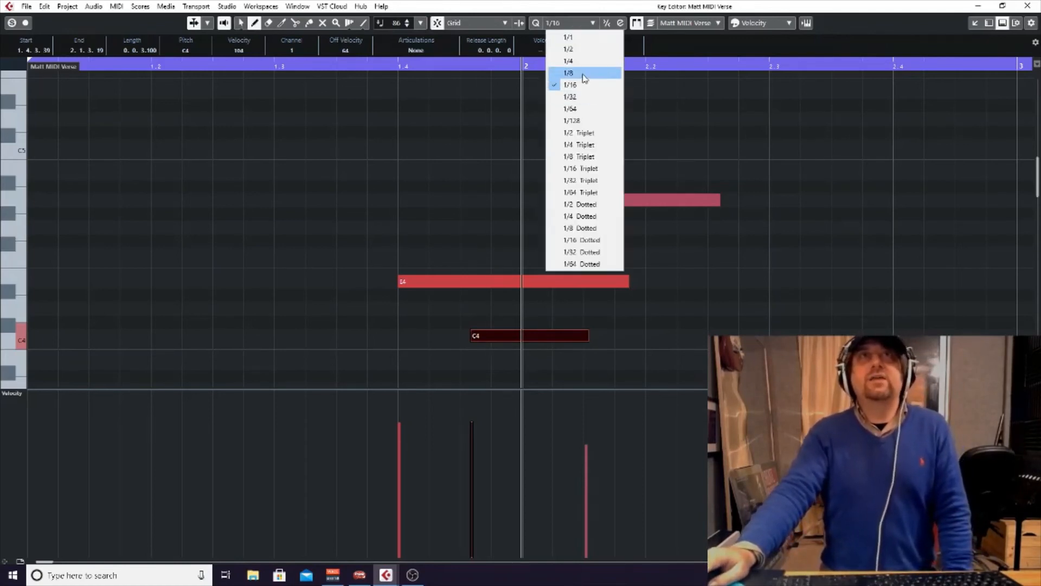
pyautogui.click(583, 75)
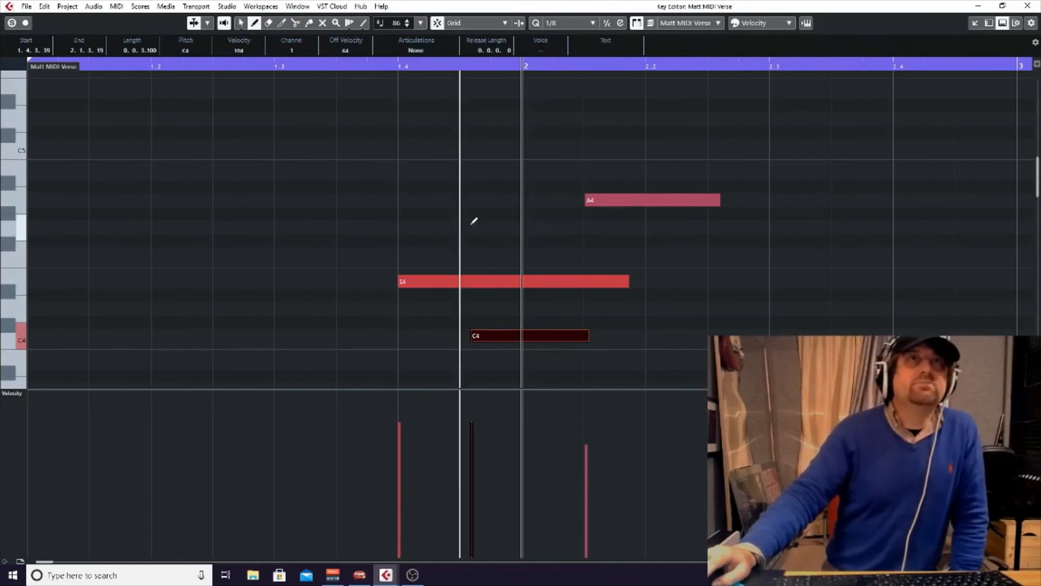
# - Draw eighth-note G4 at 1.4.3, F4 at 2.1.3 and G4 at 2.2.1 with velocity 86, and return to the selection tool
pyautogui.click(488, 223)
pyautogui.moveTo(587, 254); pyautogui.dragTo(633, 254)
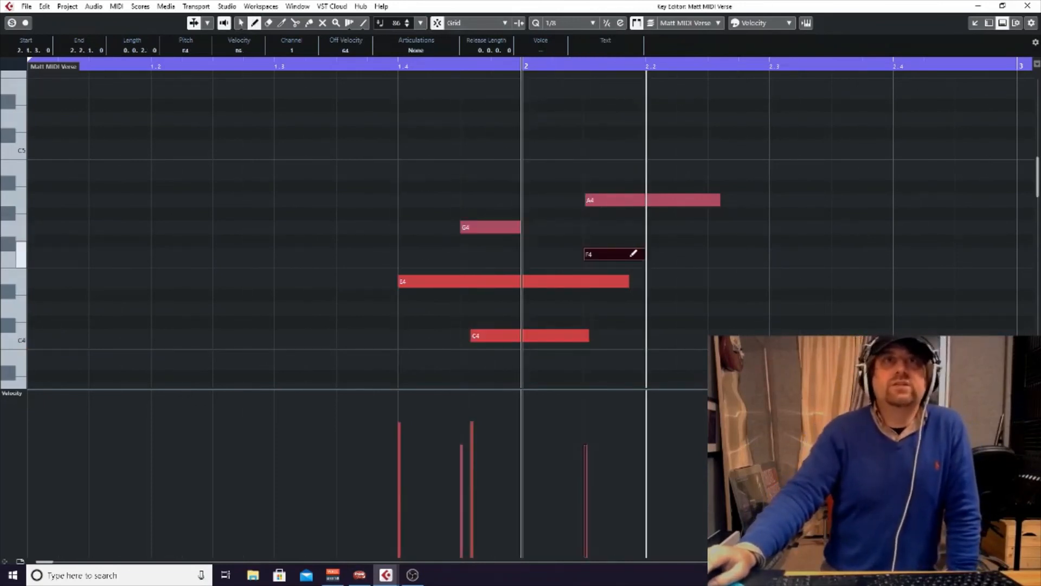
pyautogui.click(675, 224)
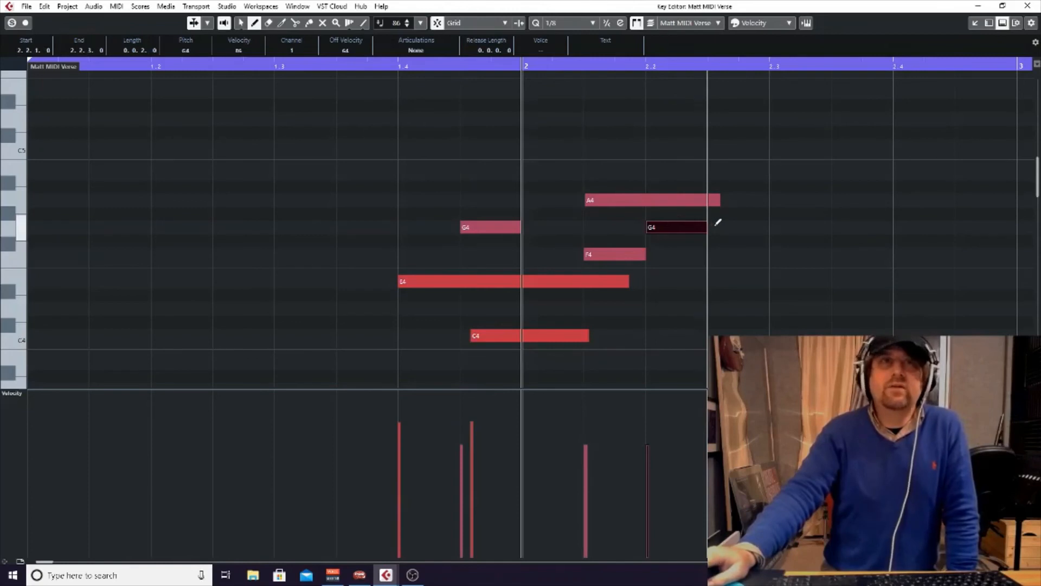
pyautogui.press('1')
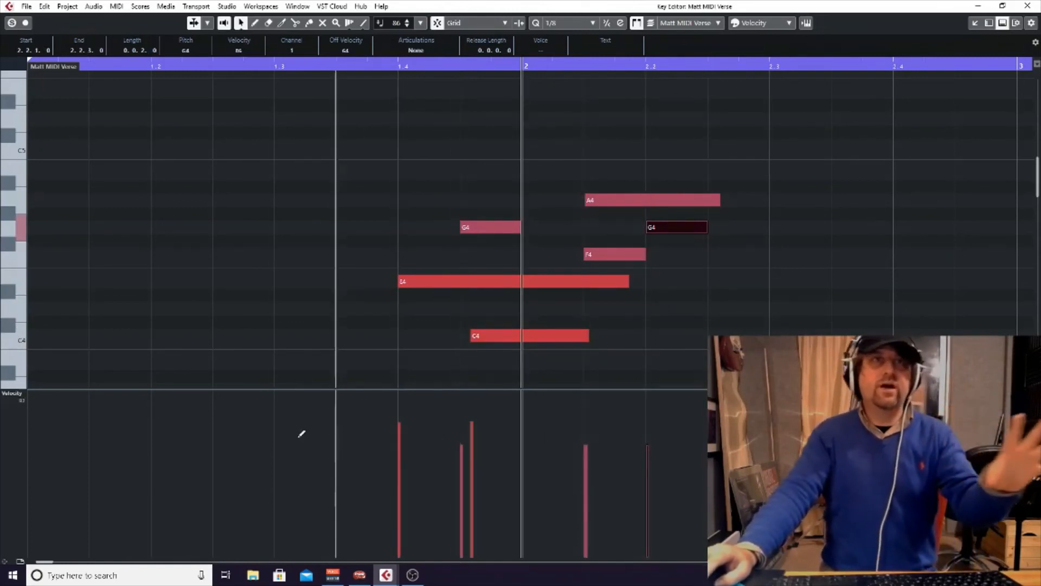
# - Select all the notes to bring up the velocity editing frame and enlarge the velocity lane
pyautogui.rightClick(592, 413)
pyautogui.click(590, 420)
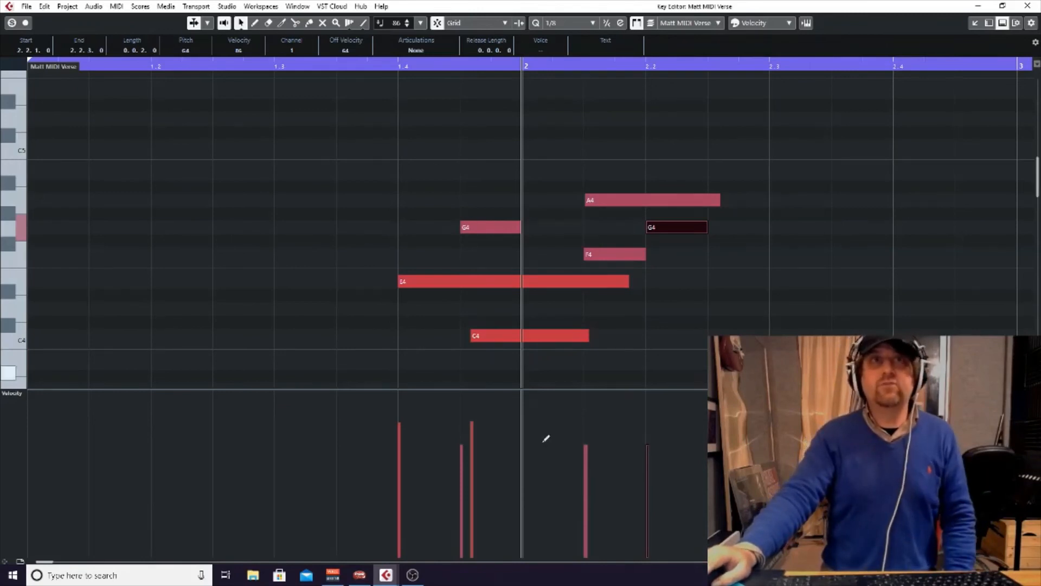
pyautogui.click(370, 132)
pyautogui.moveTo(370, 133); pyautogui.dragTo(775, 373)
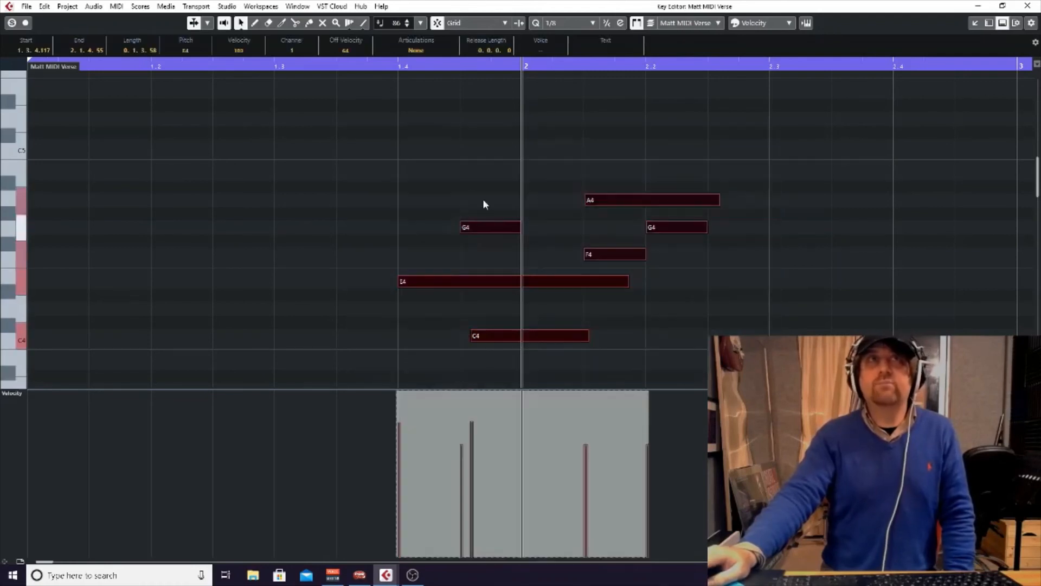
pyautogui.click(388, 158)
pyautogui.moveTo(387, 153); pyautogui.dragTo(705, 342)
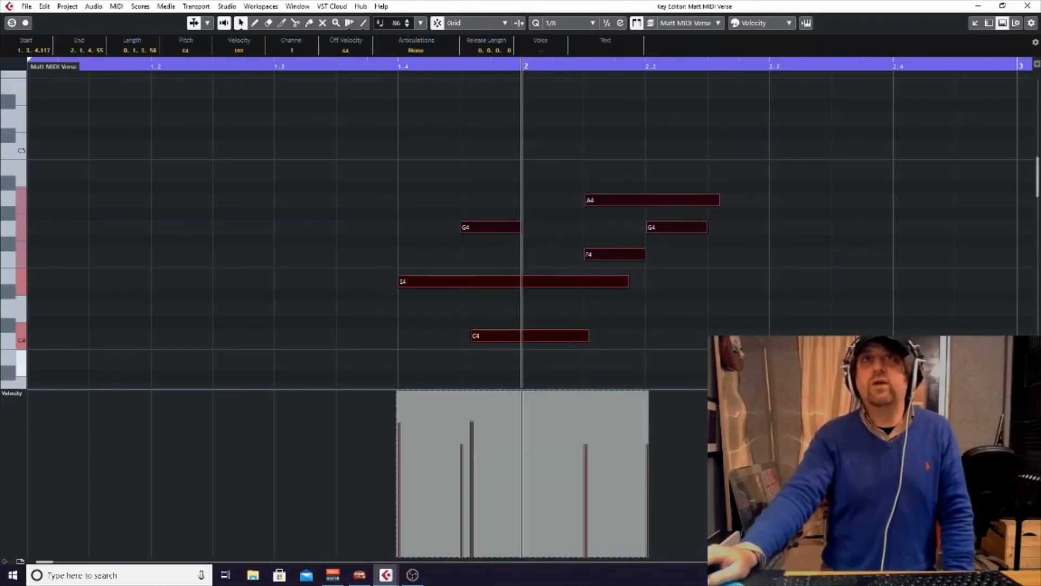
pyautogui.moveTo(793, 343); pyautogui.dragTo(309, 147)
pyautogui.moveTo(309, 148); pyautogui.dragTo(308, 150)
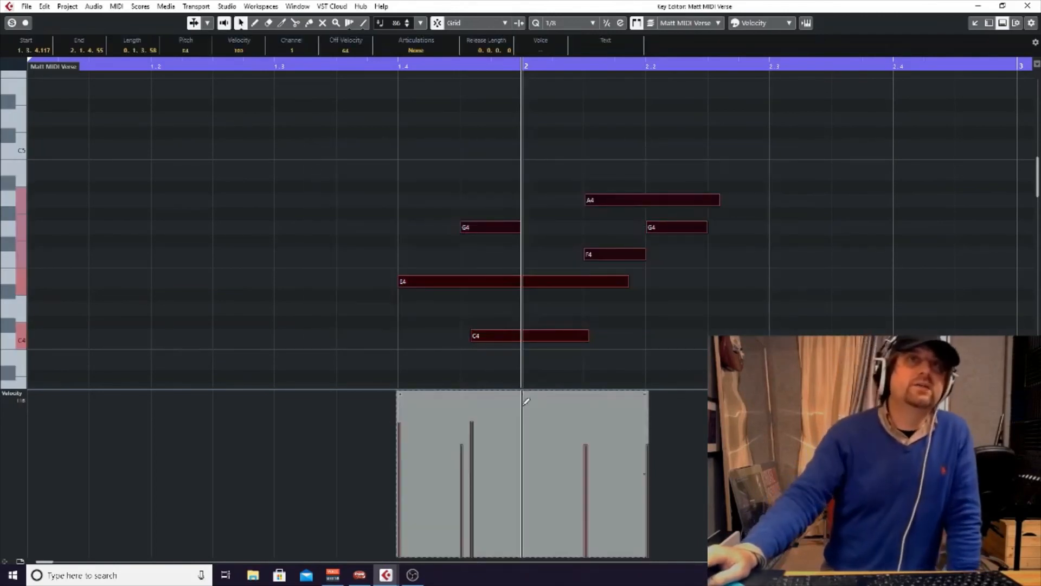
pyautogui.moveTo(524, 388); pyautogui.dragTo(522, 311)
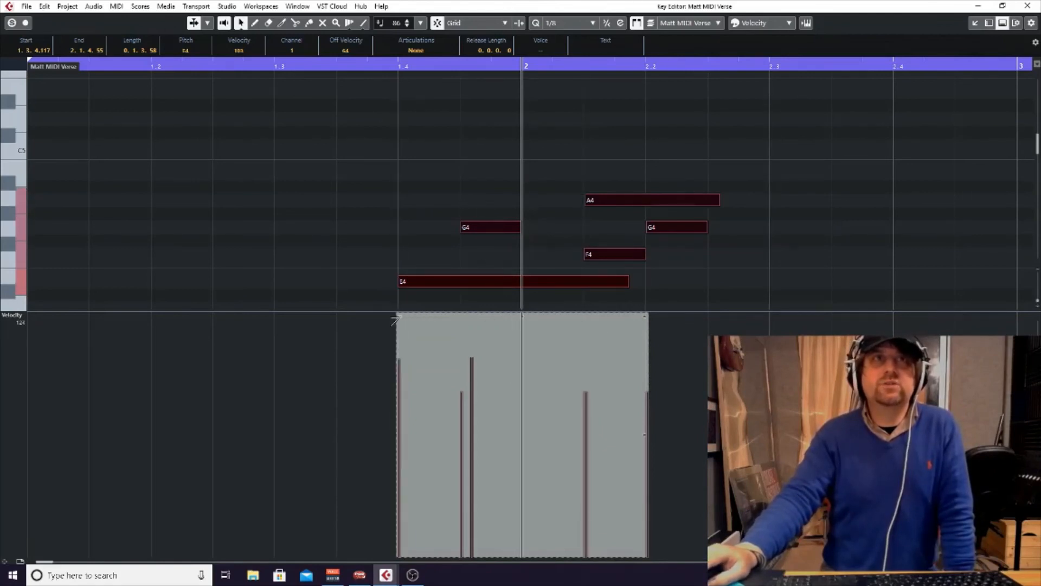
# - Tilt the selected velocities down strongly from the earliest notes, then tilt them down from the latest notes
pyautogui.moveTo(403, 321); pyautogui.dragTo(651, 339)
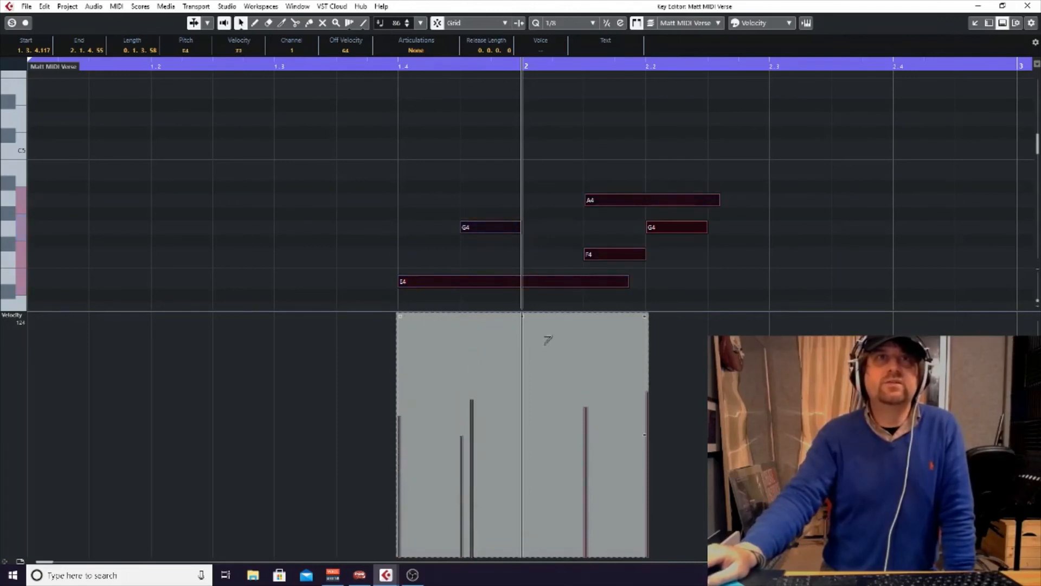
pyautogui.moveTo(547, 340); pyautogui.dragTo(448, 365)
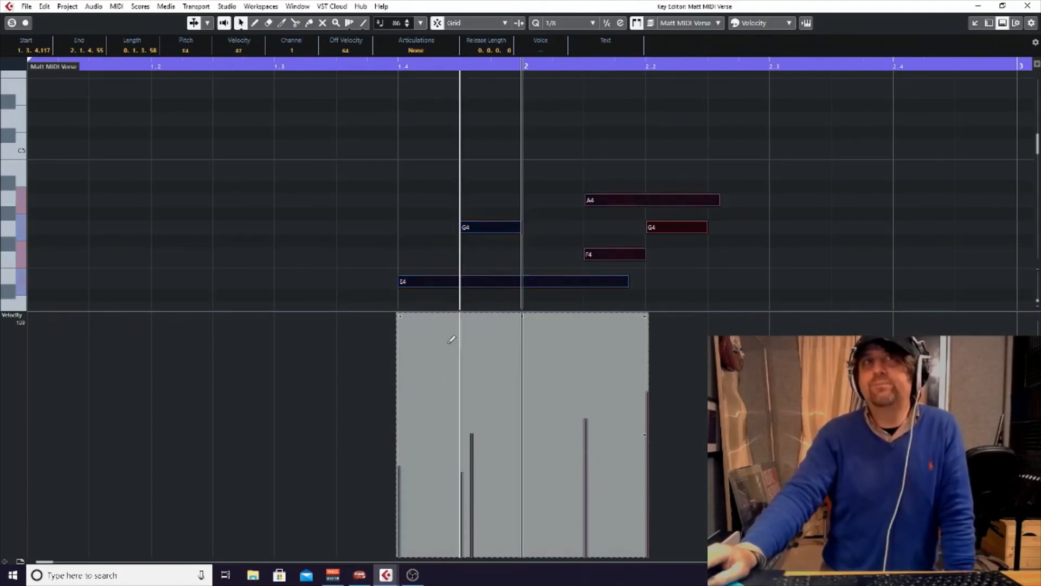
pyautogui.moveTo(396, 319); pyautogui.dragTo(426, 318)
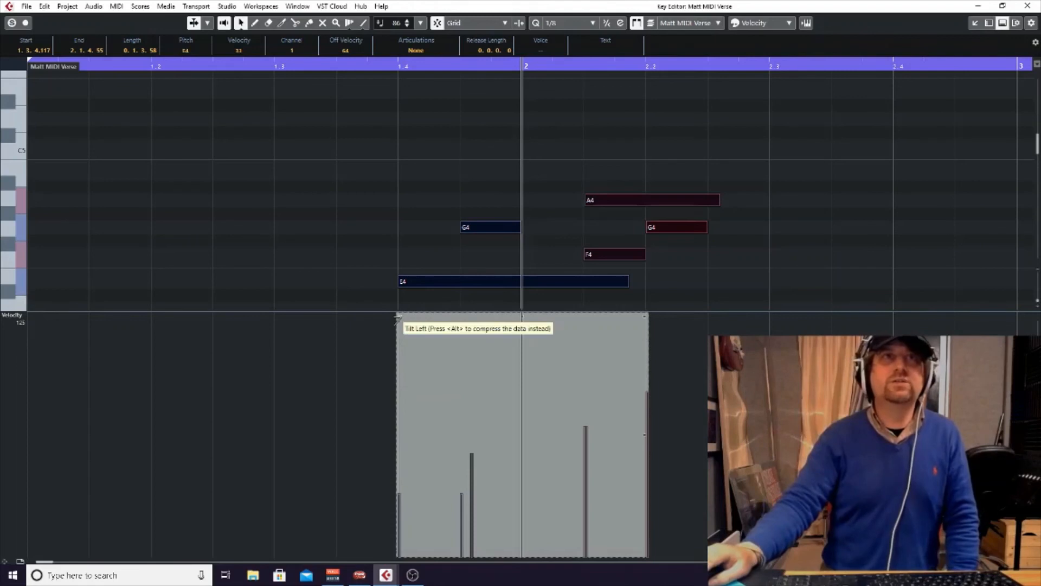
pyautogui.moveTo(427, 317); pyautogui.dragTo(458, 331)
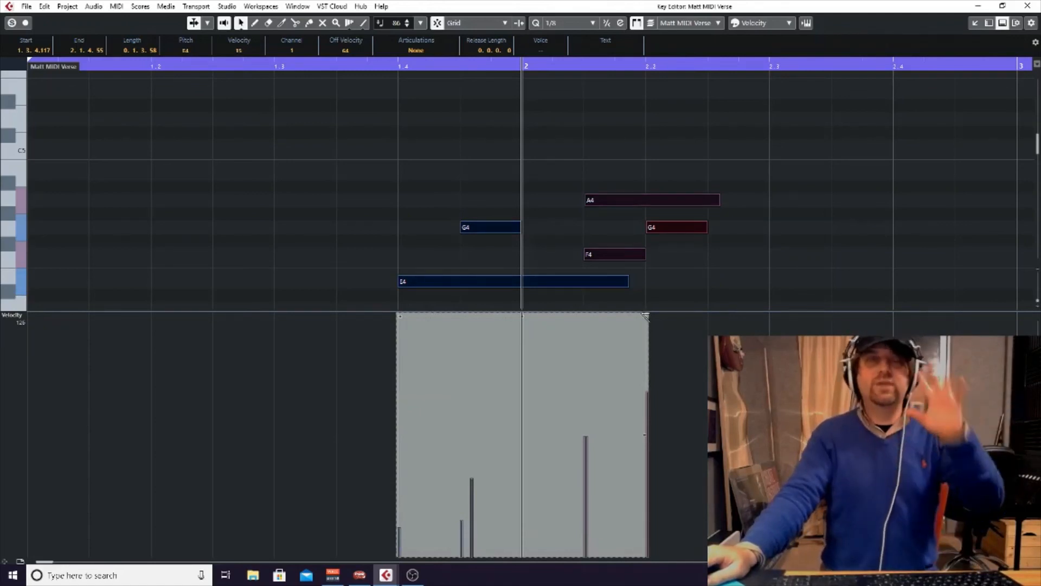
pyautogui.moveTo(645, 316)
pyautogui.mouseDown()
pyautogui.moveTo(604, 325)
pyautogui.moveTo(551, 388)
pyautogui.mouseUp()
pyautogui.moveTo(424, 362); pyautogui.dragTo(580, 339)
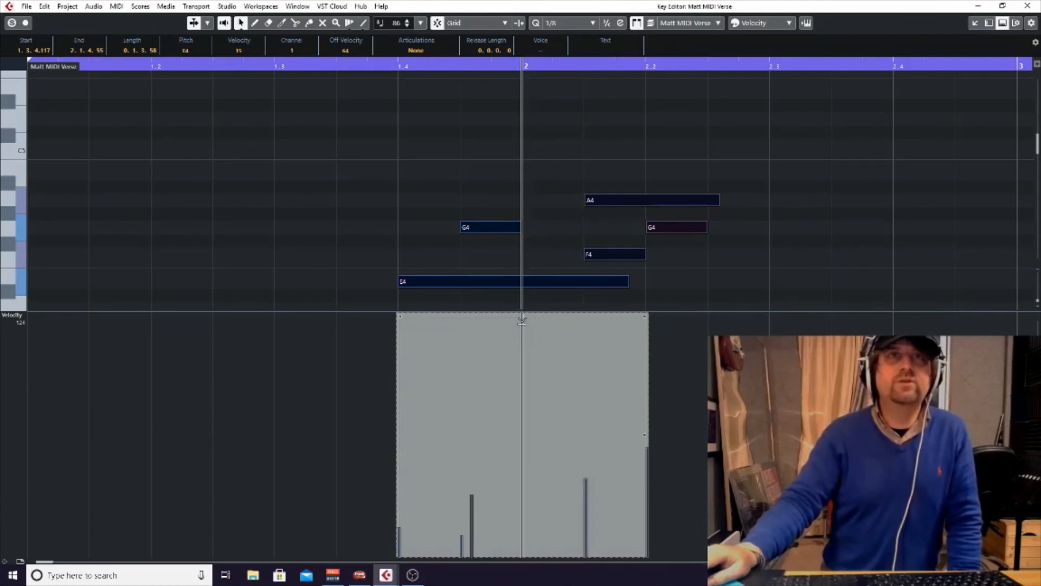
# - Scale the selected velocities vertically down to almost nothing and back up, then even them out to similar heights
pyautogui.moveTo(522, 315); pyautogui.dragTo(524, 362)
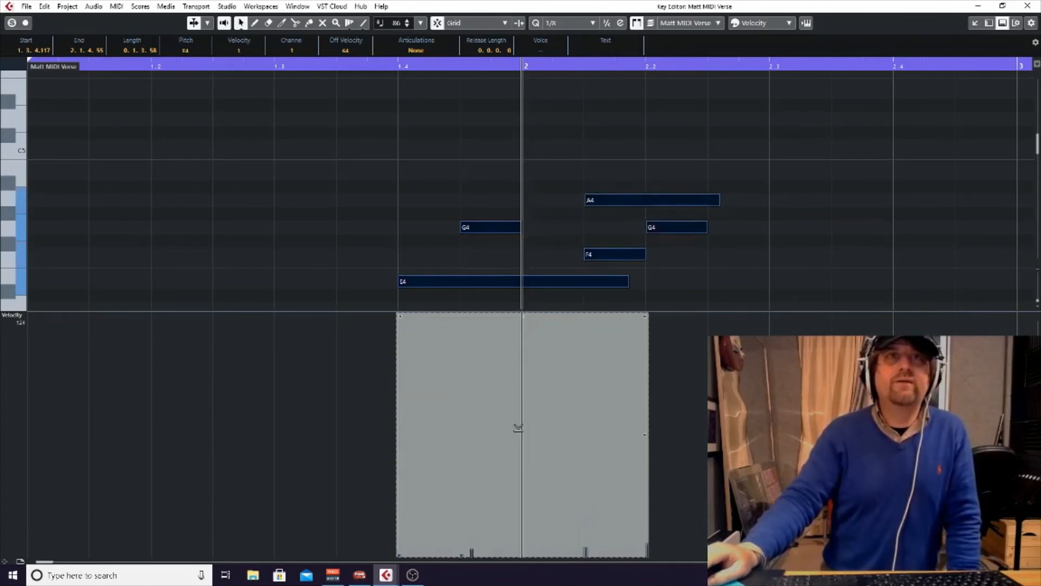
pyautogui.moveTo(517, 388); pyautogui.dragTo(521, 265)
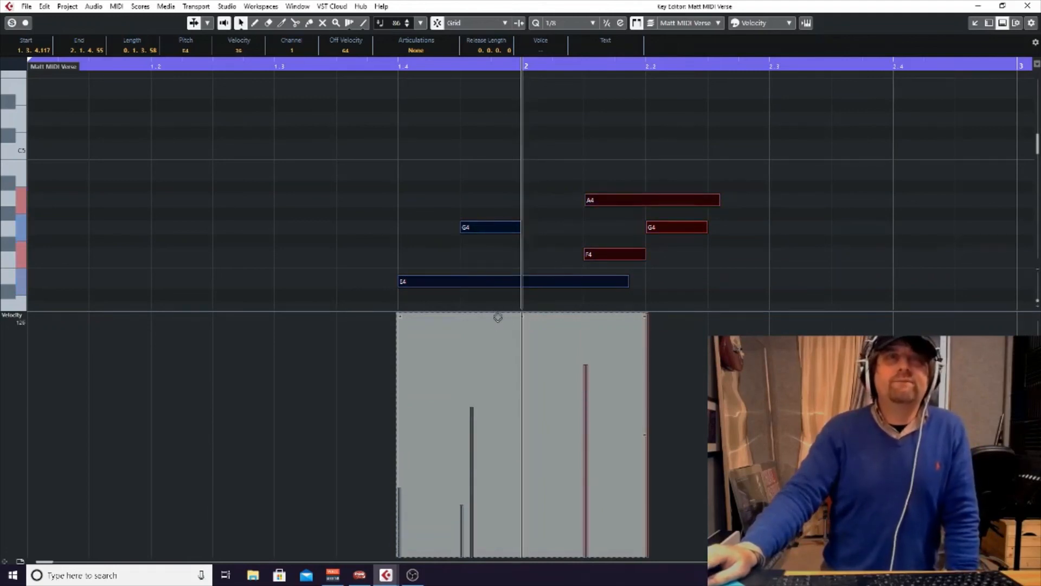
pyautogui.moveTo(495, 313)
pyautogui.mouseDown()
pyautogui.moveTo(497, 374)
pyautogui.moveTo(505, 309)
pyautogui.mouseUp()
pyautogui.moveTo(461, 400); pyautogui.dragTo(400, 397)
pyautogui.click(471, 404)
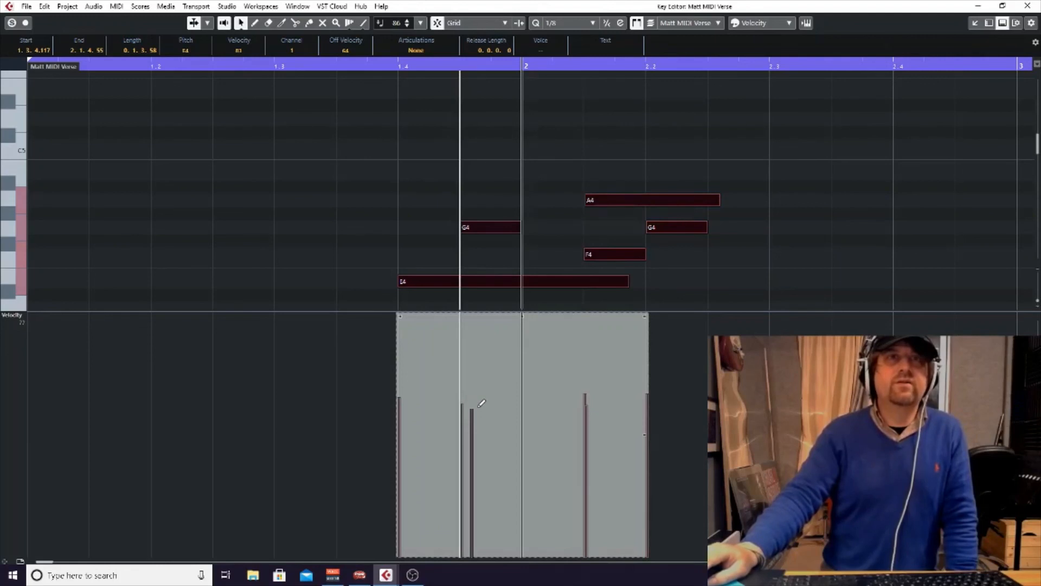
# - Scale the selected velocities vertically down and up, and shift them all together to lower and higher levels
pyautogui.moveTo(523, 314); pyautogui.dragTo(523, 321)
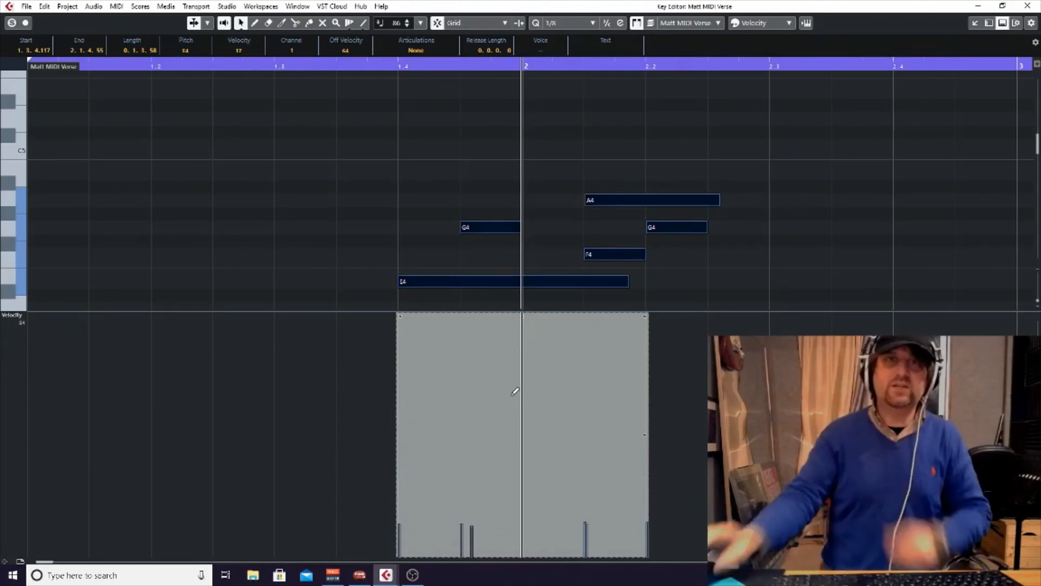
pyautogui.moveTo(523, 313); pyautogui.dragTo(518, 260)
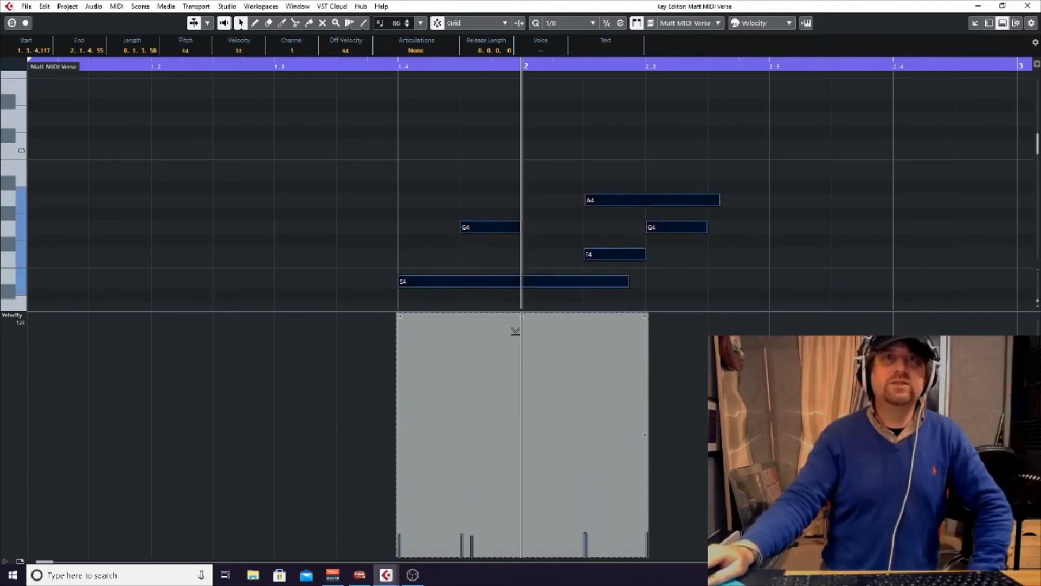
pyautogui.moveTo(511, 356); pyautogui.dragTo(522, 310)
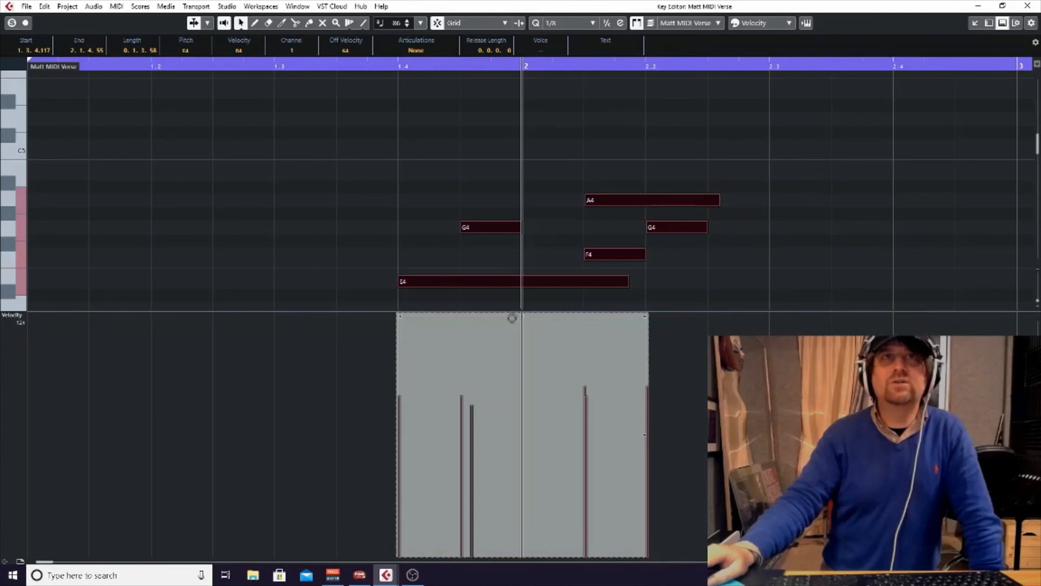
pyautogui.moveTo(508, 318)
pyautogui.mouseDown()
pyautogui.moveTo(504, 357)
pyautogui.moveTo(502, 302)
pyautogui.moveTo(504, 369)
pyautogui.moveTo(504, 341)
pyautogui.mouseUp()
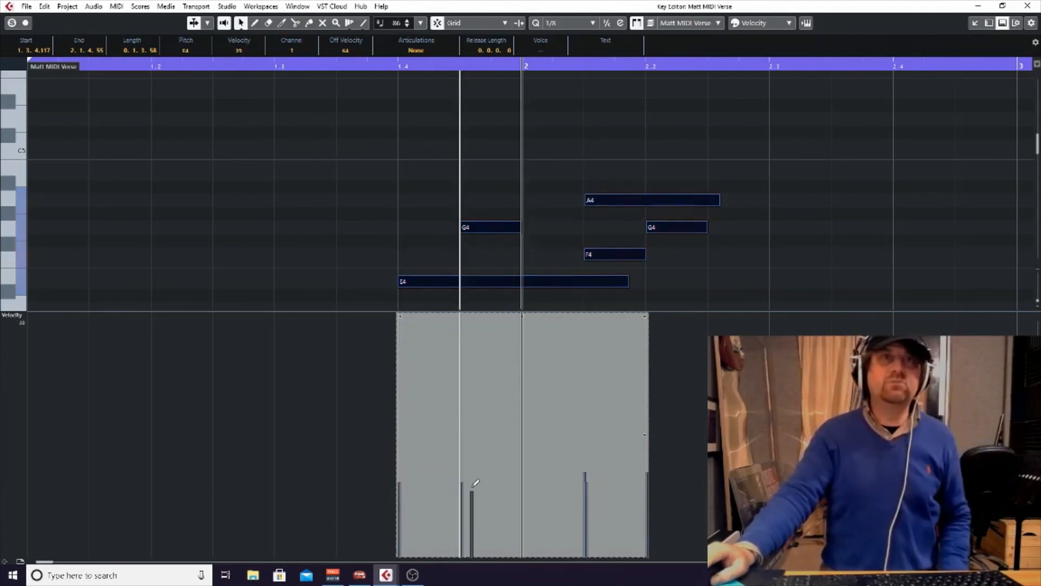
pyautogui.moveTo(489, 318); pyautogui.dragTo(488, 283)
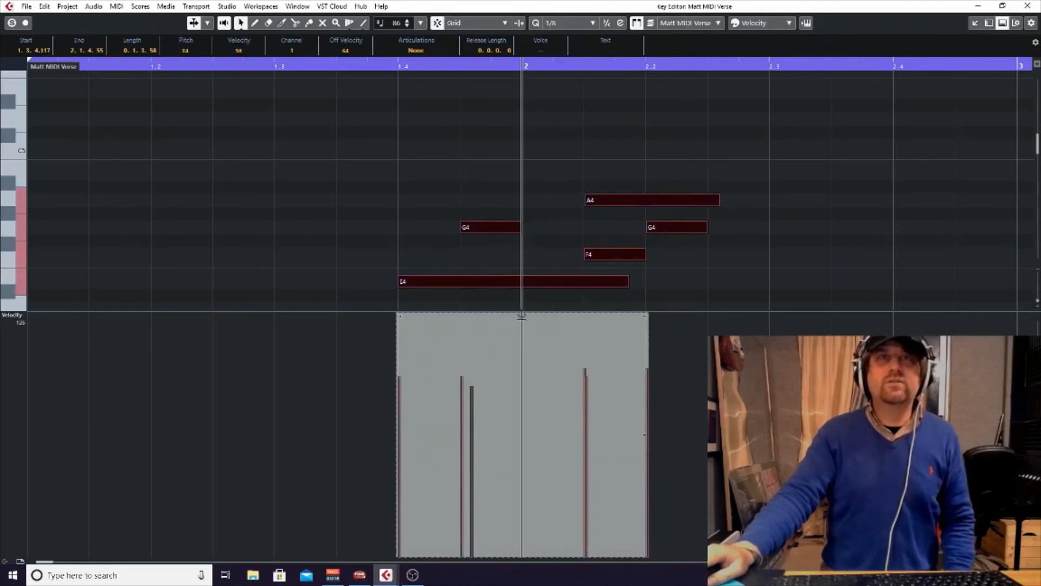
pyautogui.moveTo(521, 316); pyautogui.dragTo(513, 429)
pyautogui.moveTo(511, 377); pyautogui.dragTo(502, 325)
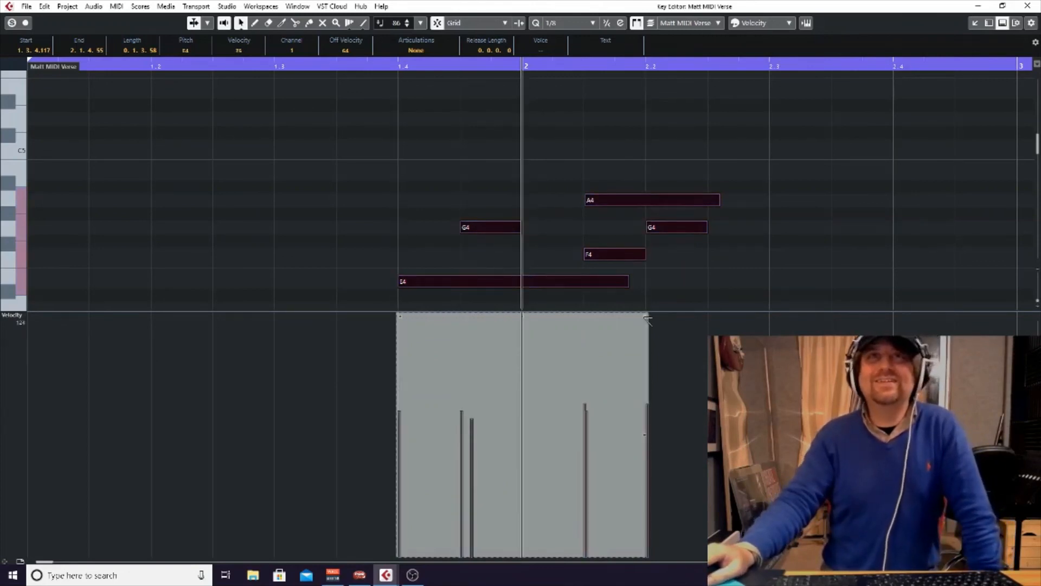
# - Tilt the selected velocities slightly at both ends, then scale them vertically until the E4 note is at about 70
pyautogui.moveTo(627, 324); pyautogui.dragTo(602, 325)
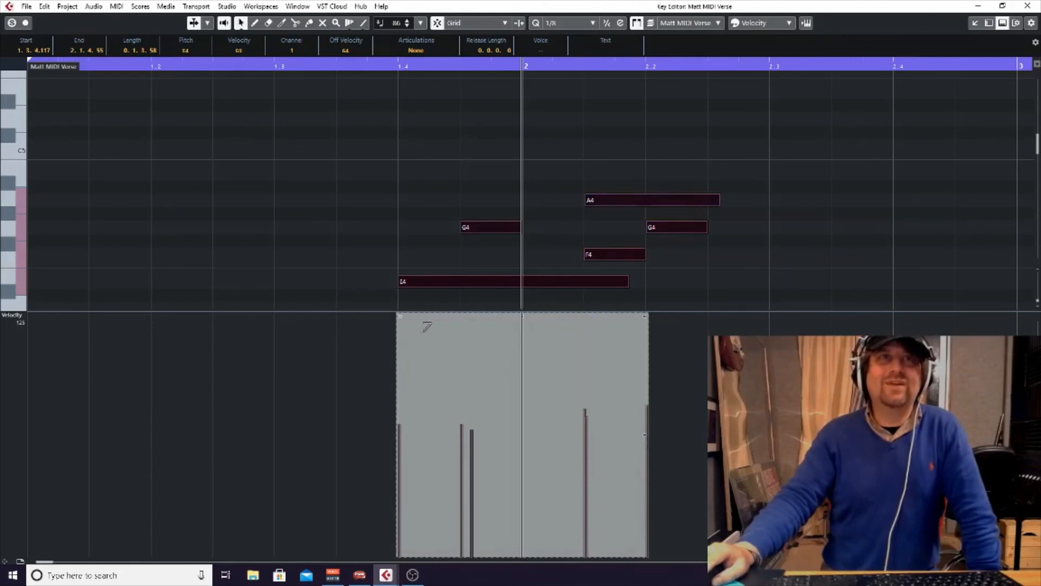
pyautogui.moveTo(427, 326)
pyautogui.mouseDown()
pyautogui.moveTo(405, 369)
pyautogui.moveTo(409, 316)
pyautogui.mouseUp()
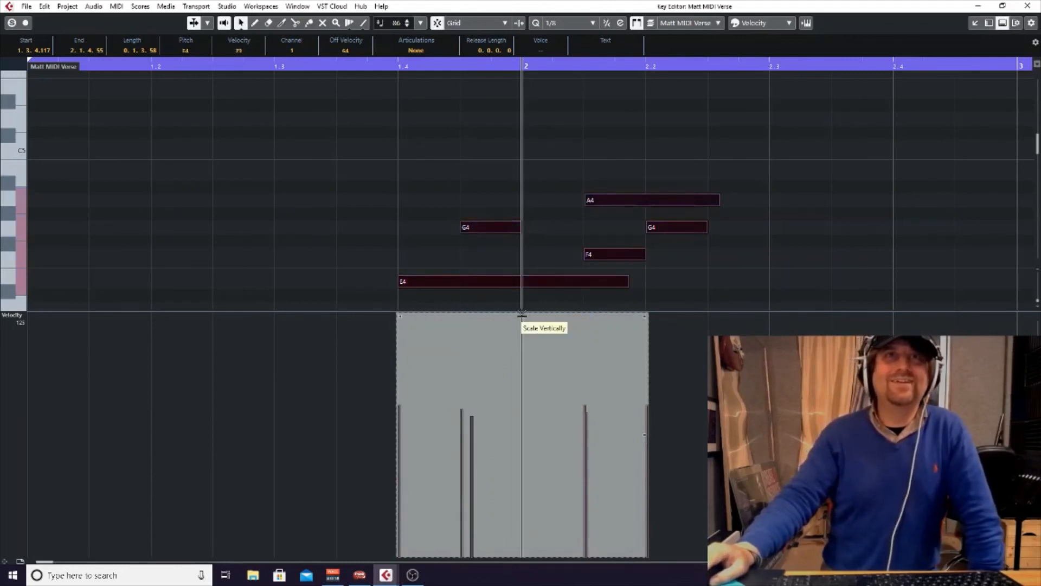
pyautogui.moveTo(522, 317)
pyautogui.mouseDown()
pyautogui.moveTo(519, 389)
pyautogui.moveTo(517, 317)
pyautogui.moveTo(509, 351)
pyautogui.moveTo(506, 307)
pyautogui.moveTo(505, 319)
pyautogui.mouseUp()
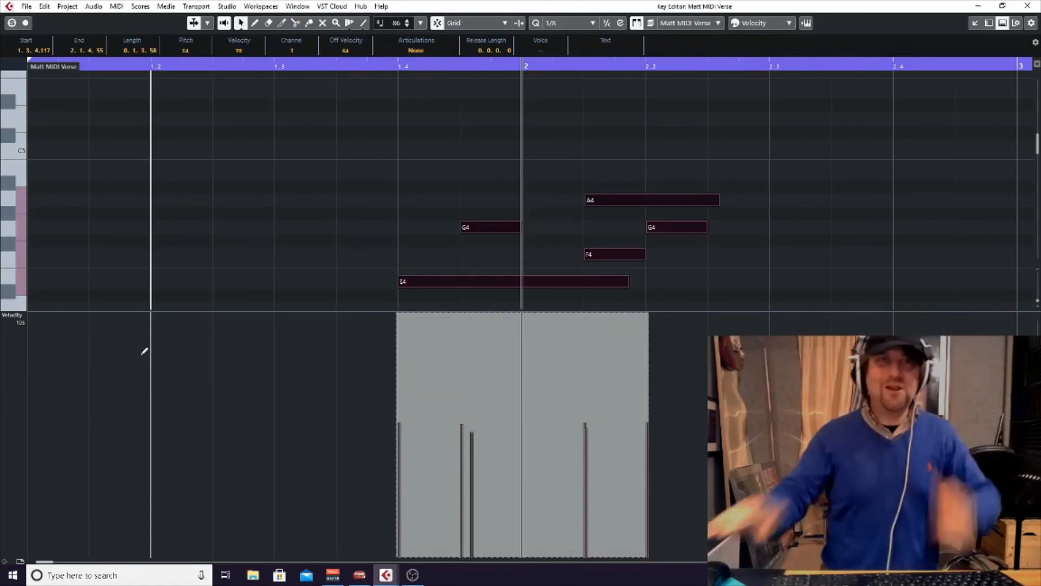
pyautogui.click(412, 576)
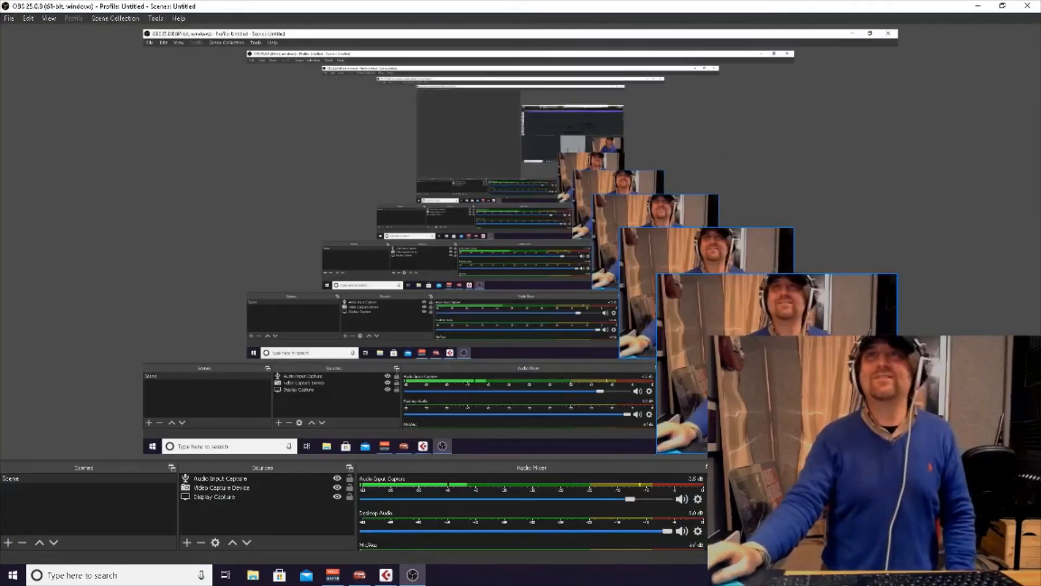